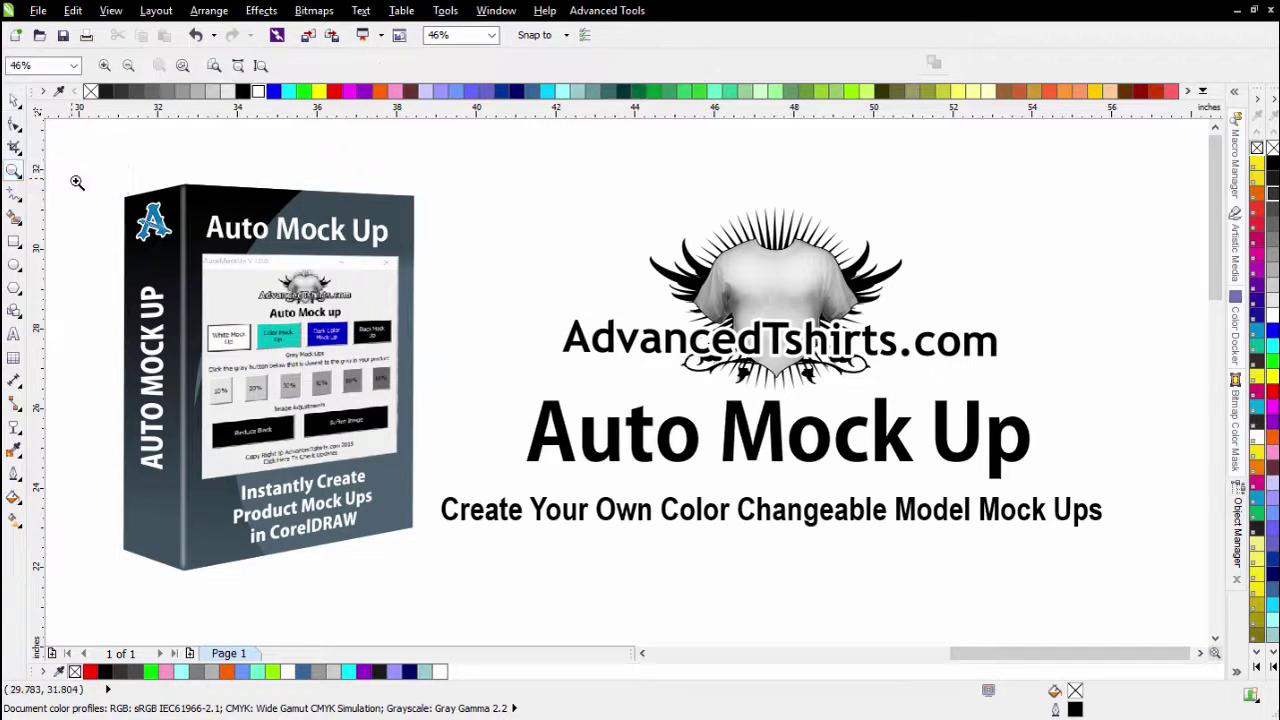
# Zoom to 50% on the shirt mock-ups and select the white t-shirt's outline curve
pyautogui.scroll(-5, 591, 494)
pyautogui.scroll(2, 625, 430)
pyautogui.scroll(3, 629, 459)
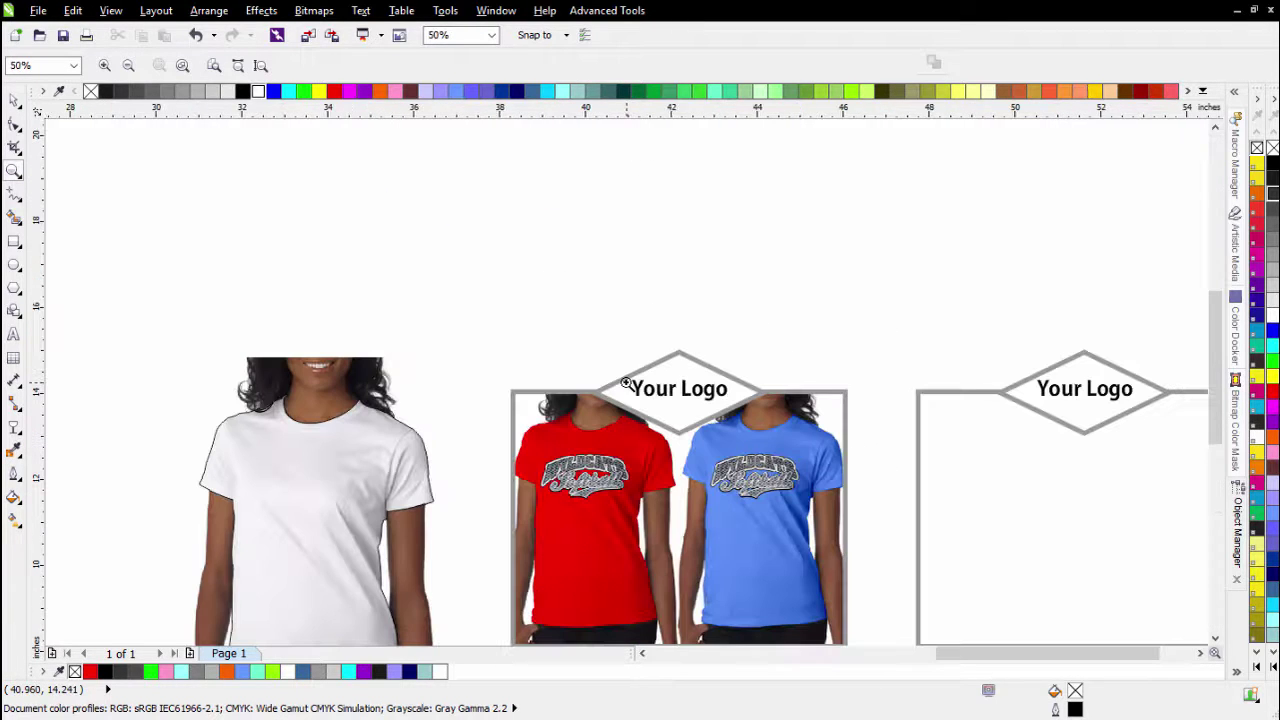
pyautogui.scroll(-2, 700, 495)
pyautogui.scroll(2, 625, 405)
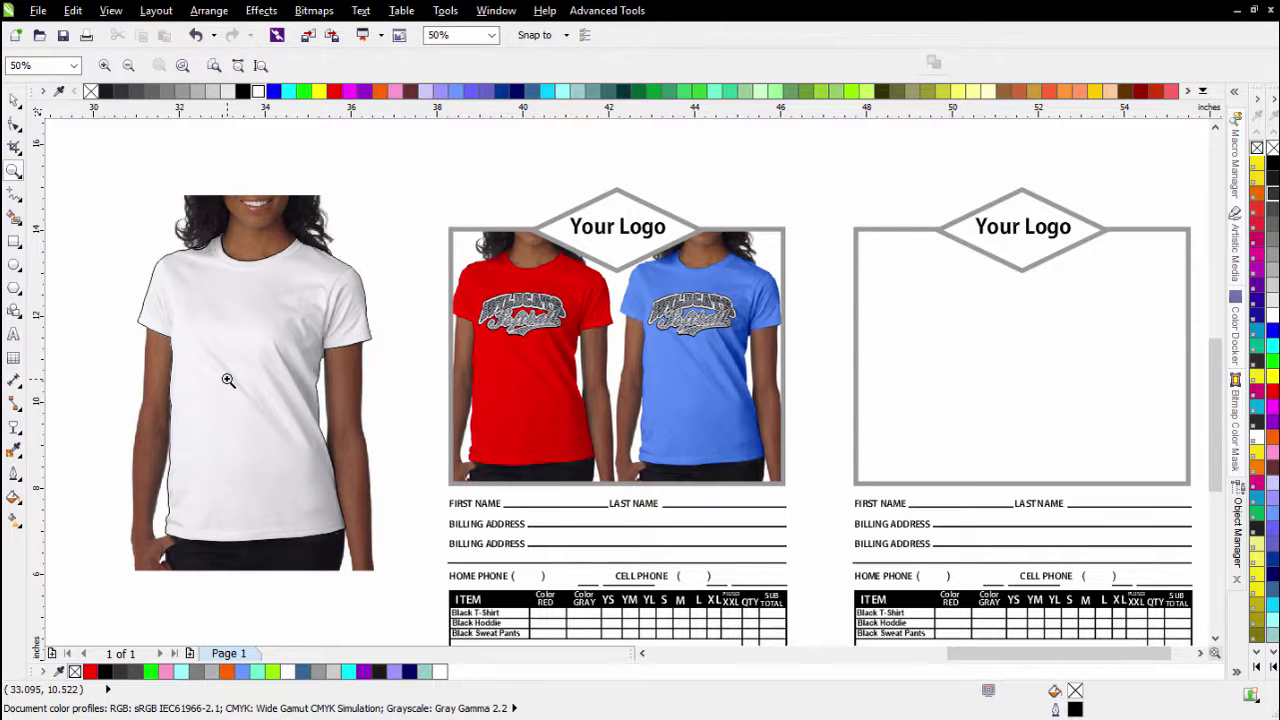
pyautogui.press('space')
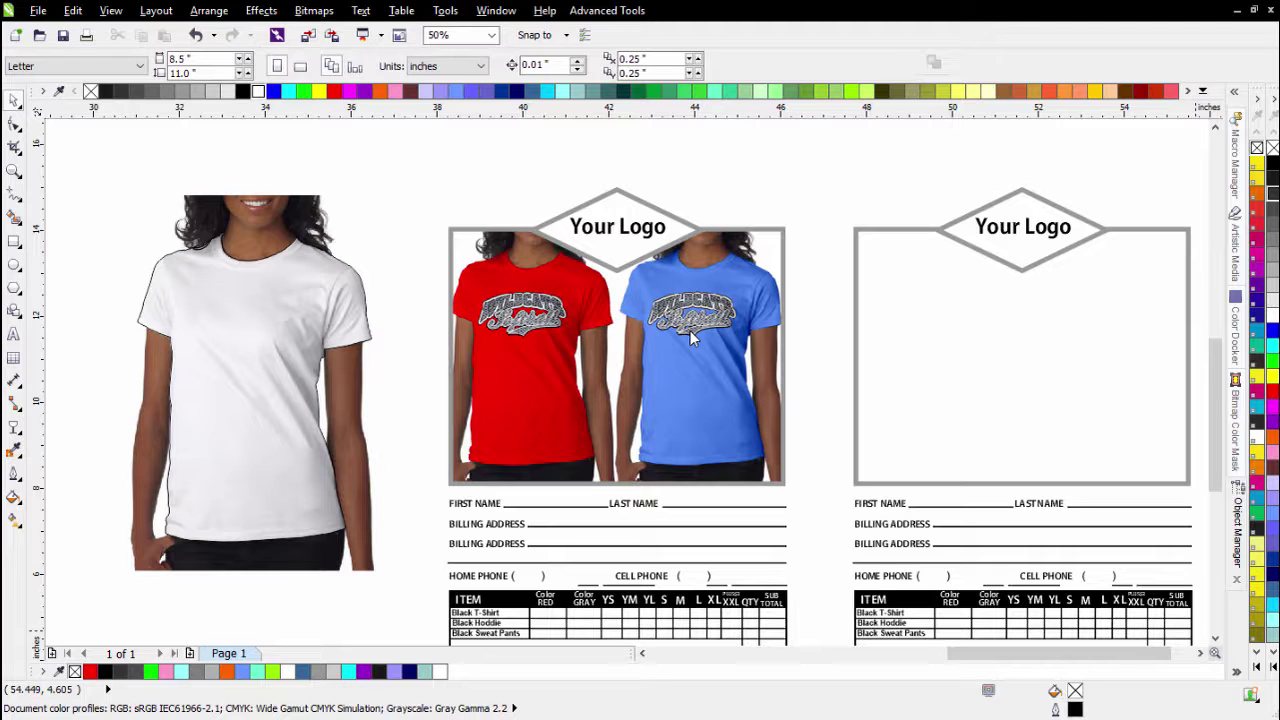
pyautogui.click(236, 309)
# Zoom to 1600% on the sleeve and drag the outline's segments and nodes onto the sleeve edge
pyautogui.scroll(1, 218, 276)
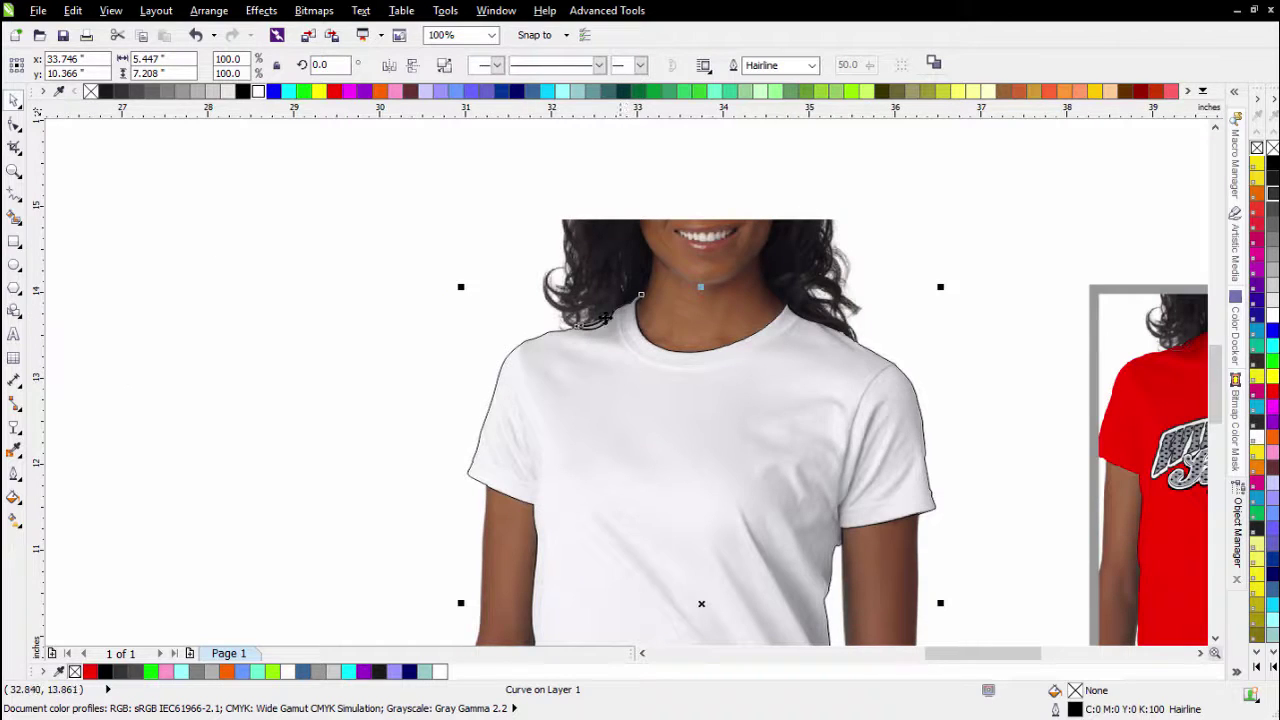
pyautogui.scroll(3, 600, 330)
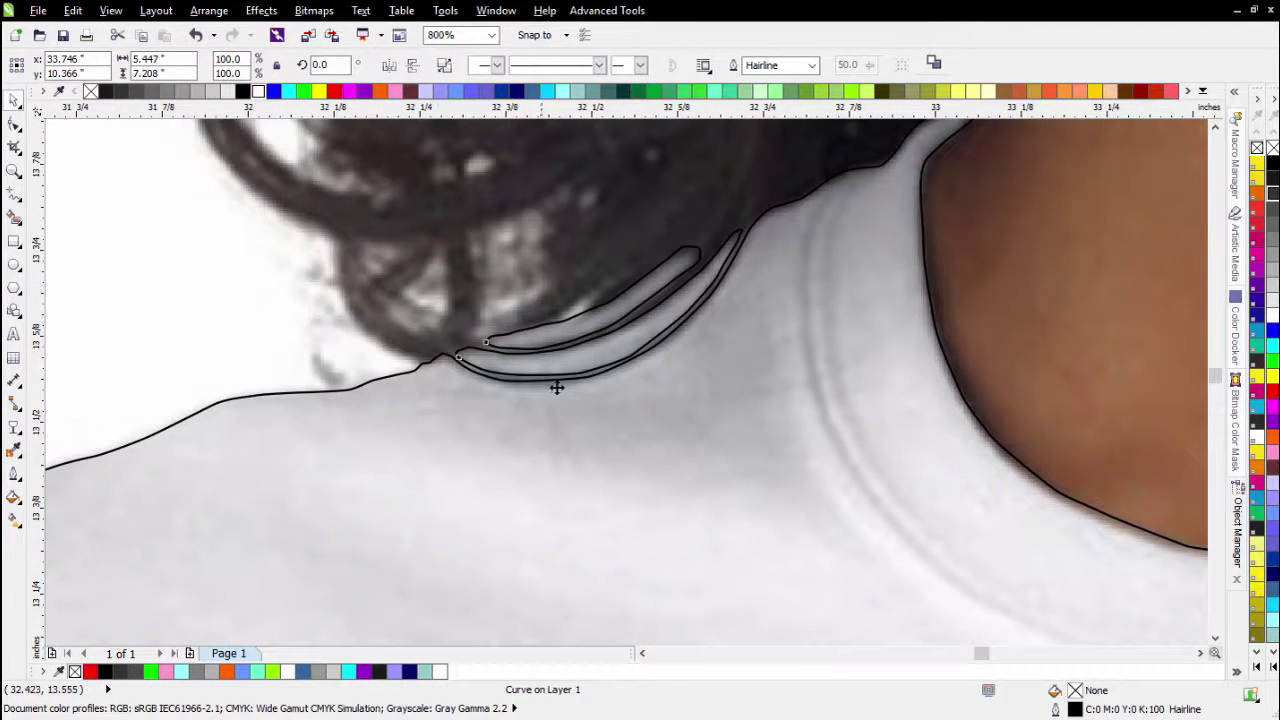
pyautogui.scroll(-4, 503, 477)
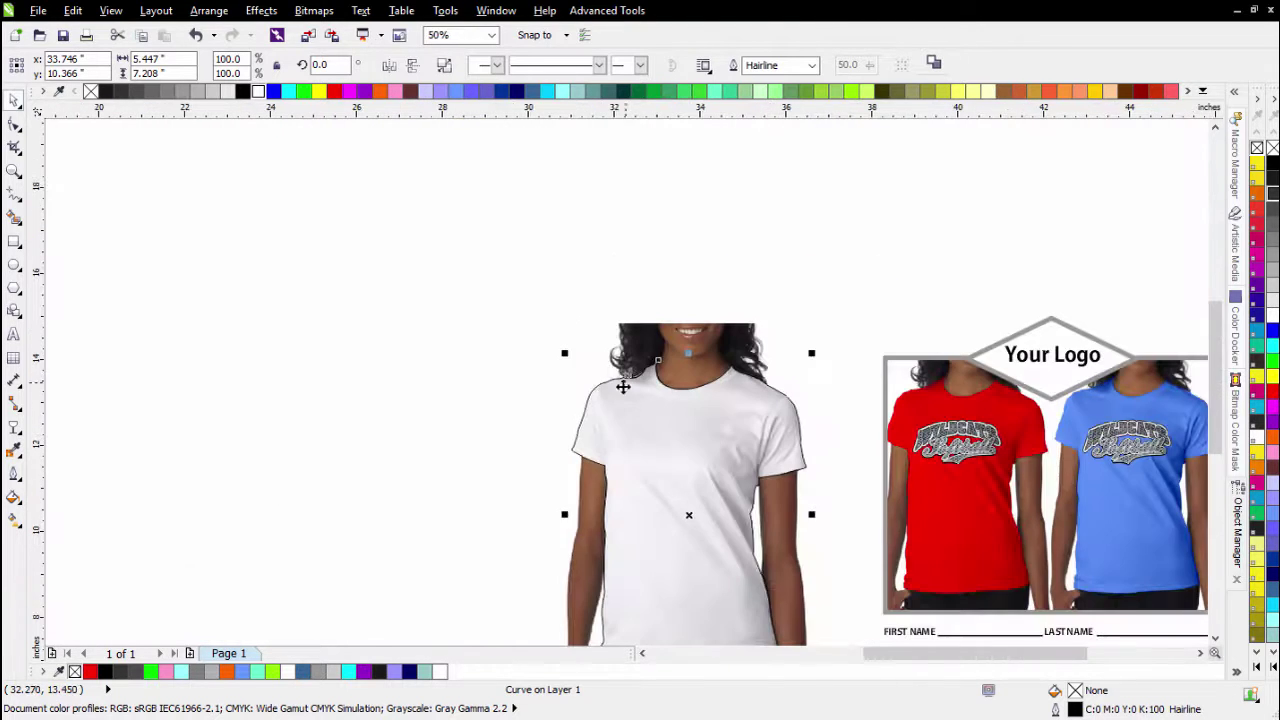
pyautogui.scroll(2, 605, 465)
pyautogui.scroll(3, 622, 383)
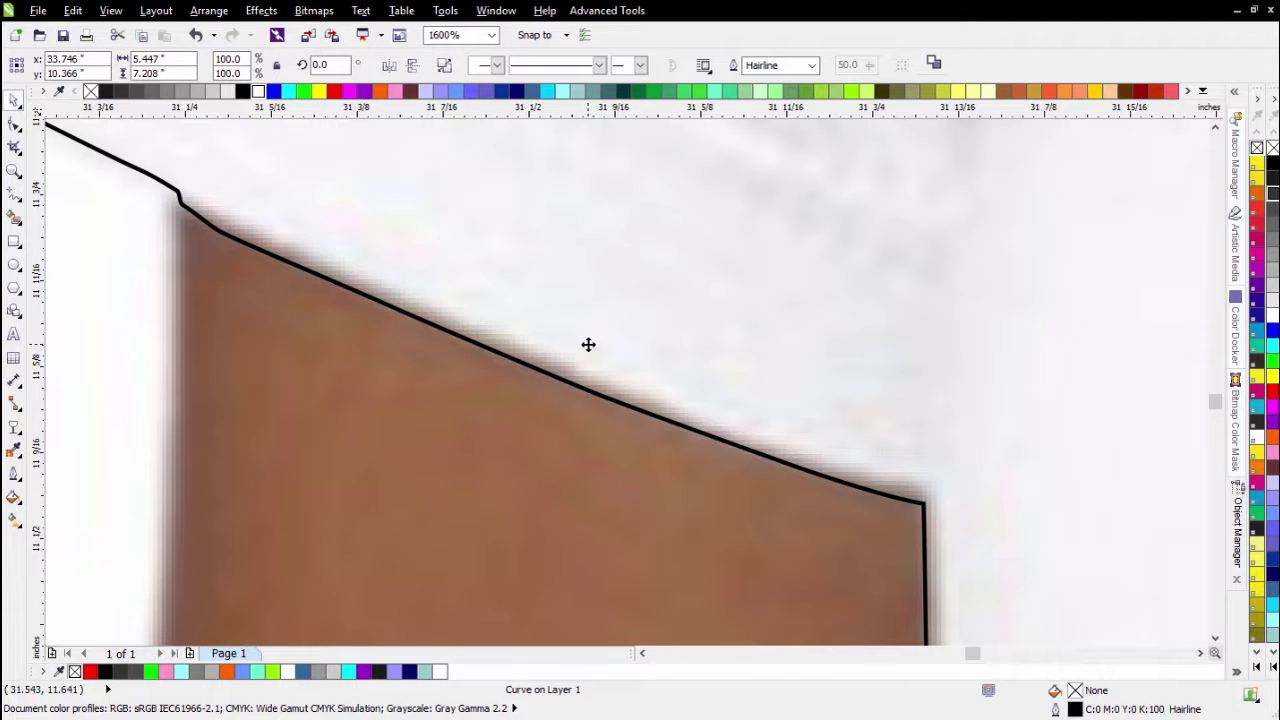
pyautogui.click(15, 123)
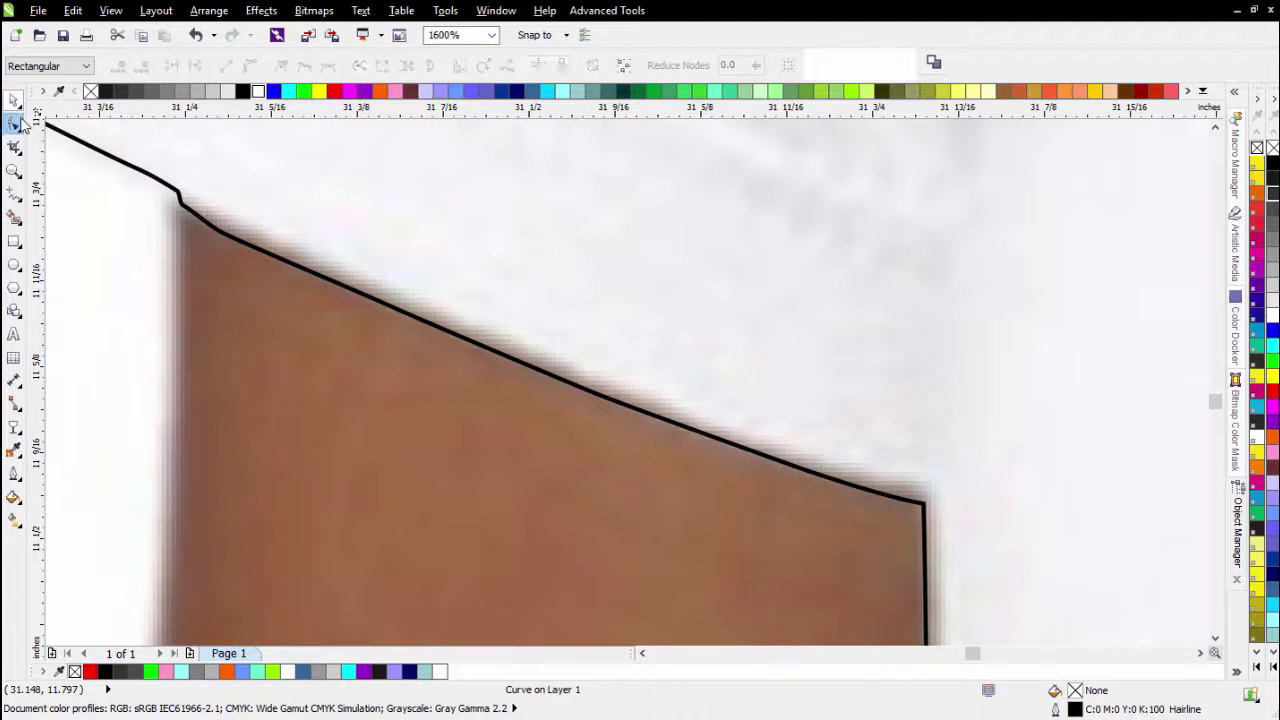
pyautogui.click(597, 395)
pyautogui.moveTo(597, 394); pyautogui.dragTo(604, 369)
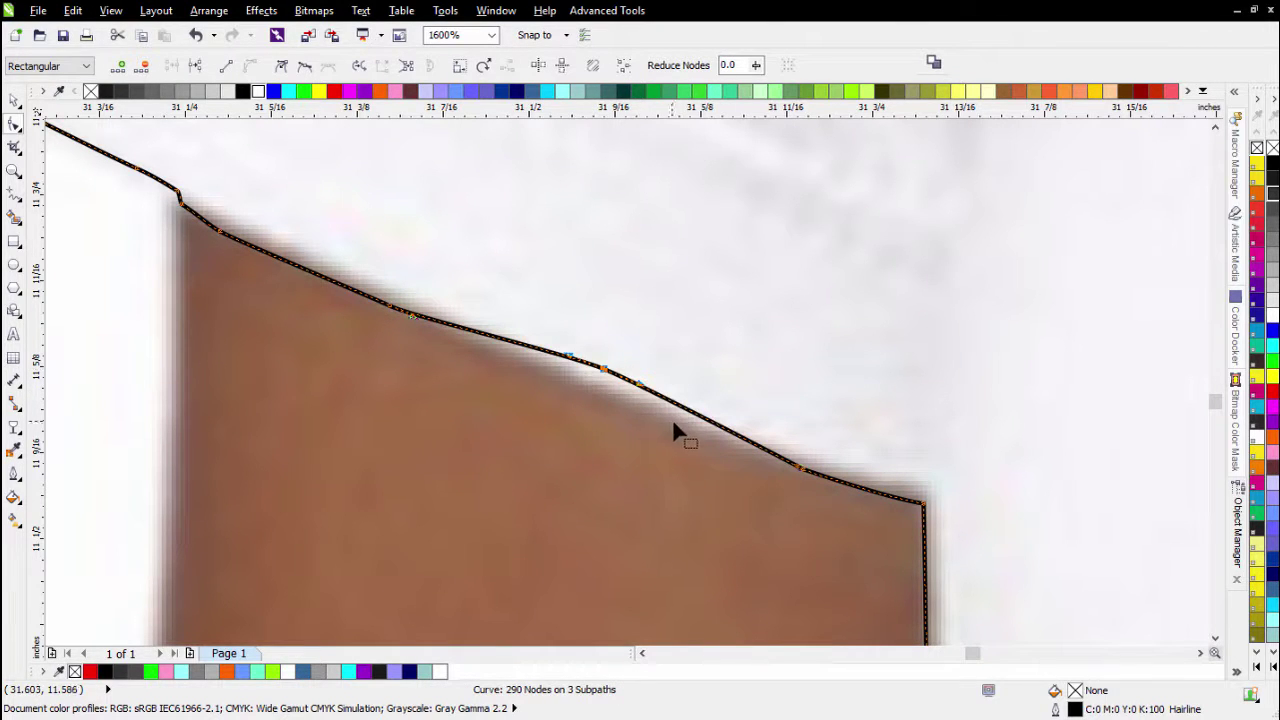
pyautogui.moveTo(605, 371); pyautogui.dragTo(595, 400)
pyautogui.moveTo(177, 196); pyautogui.dragTo(203, 234)
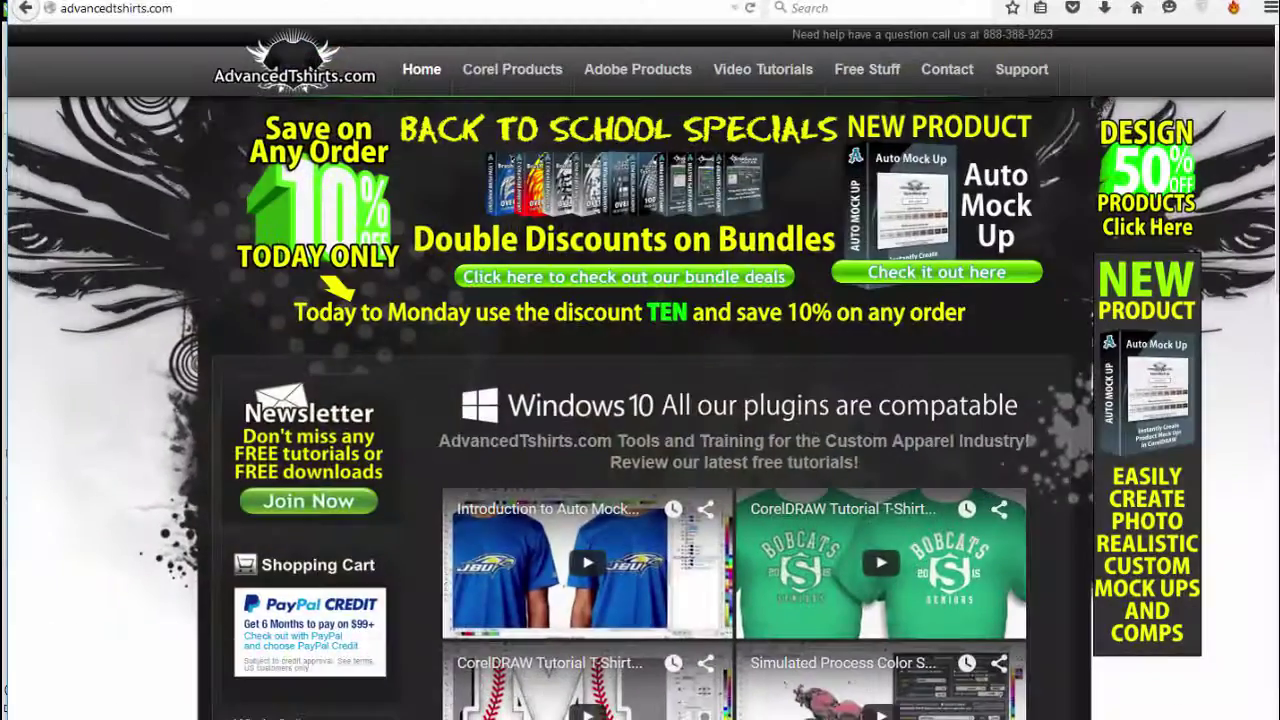
# Open Video Tutorials > CorelDRAW Tutorials and scroll to the Secrets of the Bezier Tool entry
pyautogui.moveTo(780, 75)
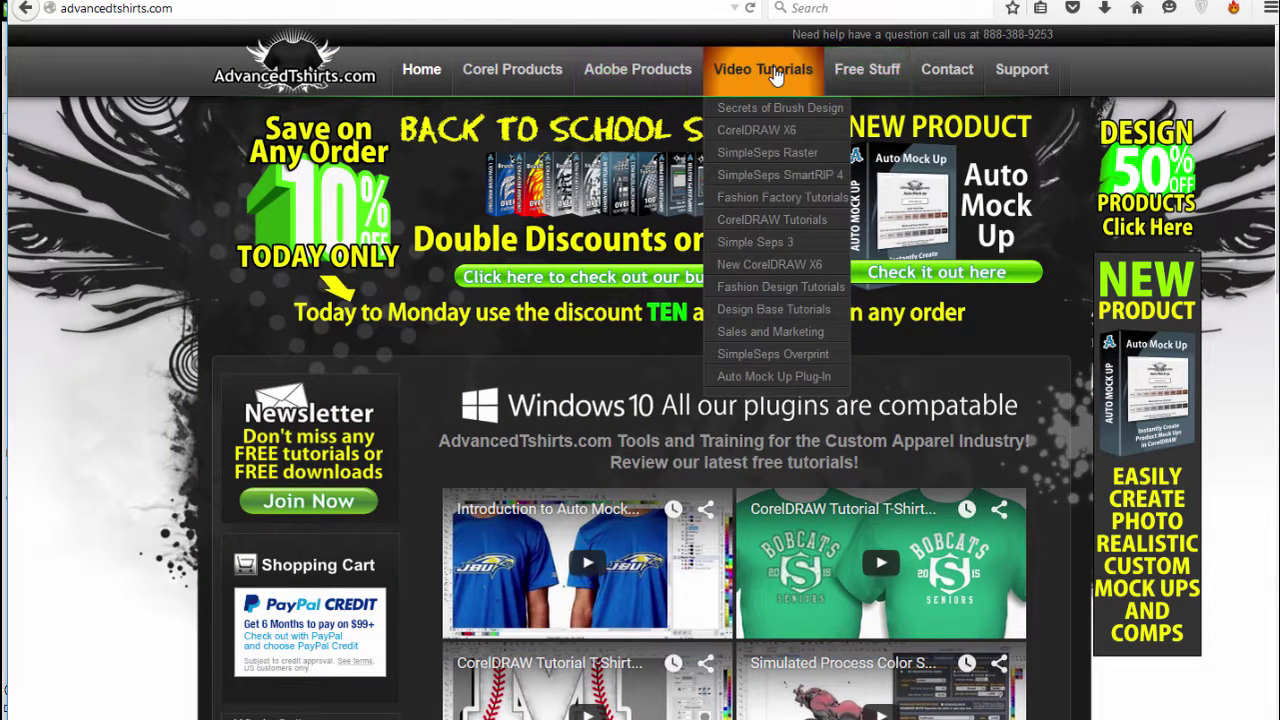
pyautogui.click(785, 225)
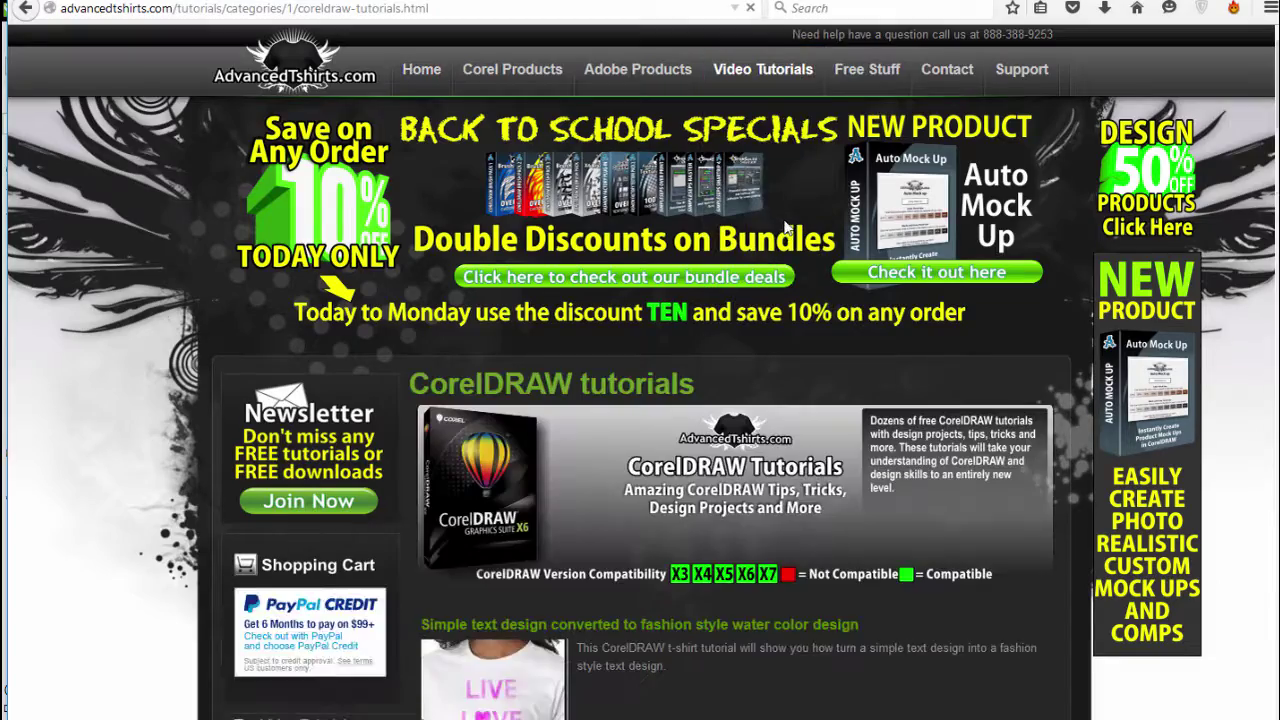
pyautogui.scroll(-3, 785, 225)
pyautogui.scroll(-2, 781, 222)
pyautogui.scroll(2, 781, 222)
pyautogui.scroll(-5, 781, 222)
pyautogui.scroll(-18, 781, 222)
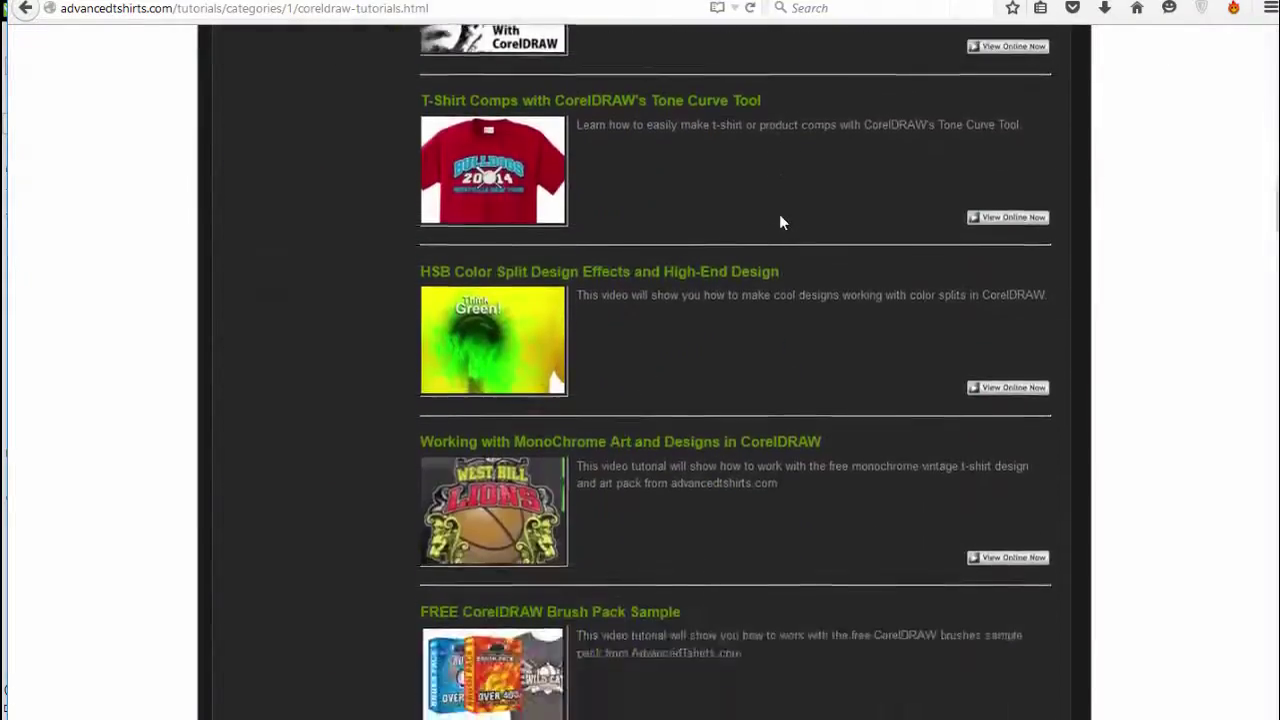
pyautogui.scroll(-20, 781, 222)
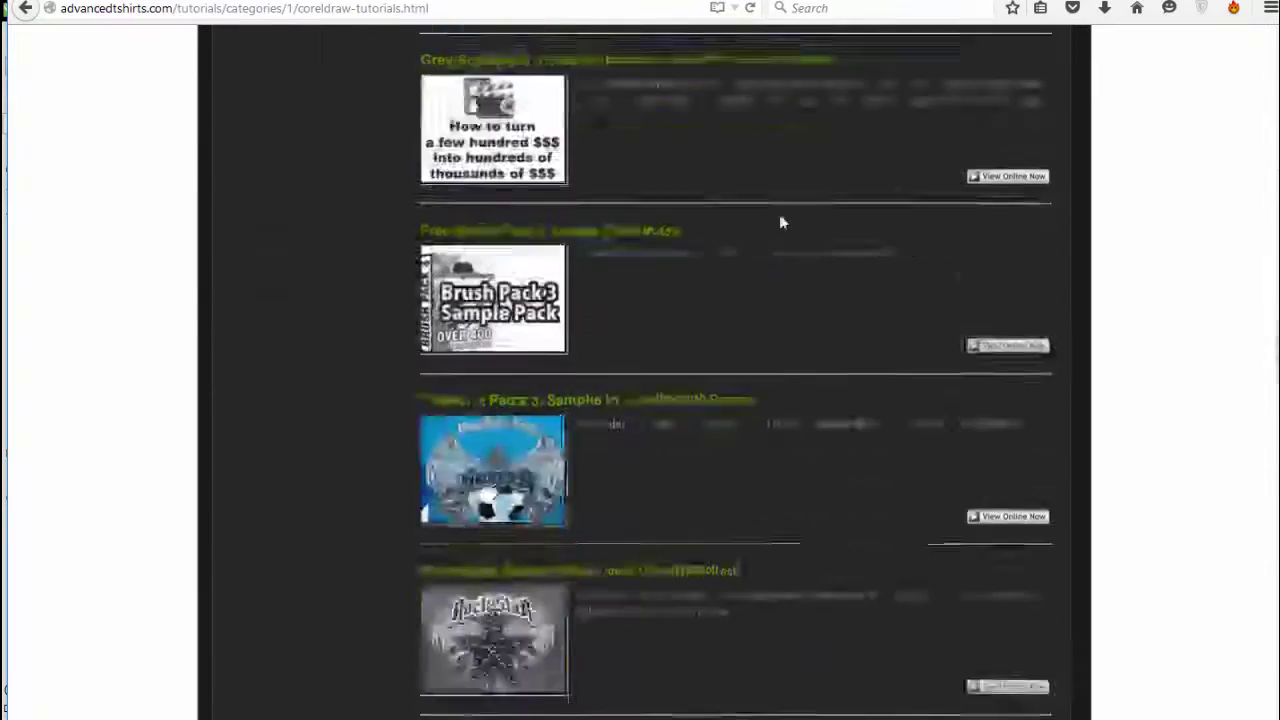
pyautogui.scroll(-8, 780, 220)
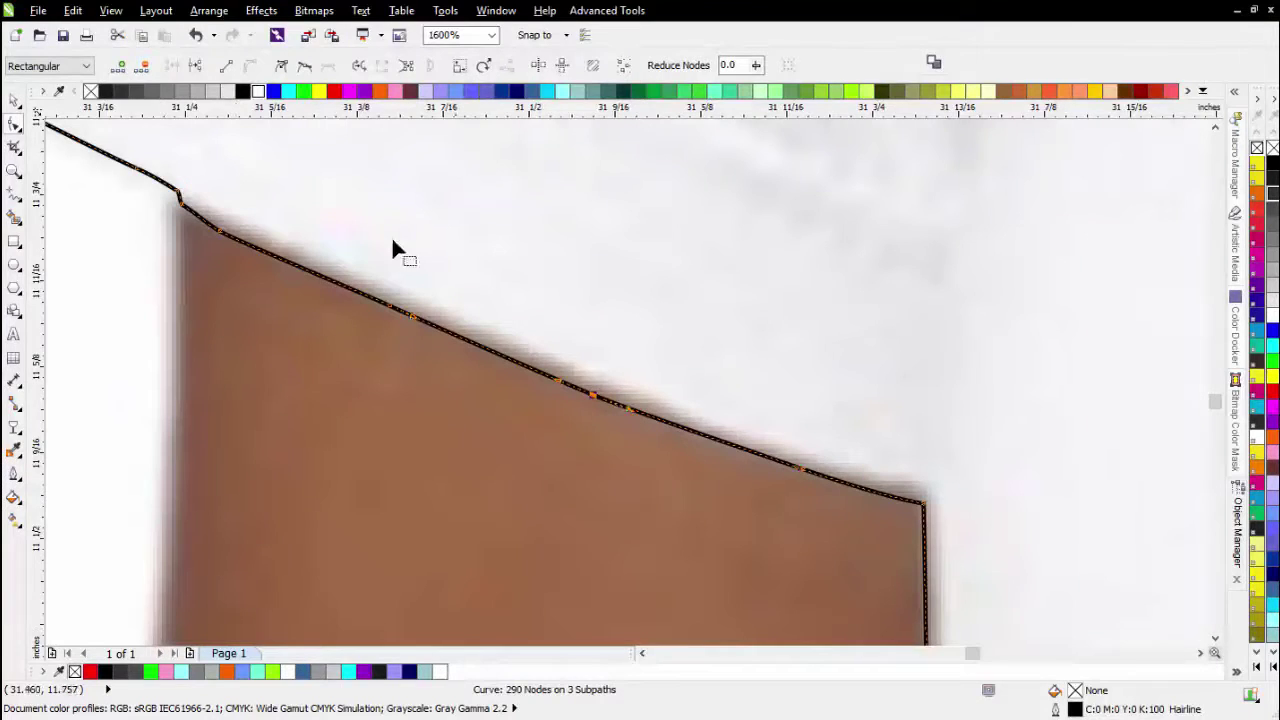
# Marquee-select the shirt photo and its outline, then drop a copy of both to the left
pyautogui.scroll(2, 636, 330)
pyautogui.scroll(-4, 631, 381)
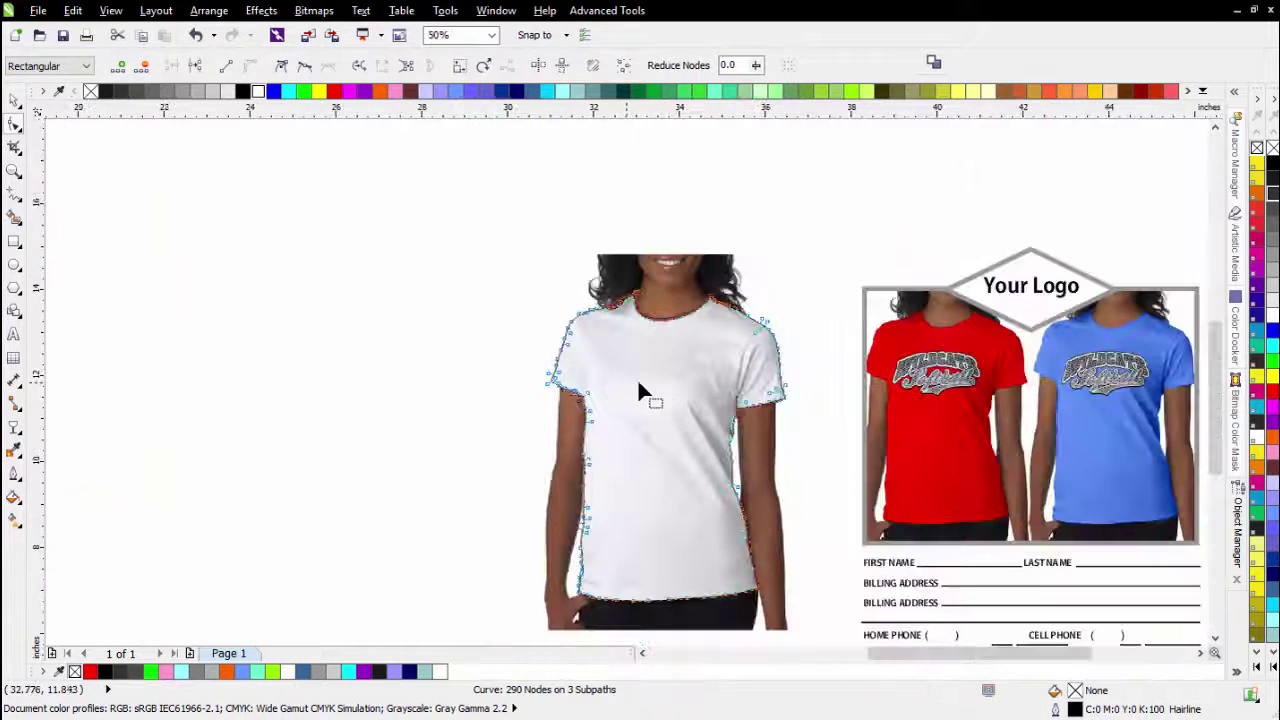
pyautogui.click(14, 100)
pyautogui.click(123, 171)
pyautogui.scroll(-2, 686, 388)
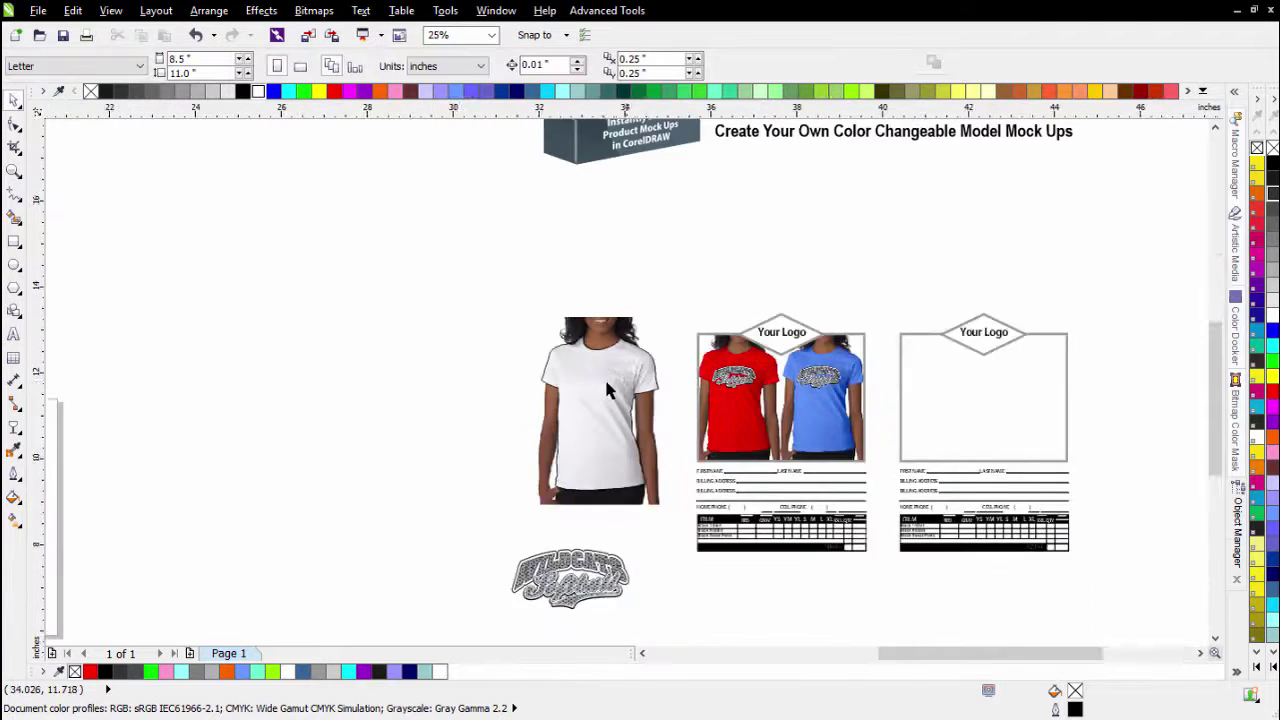
pyautogui.scroll(2, 609, 386)
pyautogui.moveTo(447, 437); pyautogui.dragTo(770, 624)
pyautogui.moveTo(663, 400); pyautogui.dragTo(306, 390)
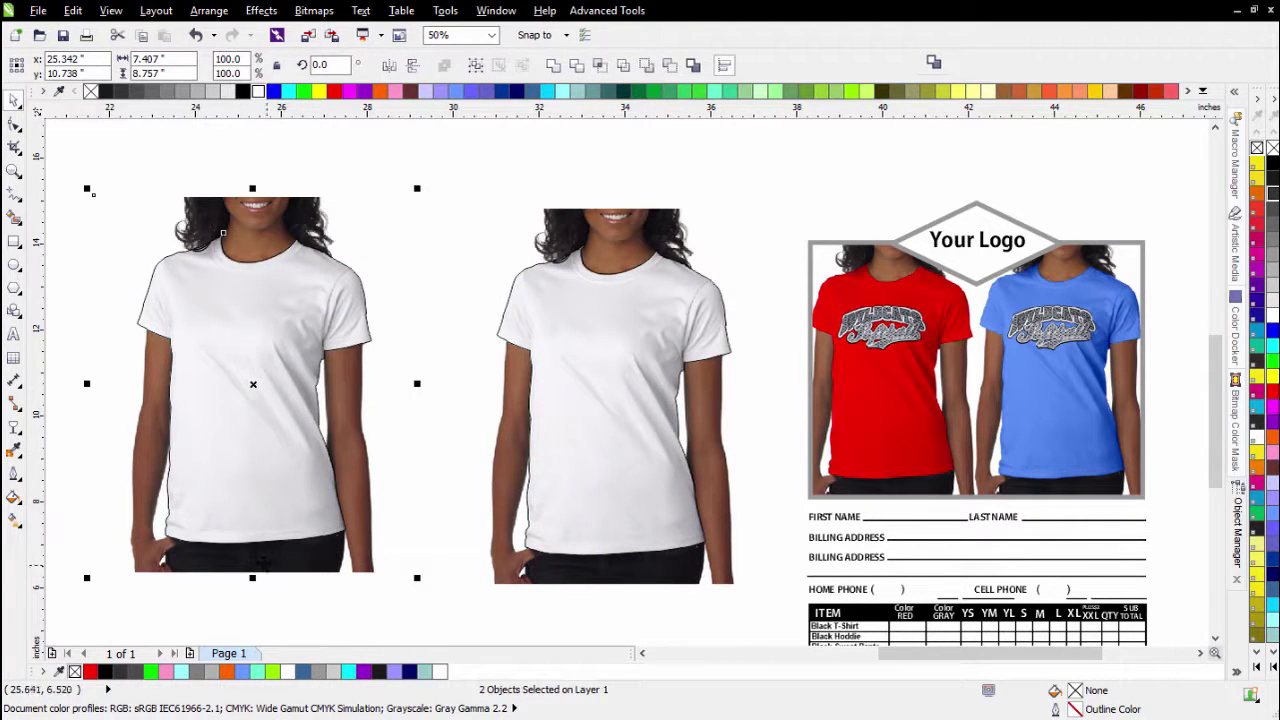
# Select the left shirt's photo and outline curve and show the page's object list
pyautogui.click(455, 300)
pyautogui.click(333, 277)
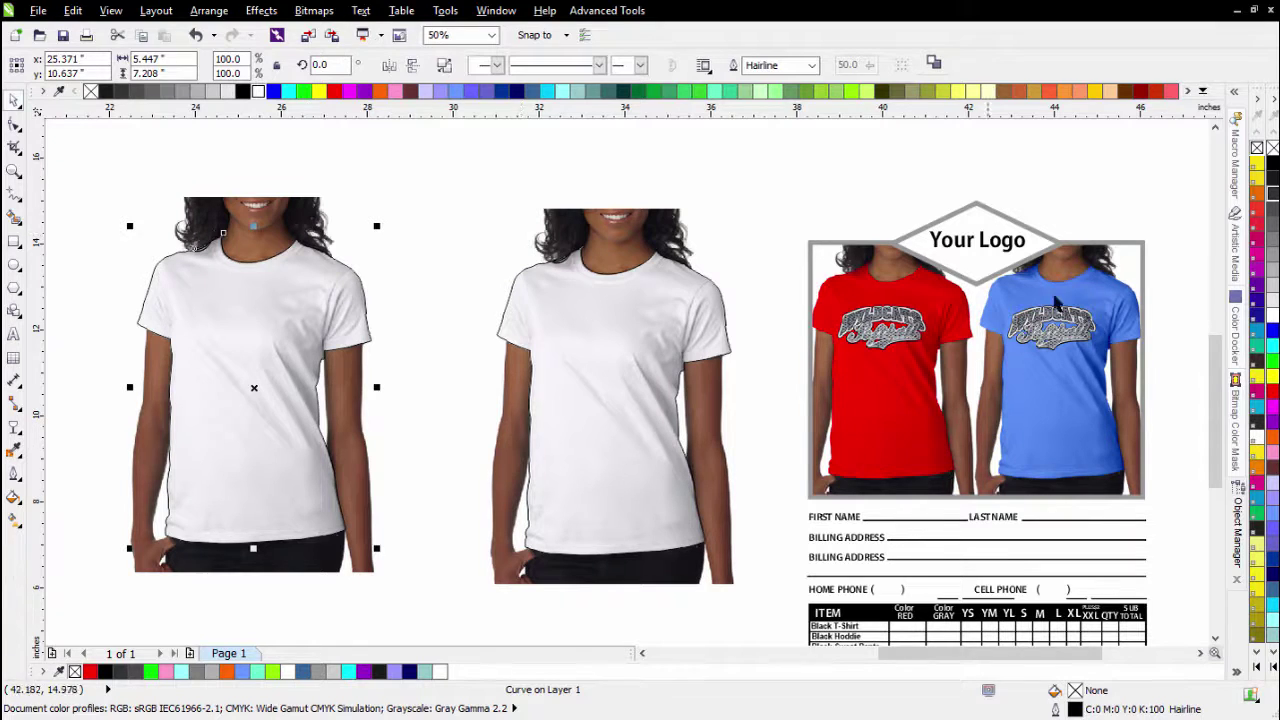
pyautogui.click(1237, 515)
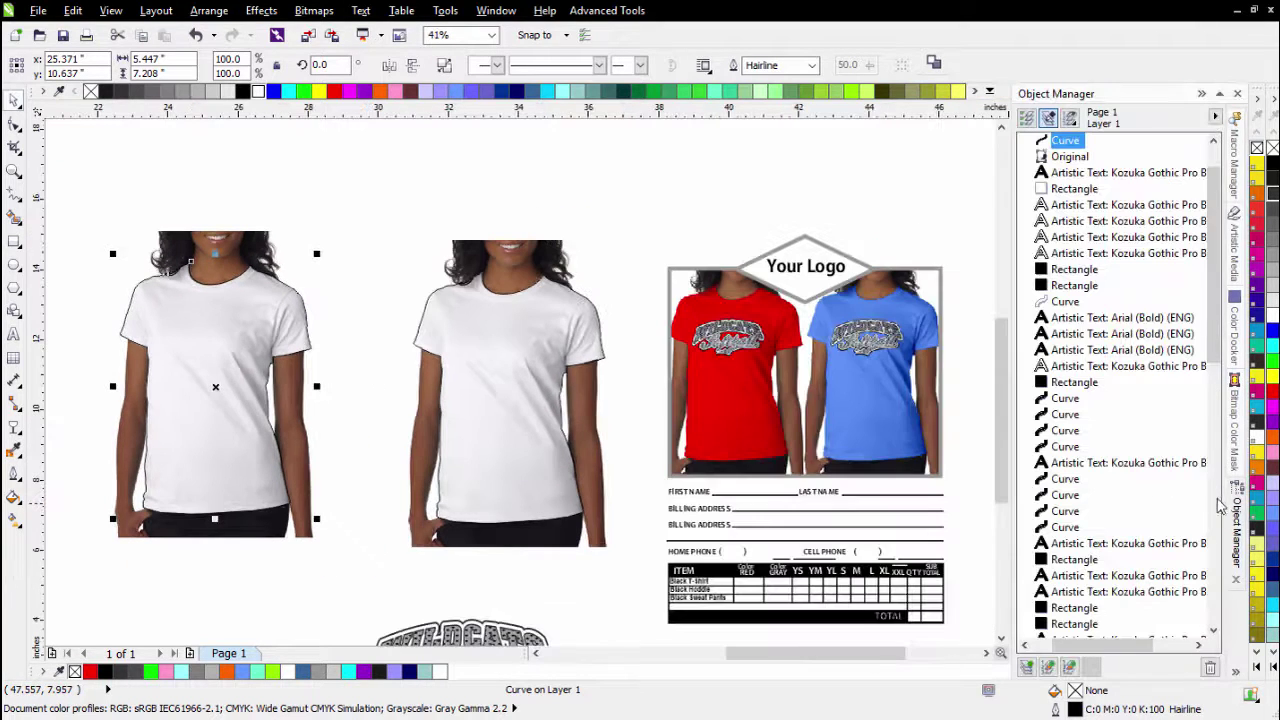
# Copy and paste in place duplicates of the left shirt photo and its outline curve
pyautogui.click(1070, 157)
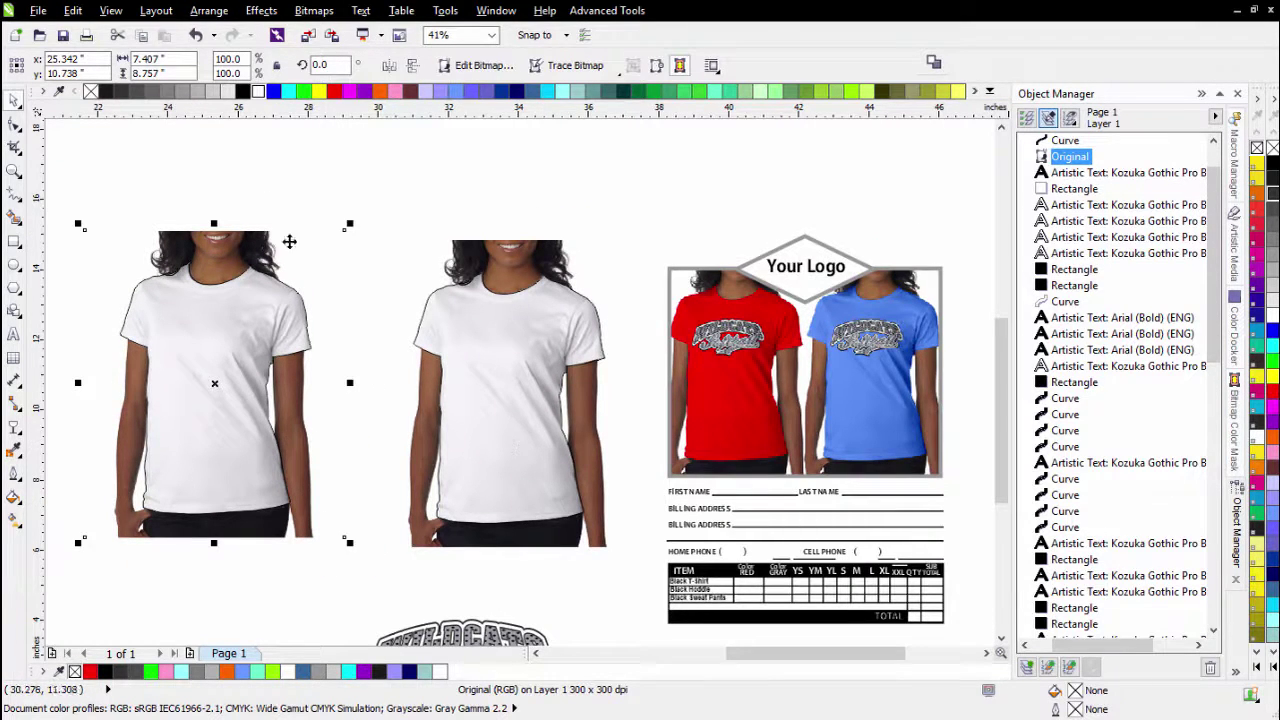
pyautogui.click(141, 35)
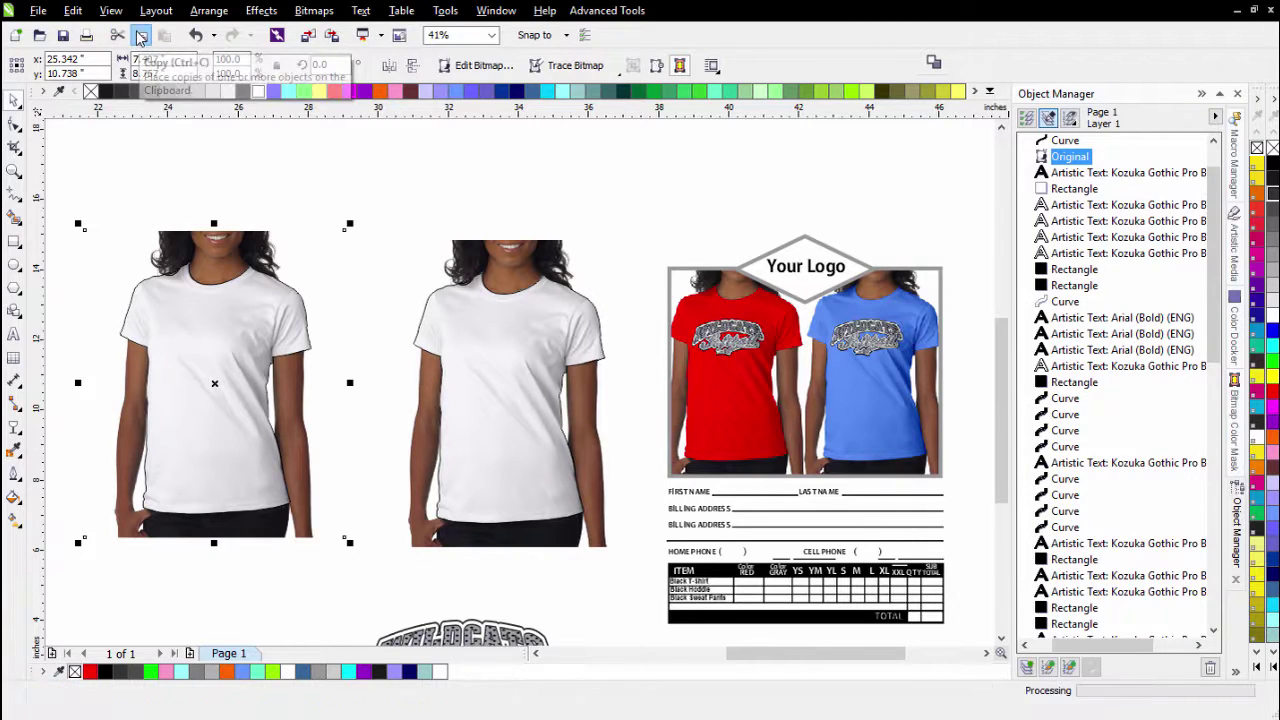
pyautogui.click(165, 35)
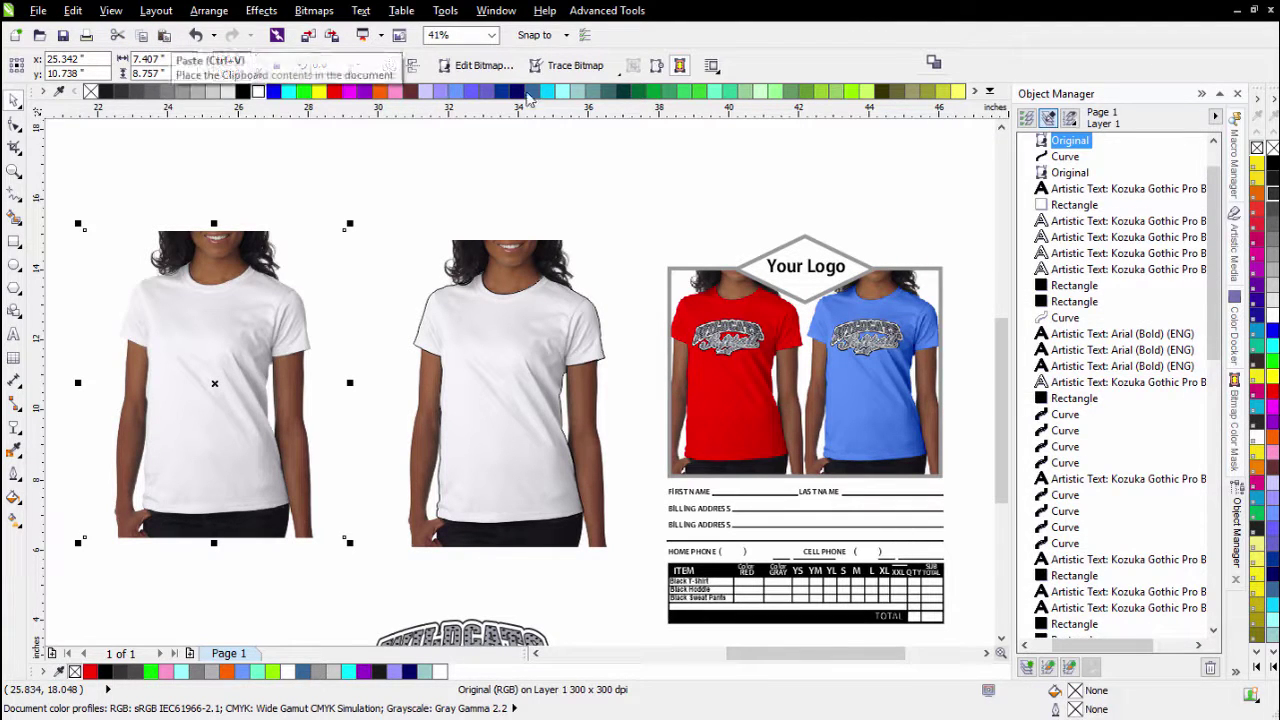
pyautogui.click(1060, 159)
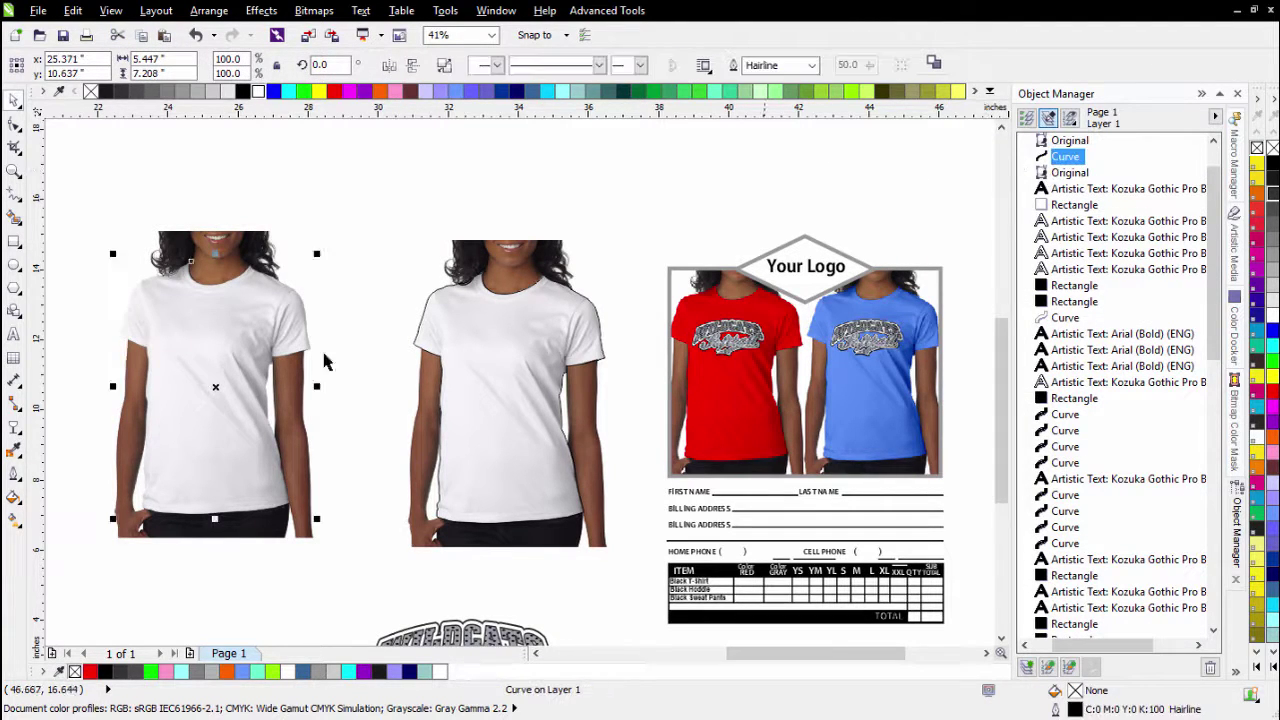
pyautogui.click(141, 35)
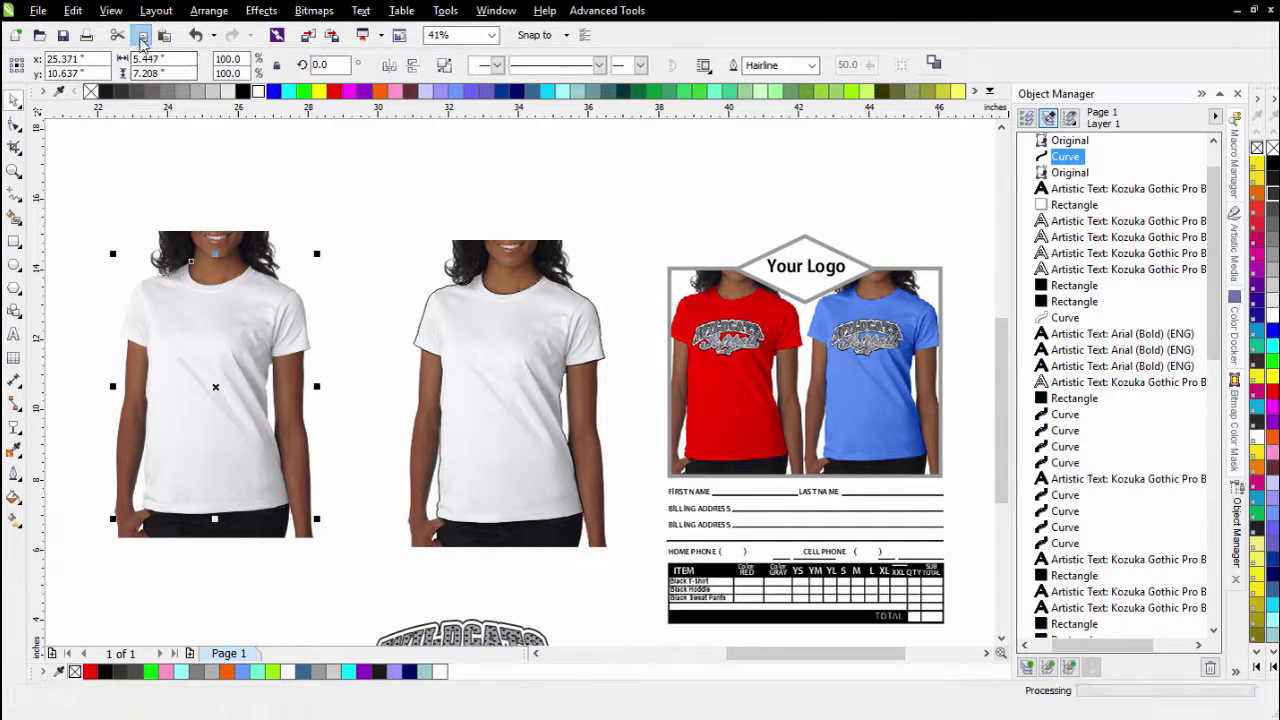
pyautogui.click(165, 35)
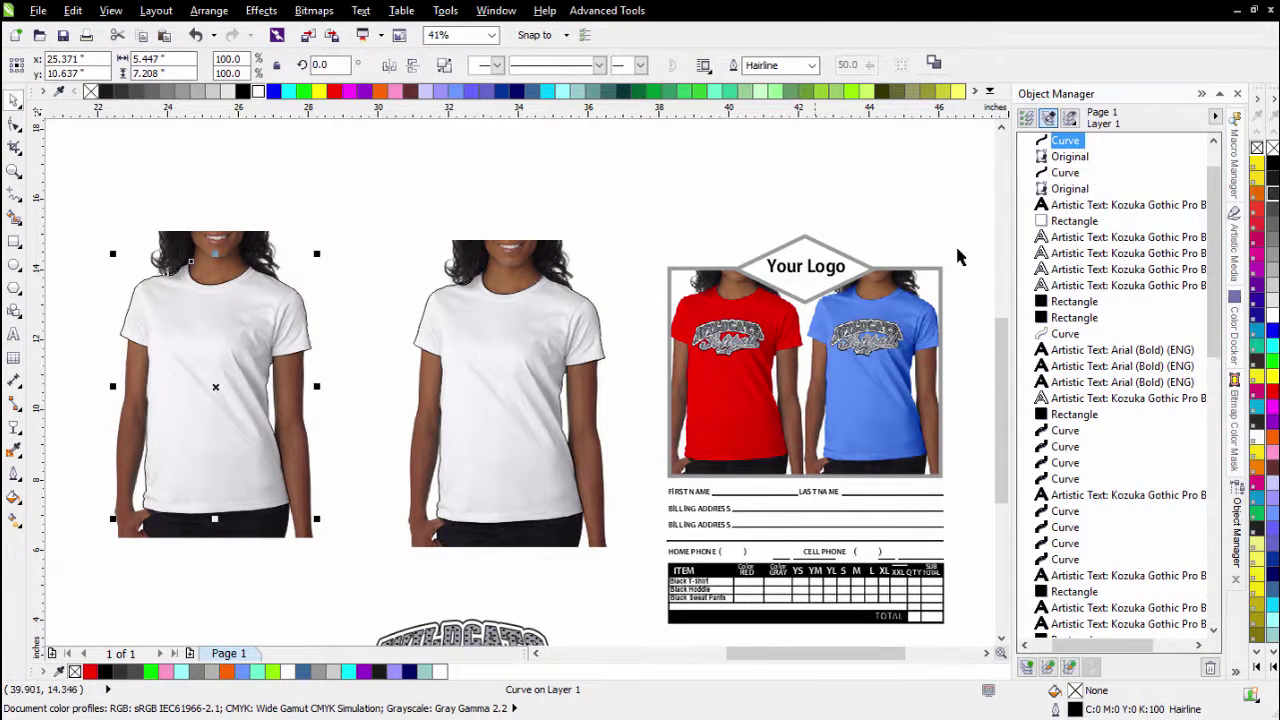
pyautogui.scroll(-2, 510, 390)
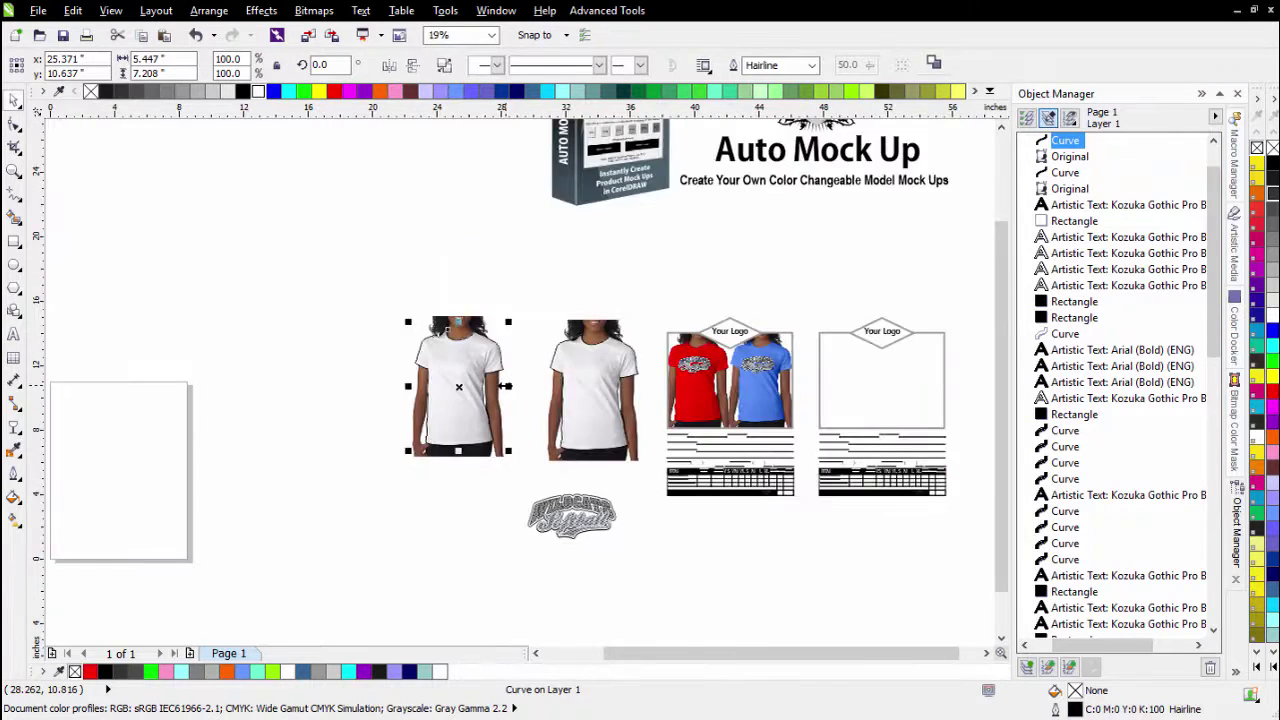
pyautogui.scroll(2, 505, 390)
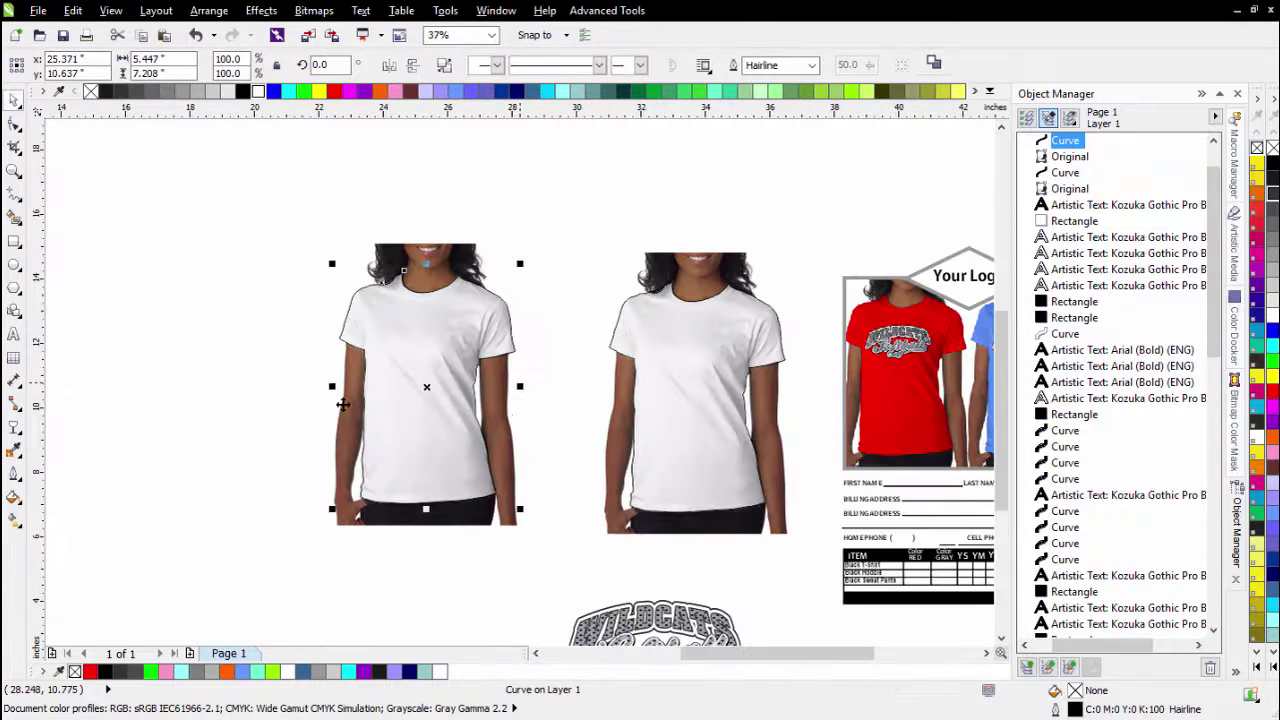
# Draw a rectangle around the first shirt and Combine it with the shirt outline curve
pyautogui.click(15, 243)
pyautogui.moveTo(283, 217); pyautogui.dragTo(569, 569)
pyautogui.click(14, 103)
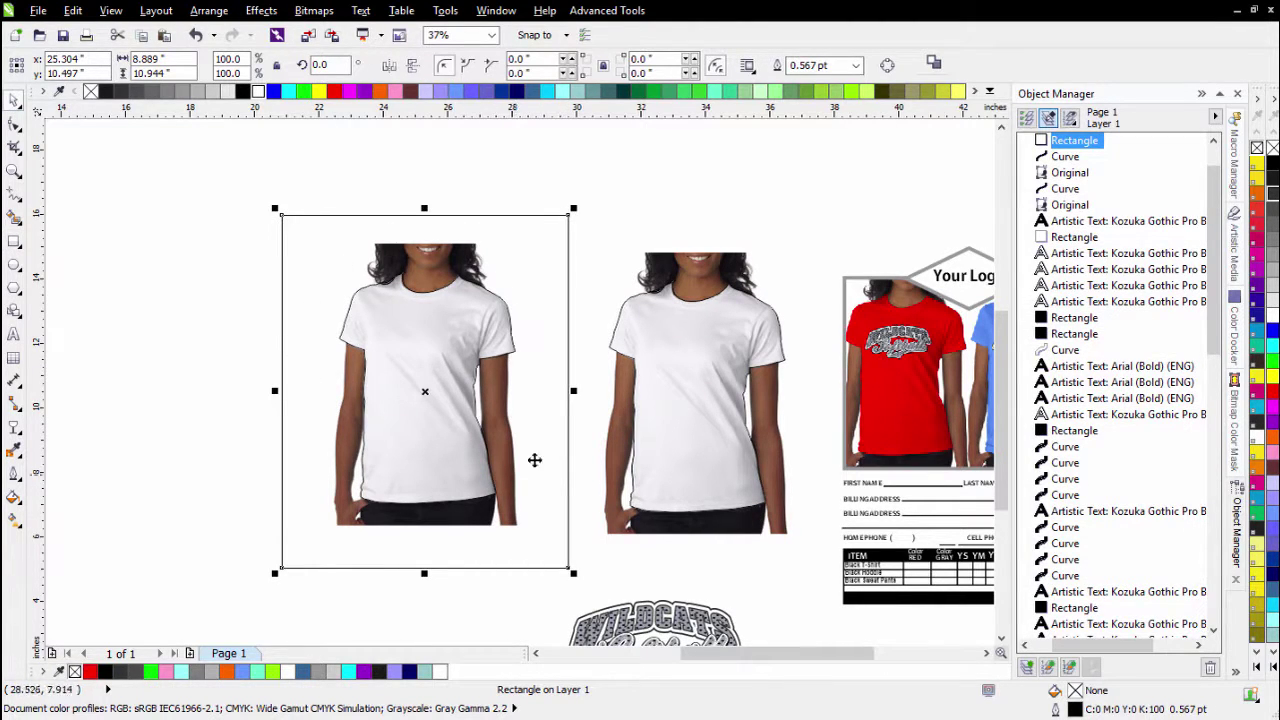
pyautogui.keyDown('shift'); pyautogui.click(506, 303); pyautogui.keyUp('shift')
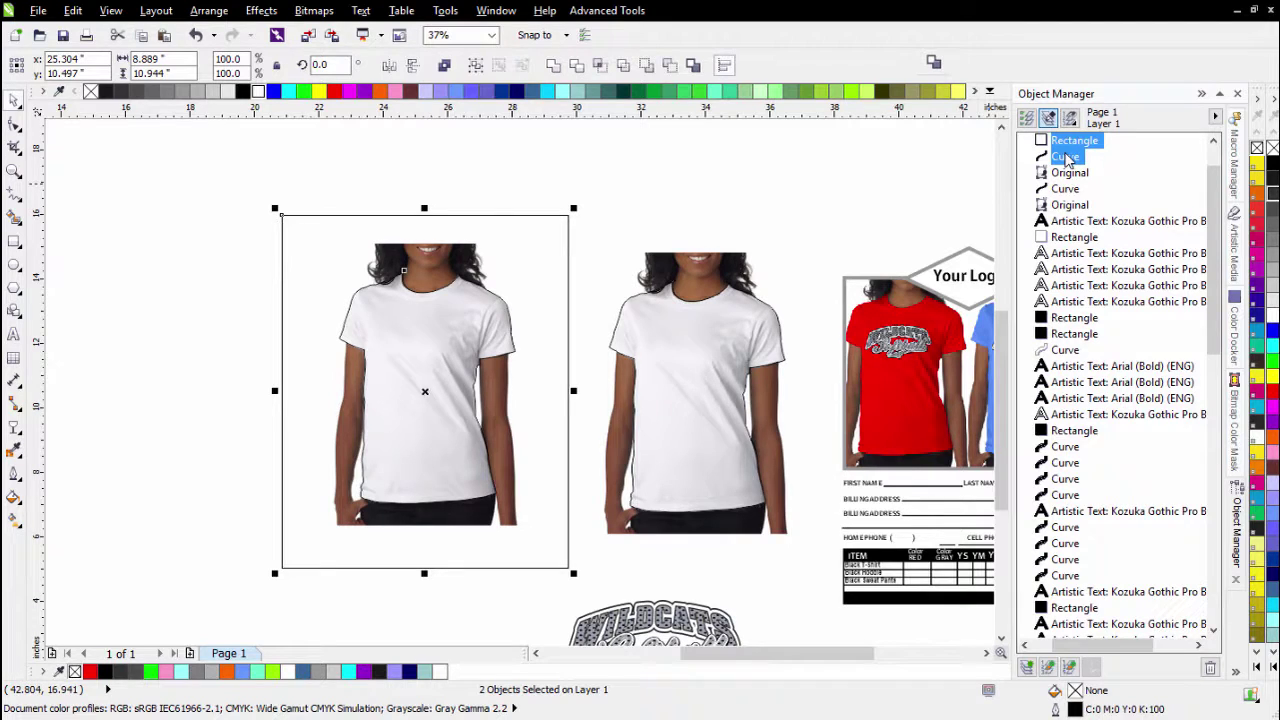
pyautogui.click(445, 66)
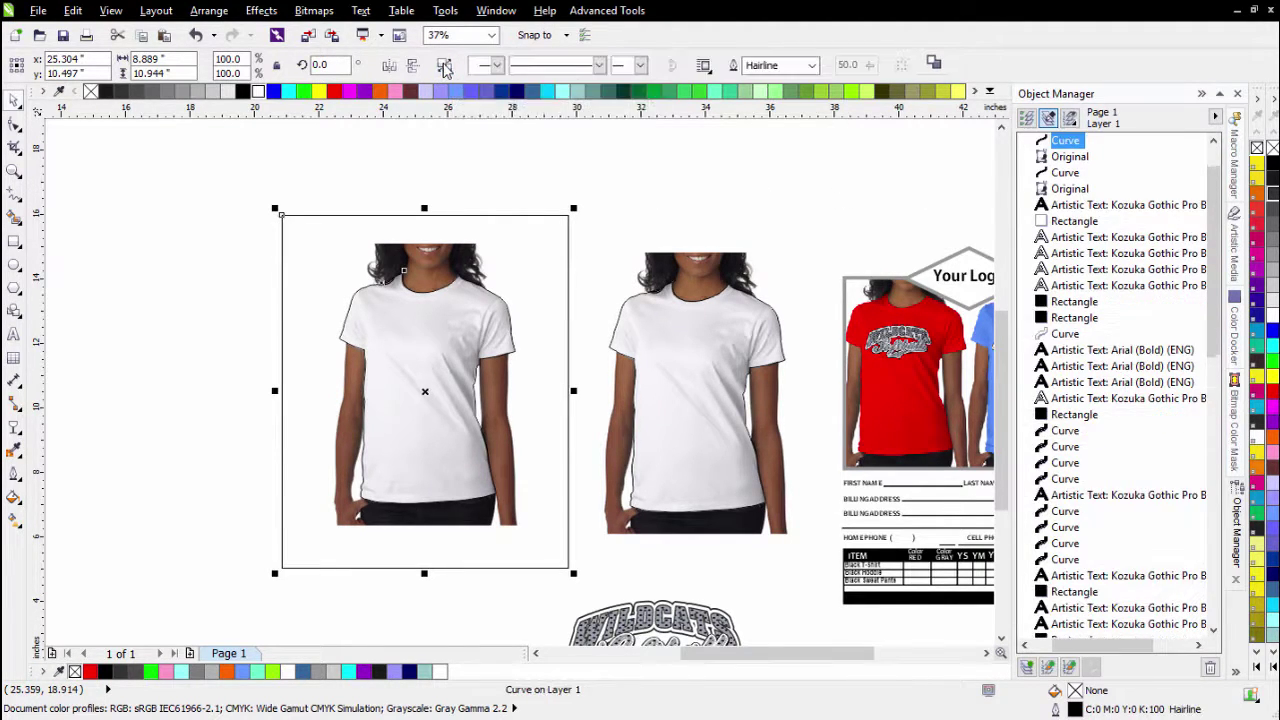
# Apply Back minus front with the Original photo to cut out the shirt, kept in place
pyautogui.keyDown('shift'); pyautogui.click(1070, 157); pyautogui.keyUp('shift')
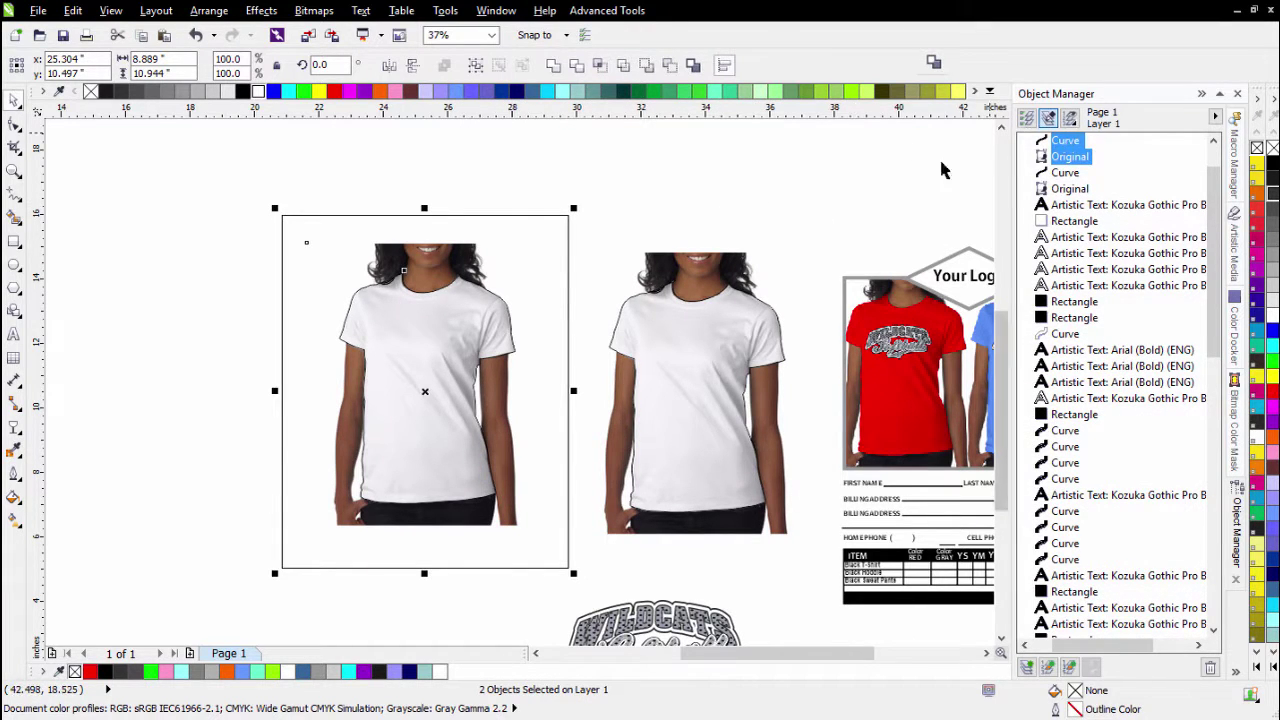
pyautogui.click(671, 65)
pyautogui.moveTo(437, 374); pyautogui.dragTo(202, 387)
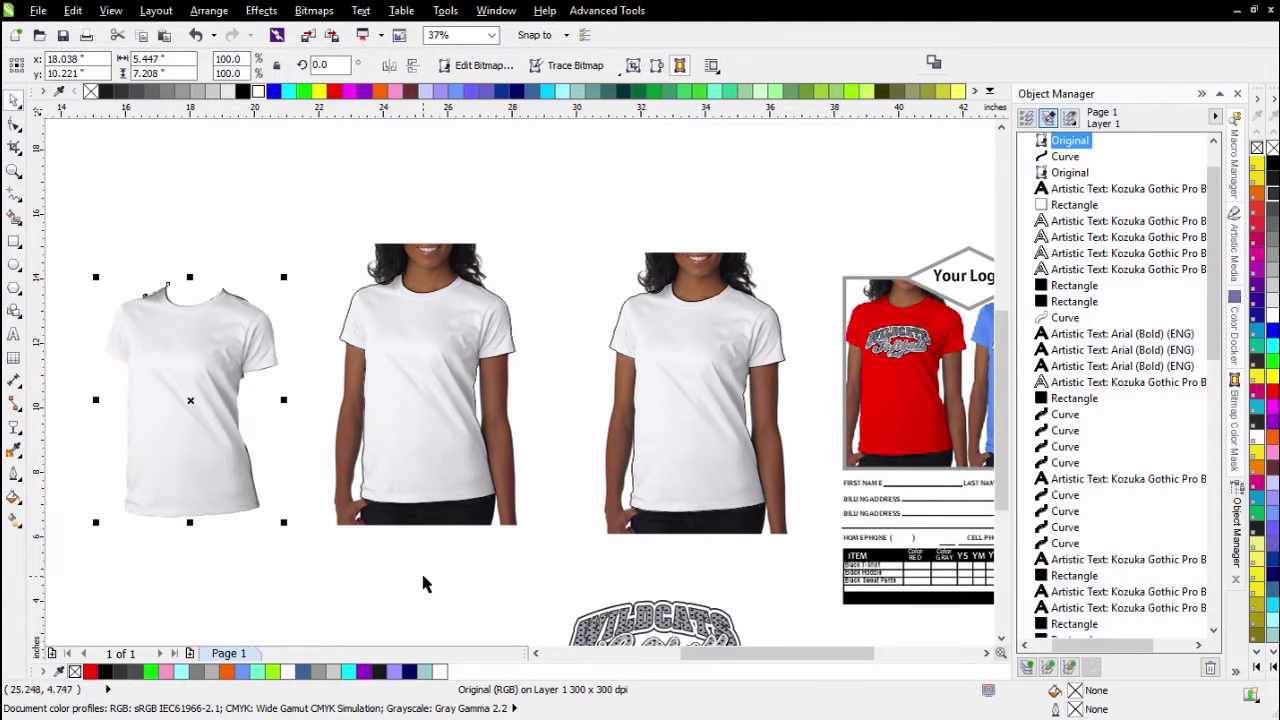
pyautogui.hotkey('ctrl', 'z')
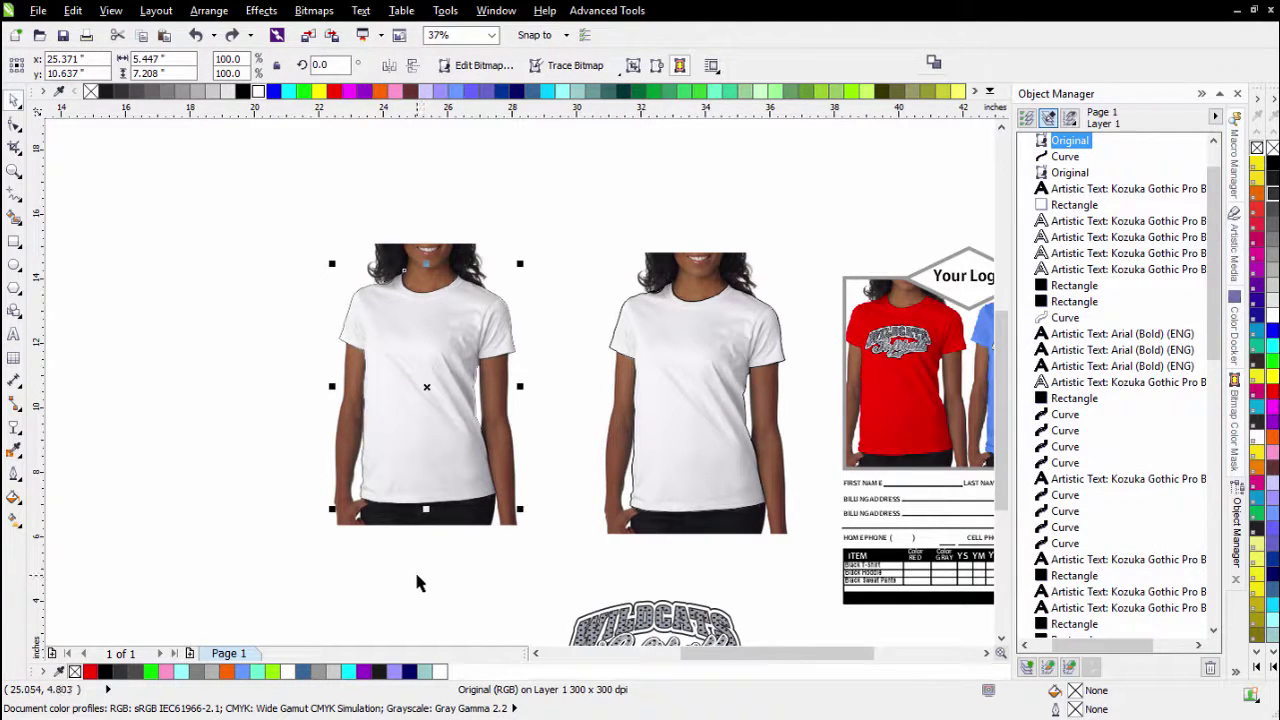
pyautogui.click(1070, 141)
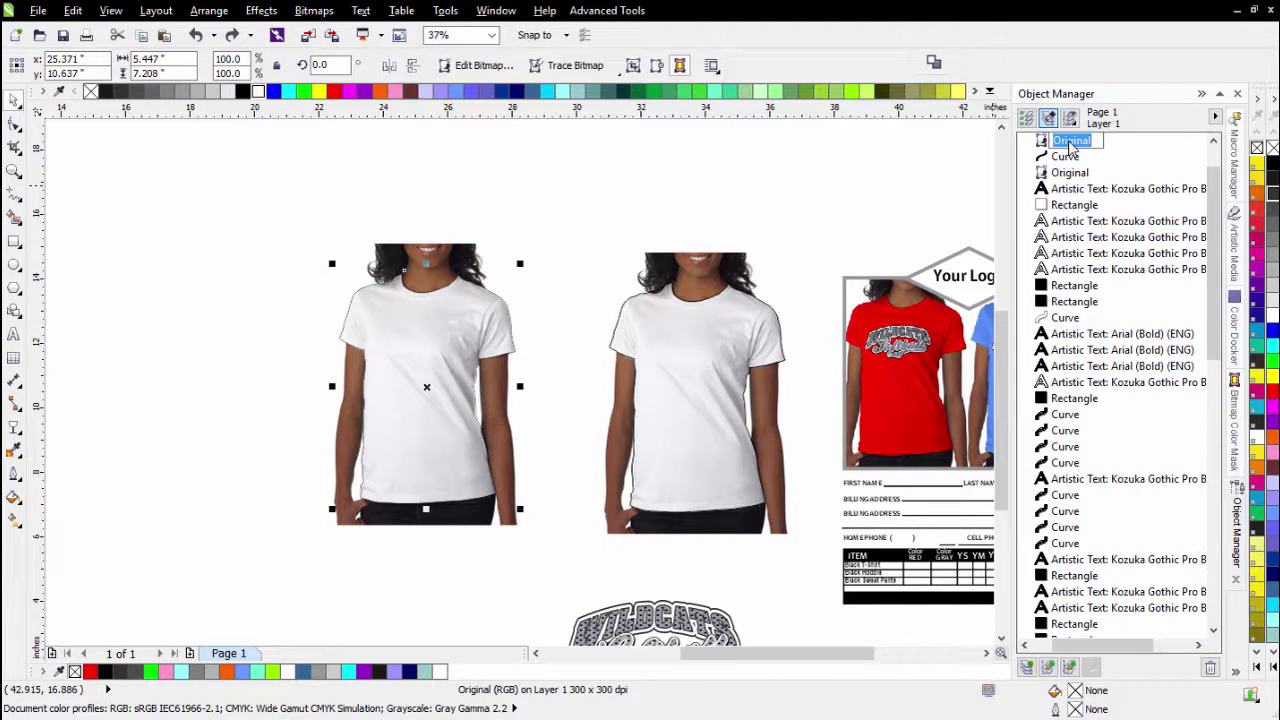
# Name the cut-out shirt bitmap Knockout, then select the Curve object
pyautogui.write('Knockout')
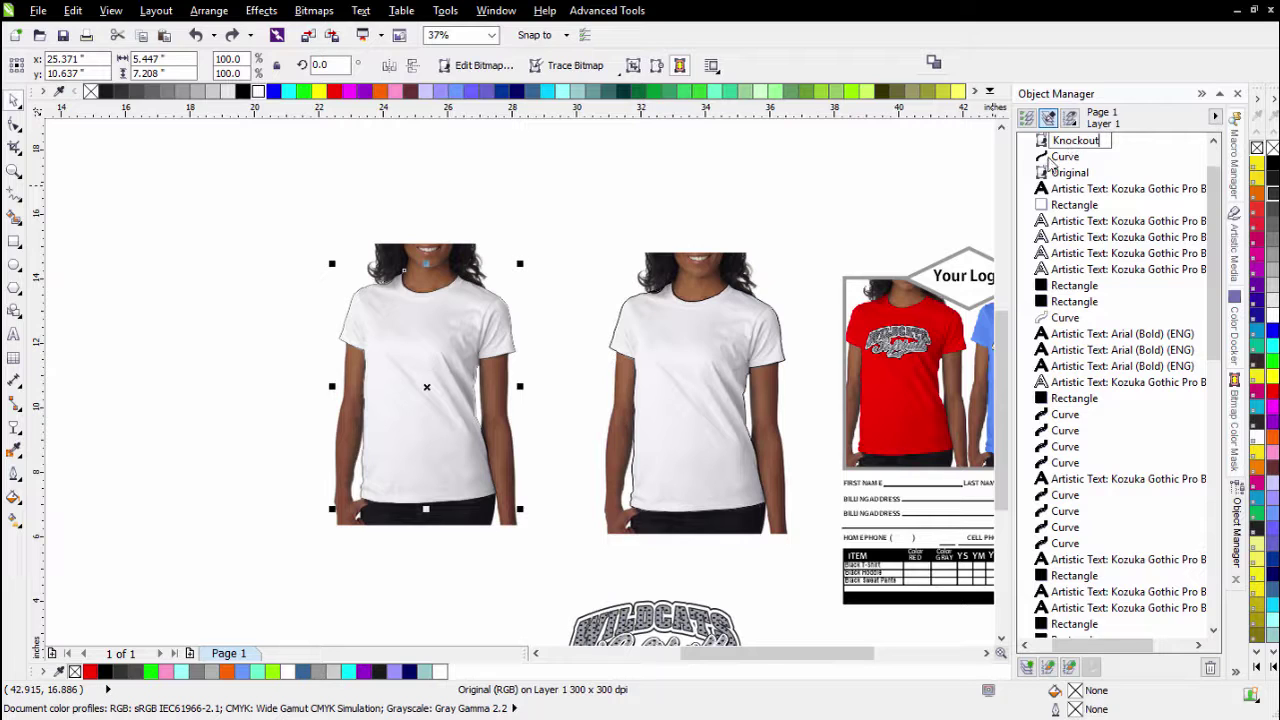
pyautogui.click(1064, 157)
pyautogui.click(1066, 157)
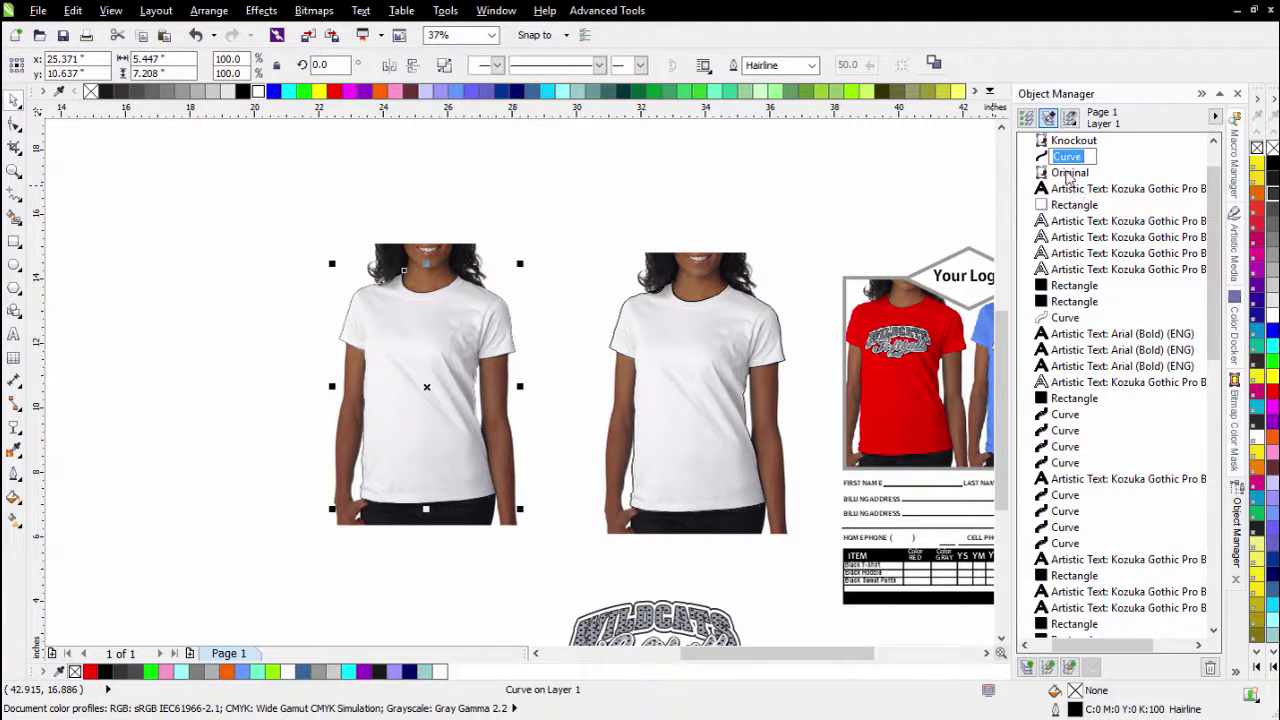
# Fill the shirt Curve with C:60 M:40 Y:0 K:0 blue and remove its outline
pyautogui.click(1090, 141)
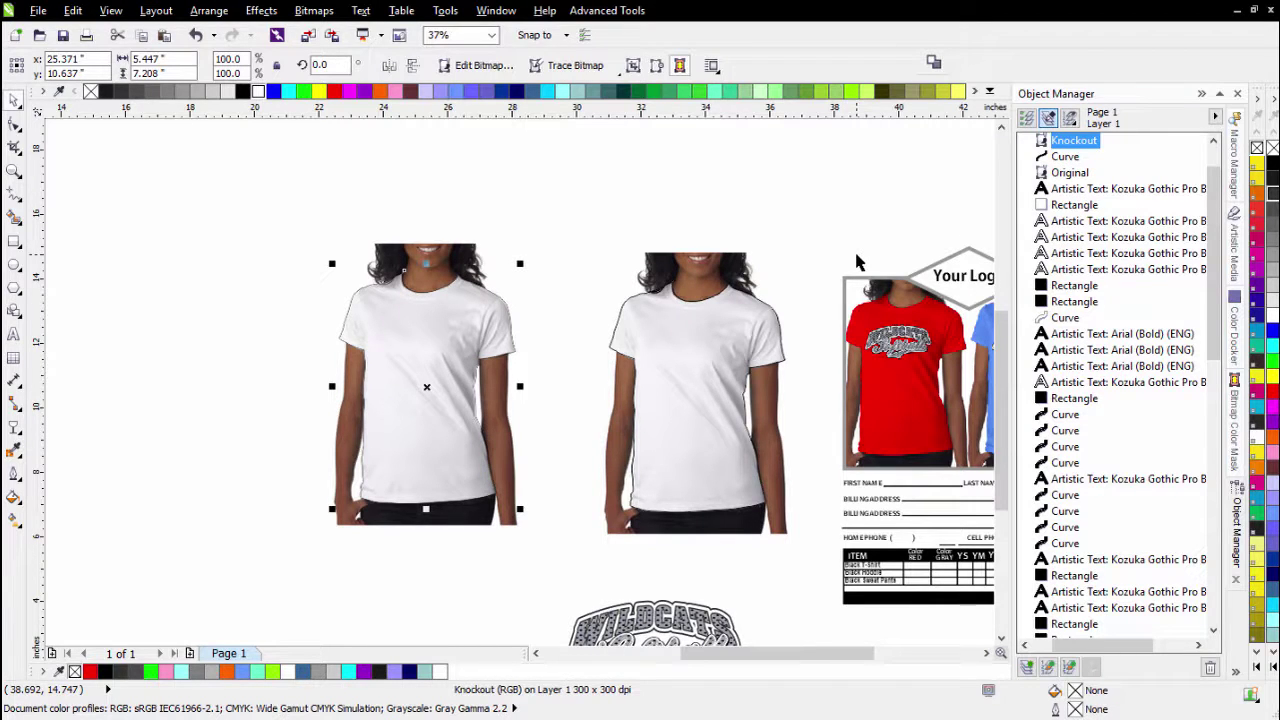
pyautogui.click(1063, 158)
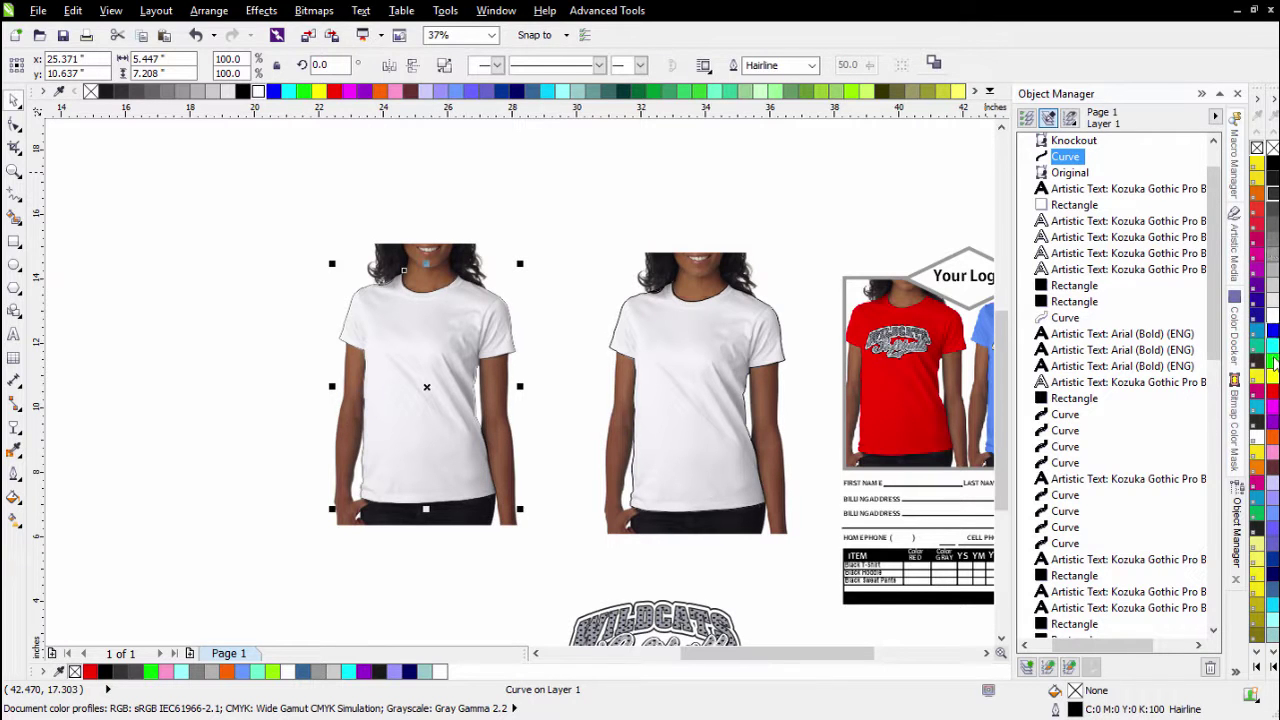
pyautogui.click(1275, 513)
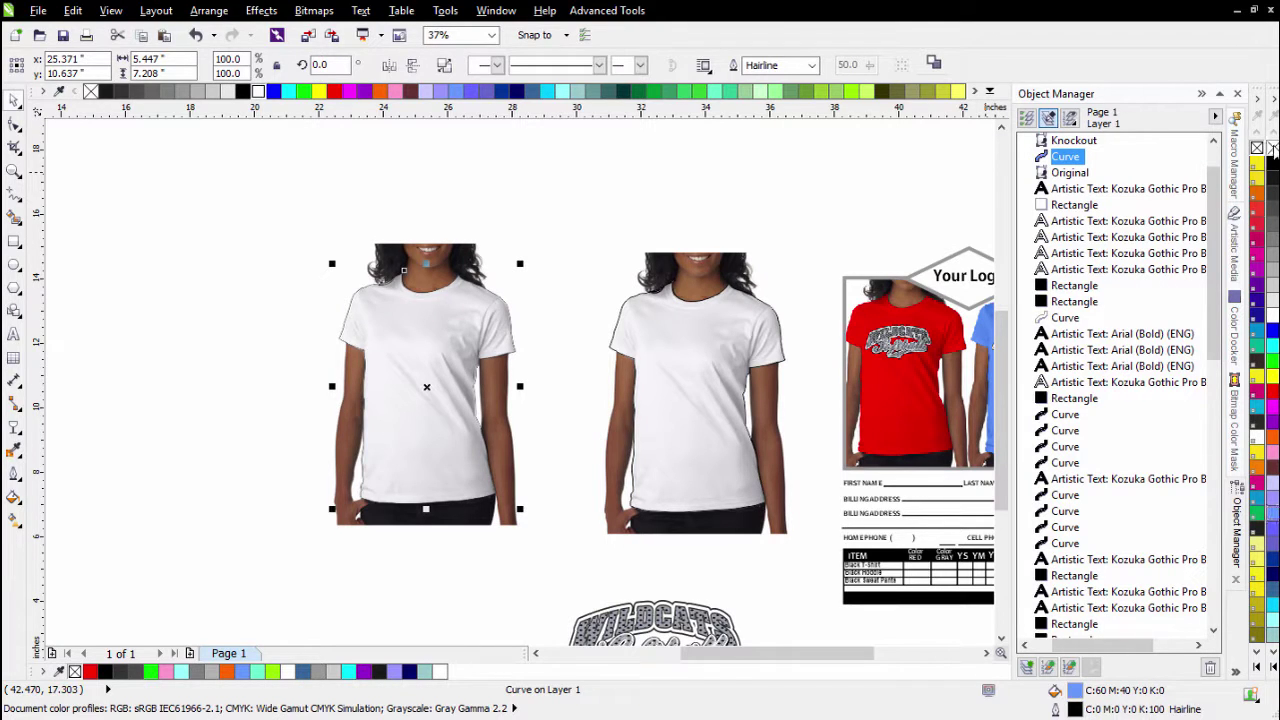
pyautogui.rightClick(1272, 147)
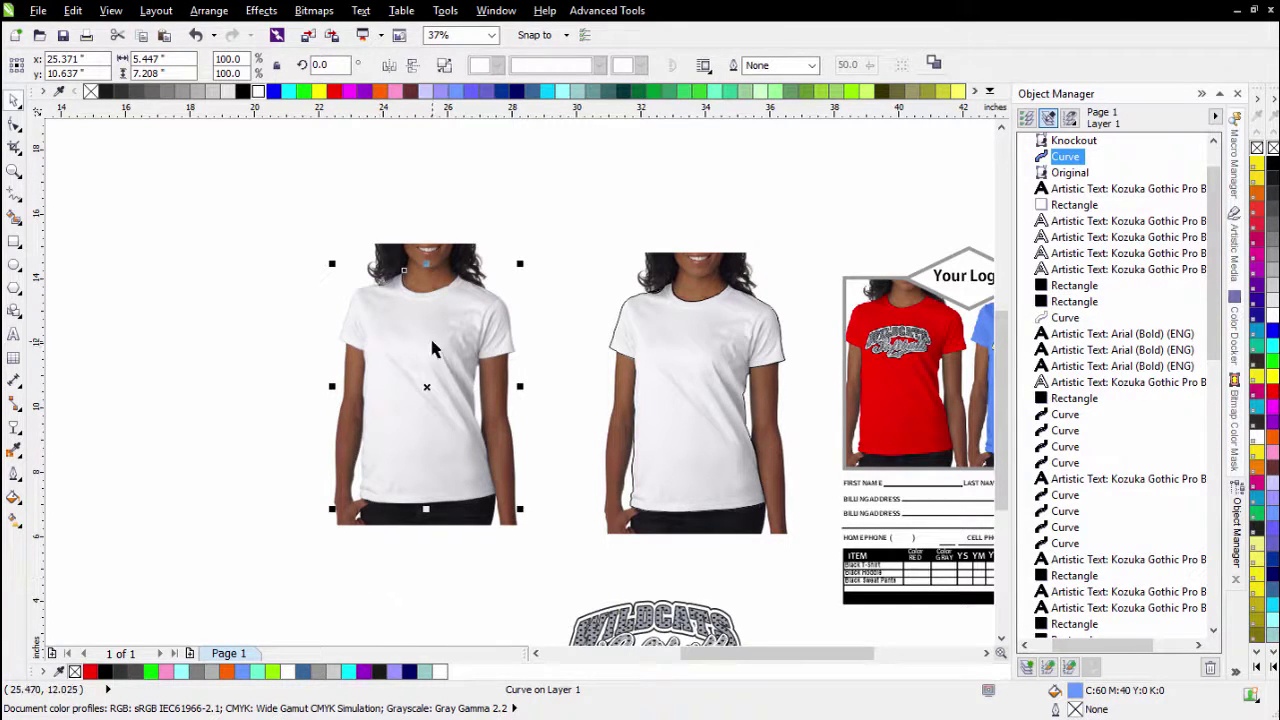
pyautogui.click(1090, 142)
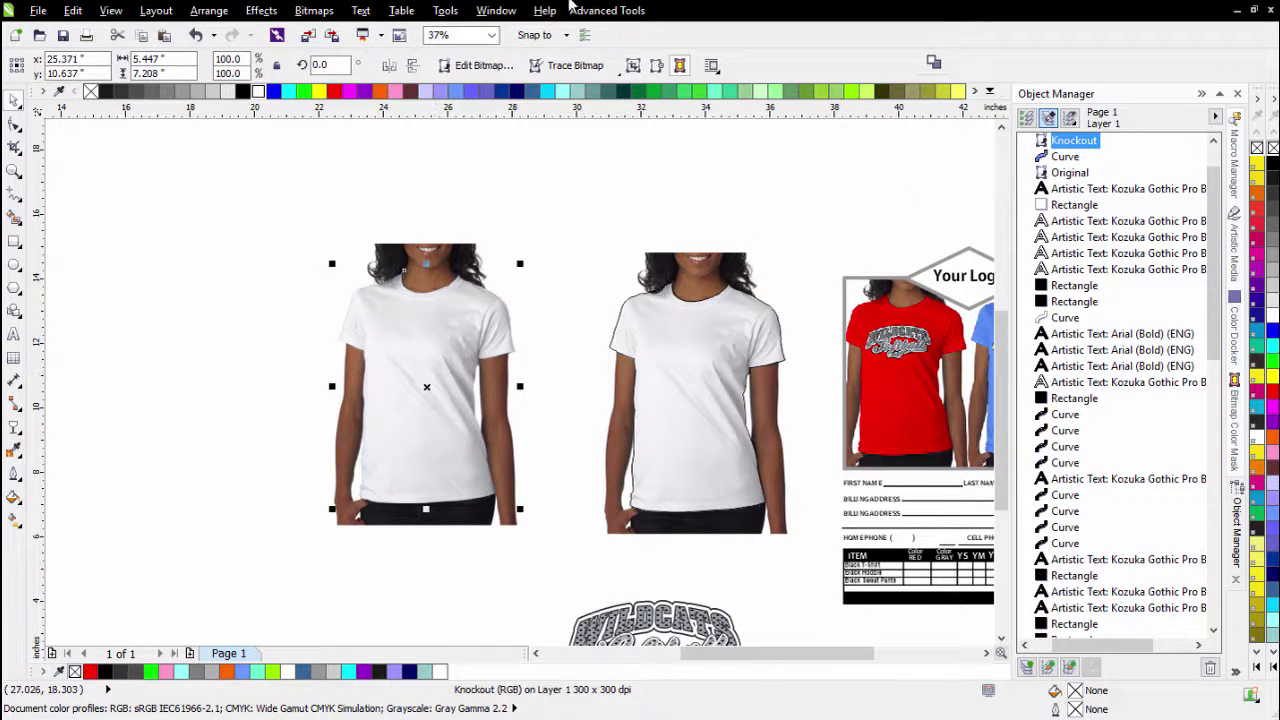
pyautogui.click(598, 12)
# Run AutoMockUp's White Mock Up, confirm the completion message and close the window
pyautogui.click(625, 129)
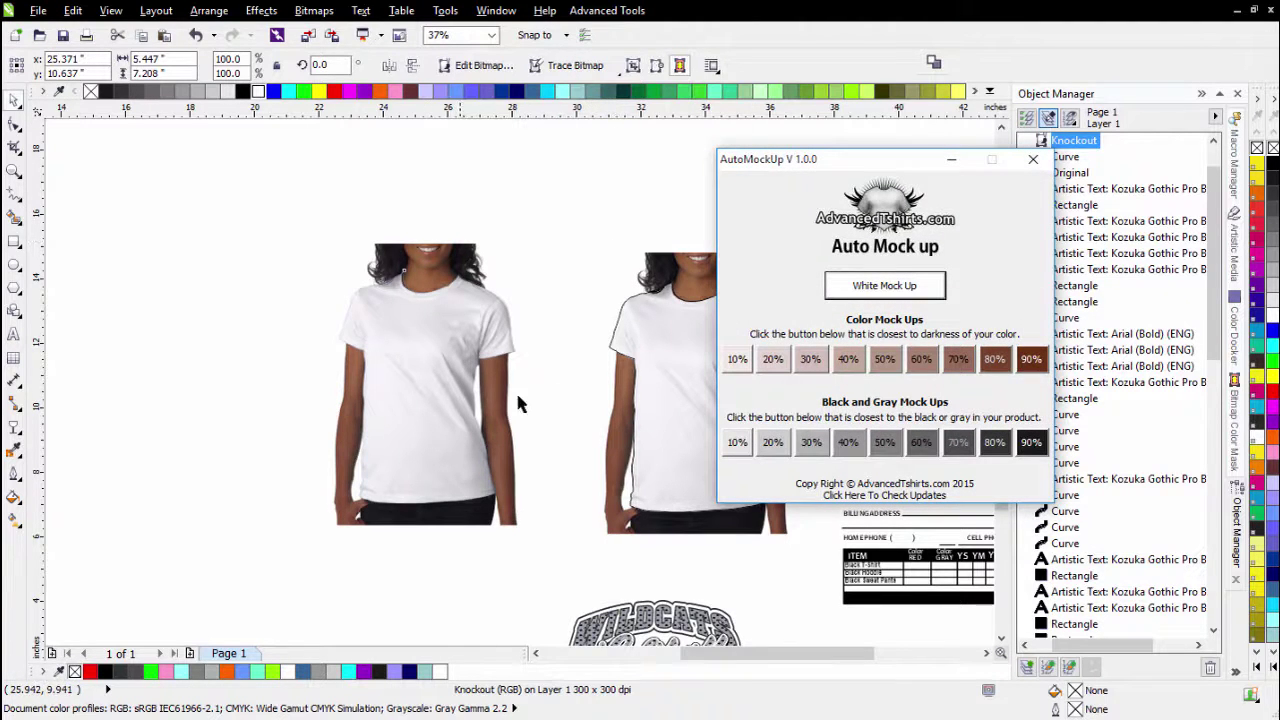
pyautogui.click(885, 287)
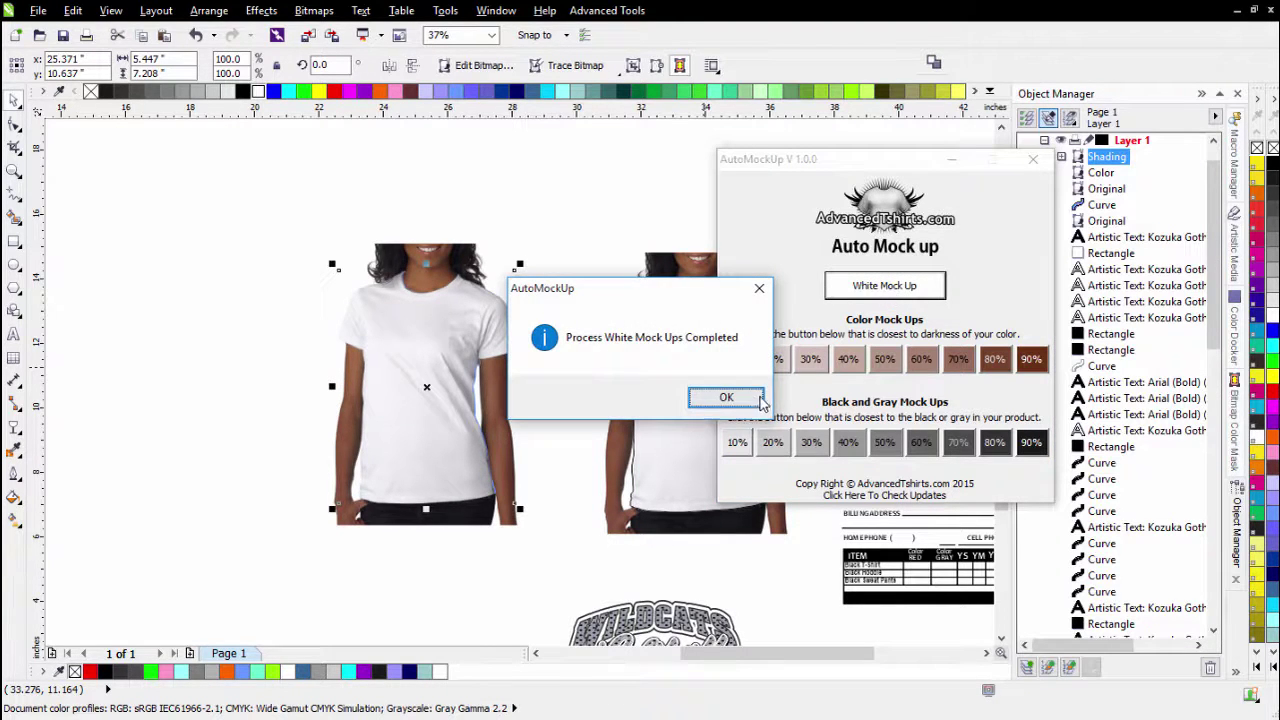
pyautogui.click(733, 397)
pyautogui.click(1033, 161)
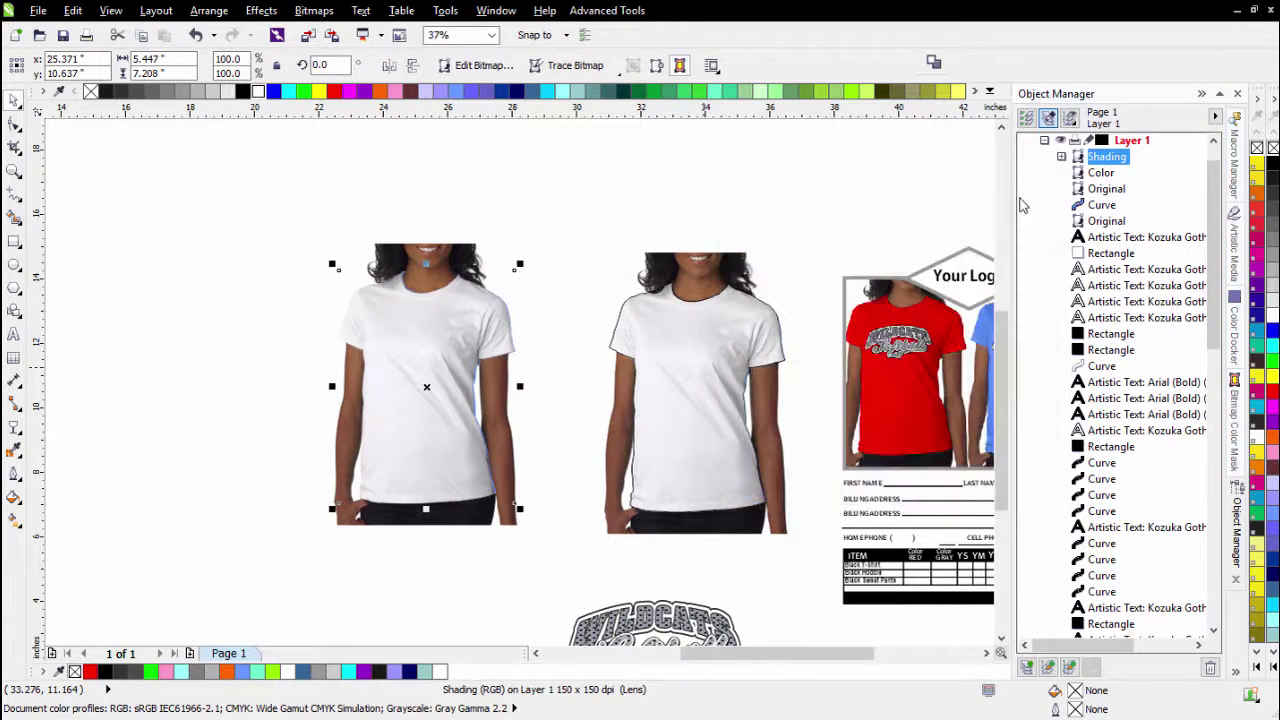
# Delete the Original and Color bitmaps, leaving the Shading lens over the shirt Curve
pyautogui.click(1105, 189)
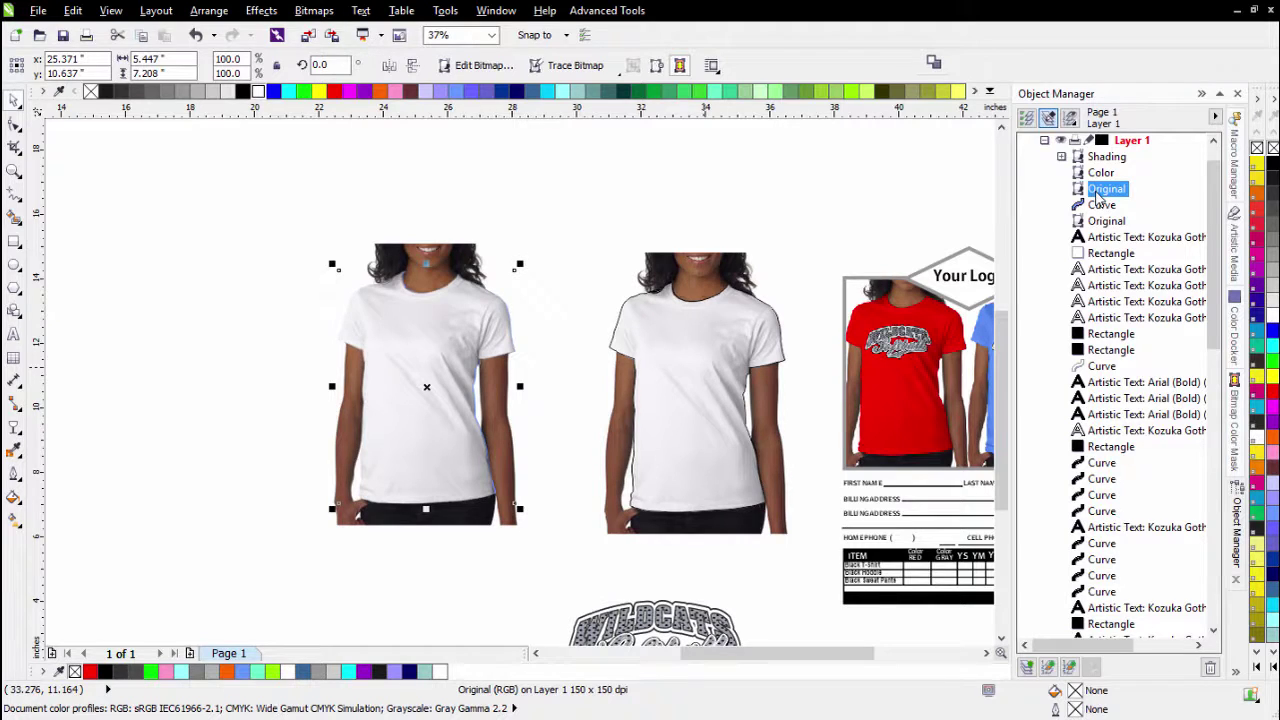
pyautogui.press('Delete')
pyautogui.click(1097, 174)
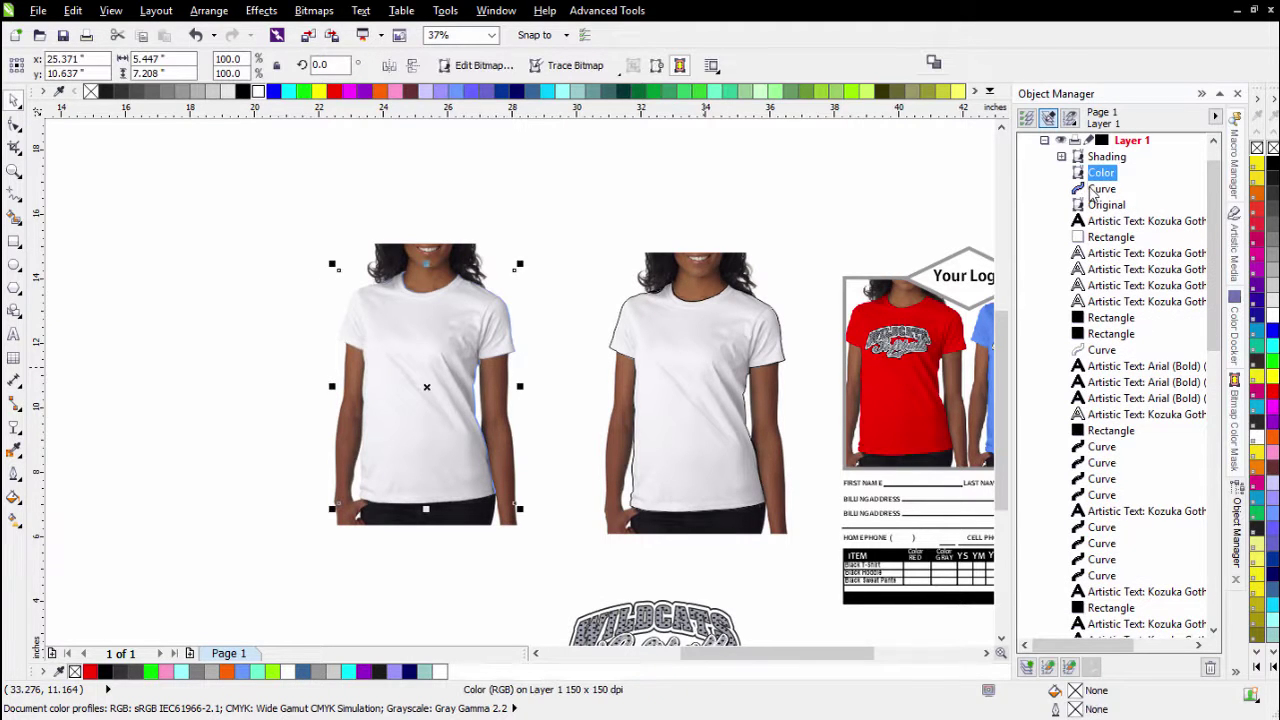
pyautogui.moveTo(425, 390); pyautogui.dragTo(282, 424)
pyautogui.press('Delete')
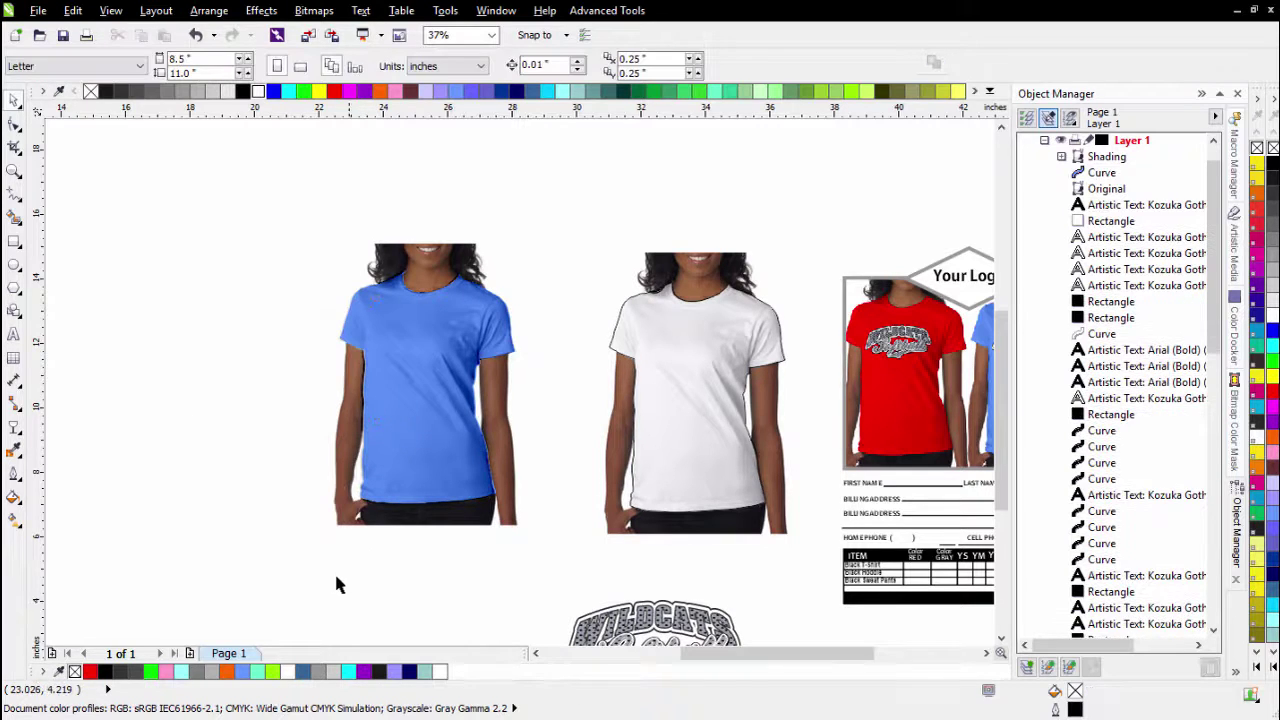
pyautogui.click(420, 404)
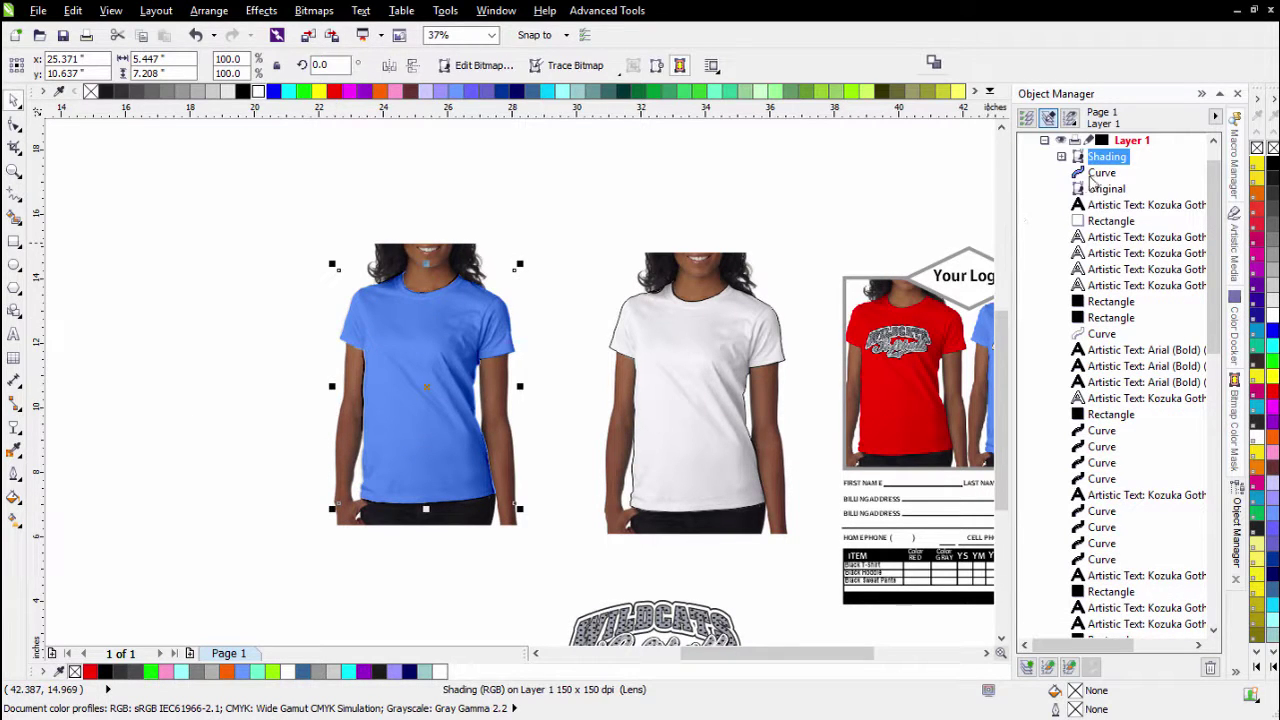
pyautogui.click(1101, 173)
pyautogui.scroll(2, 517, 376)
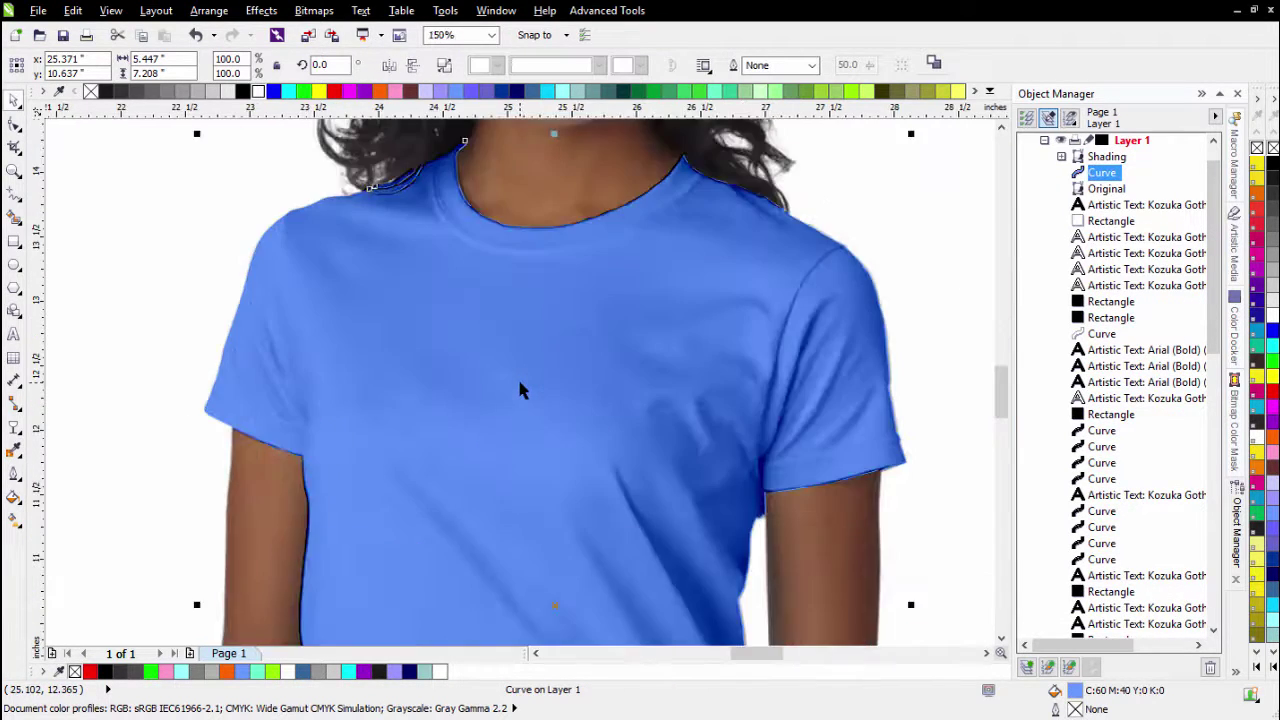
pyautogui.scroll(-3, 519, 389)
pyautogui.moveTo(517, 443)
pyautogui.mouseDown()
pyautogui.moveTo(394, 506)
pyautogui.moveTo(222, 530)
pyautogui.mouseUp()
pyautogui.hotkey('ctrl', 'z')
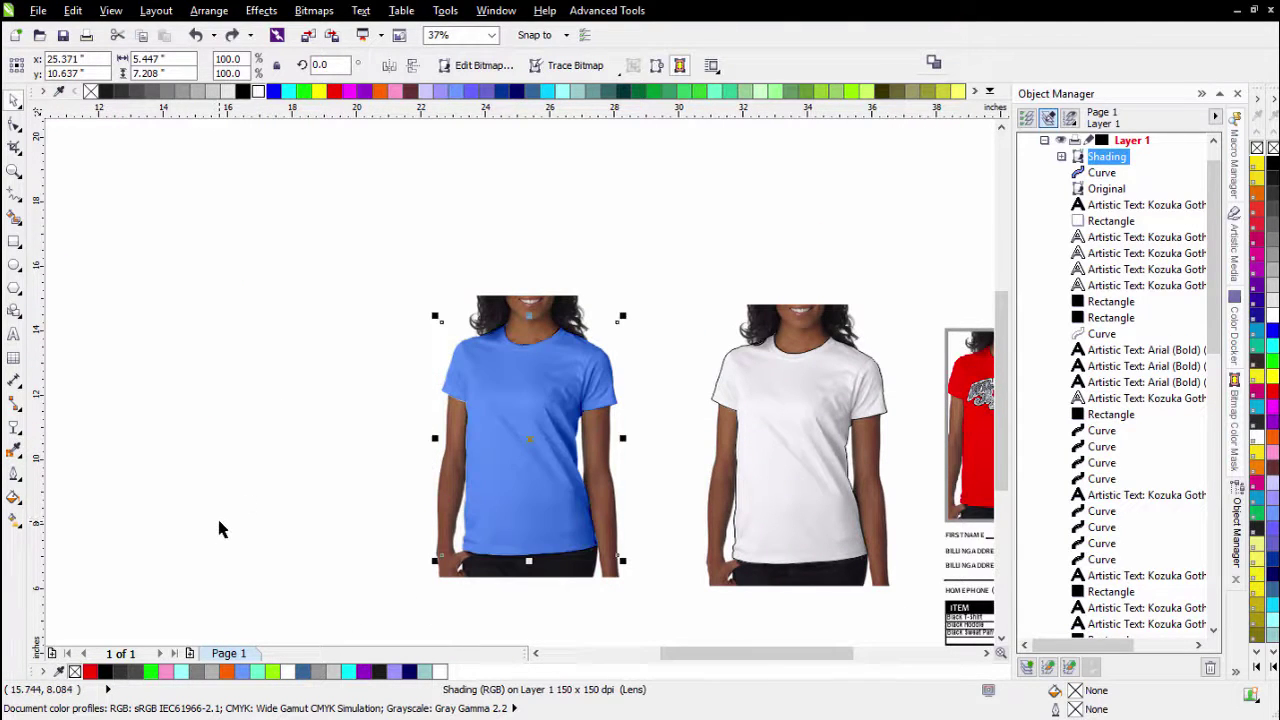
# Give the shirt Curve a C:0 M:0 Y:0 K:40 grey fill after trying red, then select Shading
pyautogui.click(1103, 178)
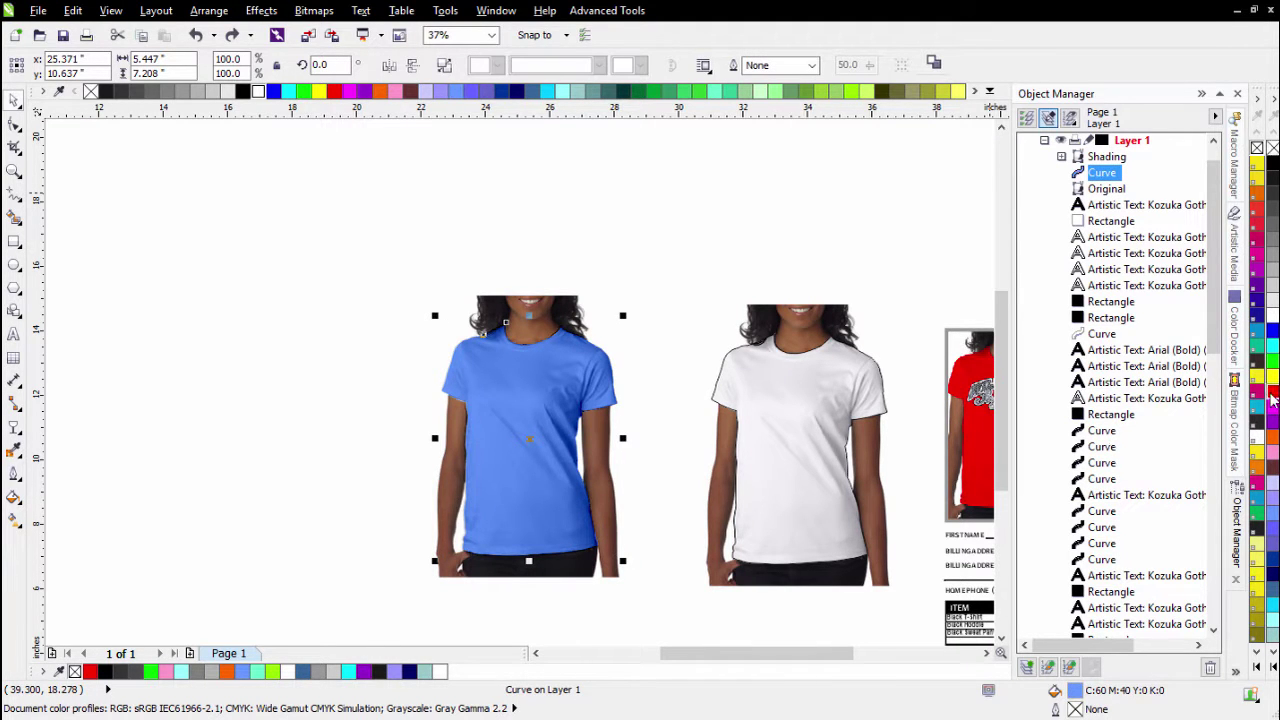
pyautogui.click(1272, 398)
pyautogui.click(1272, 304)
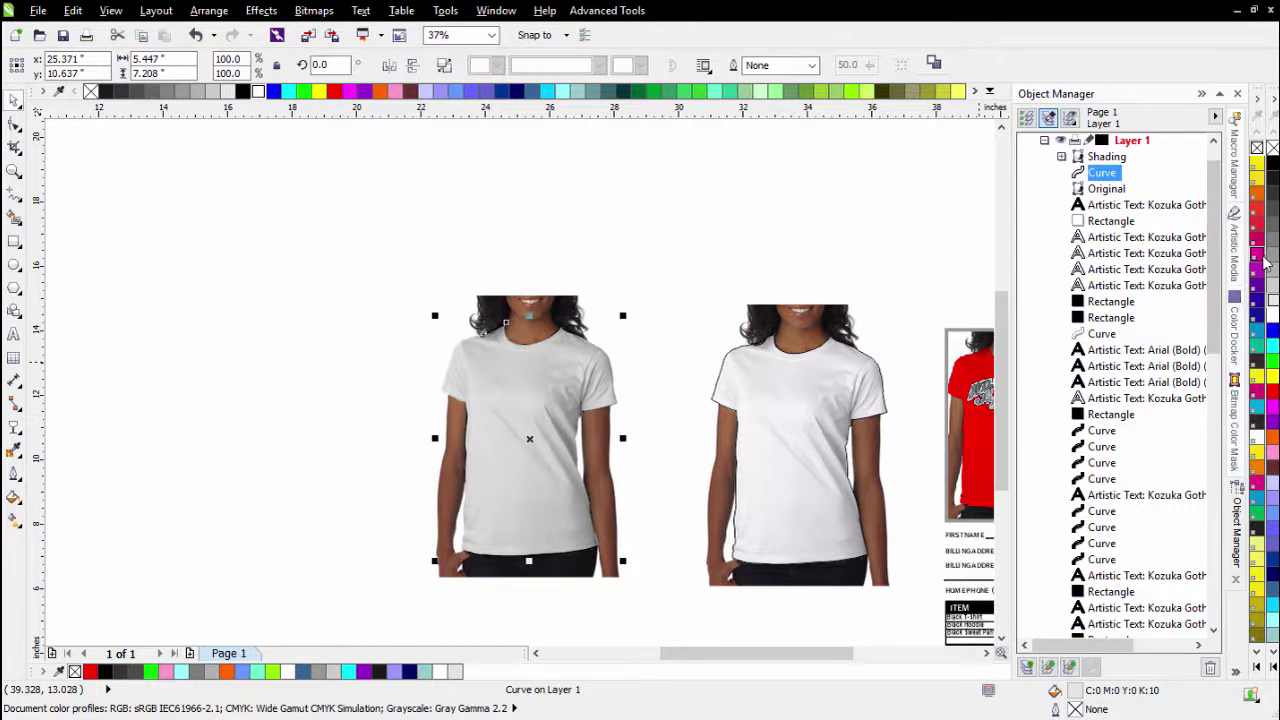
pyautogui.click(1274, 261)
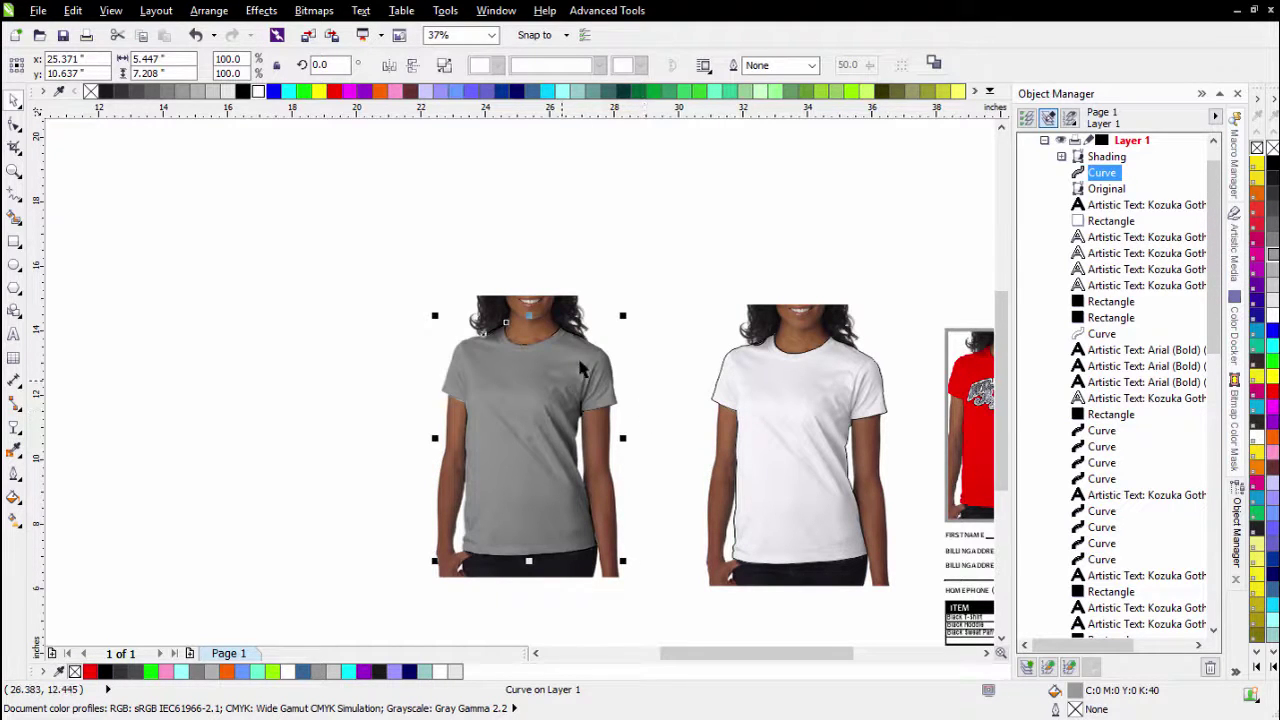
pyautogui.click(1106, 157)
pyautogui.click(518, 372)
pyautogui.scroll(2, 514, 374)
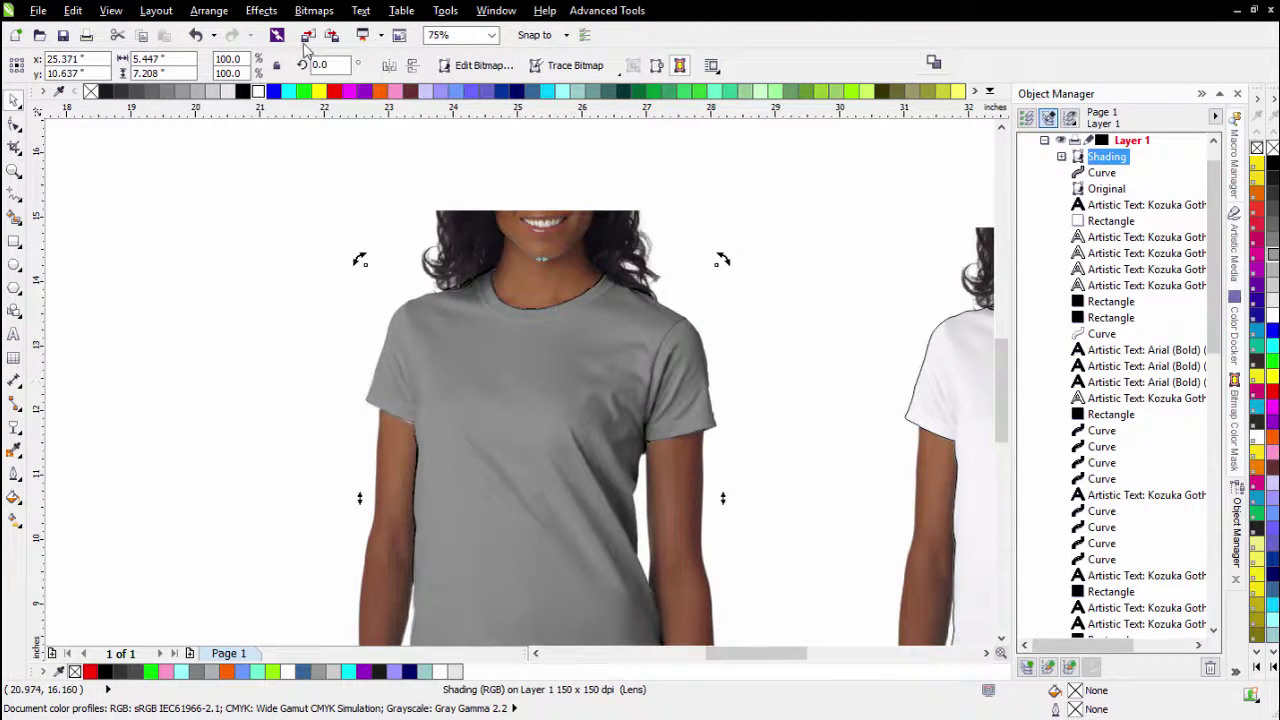
pyautogui.click(261, 10)
pyautogui.moveTo(272, 32)
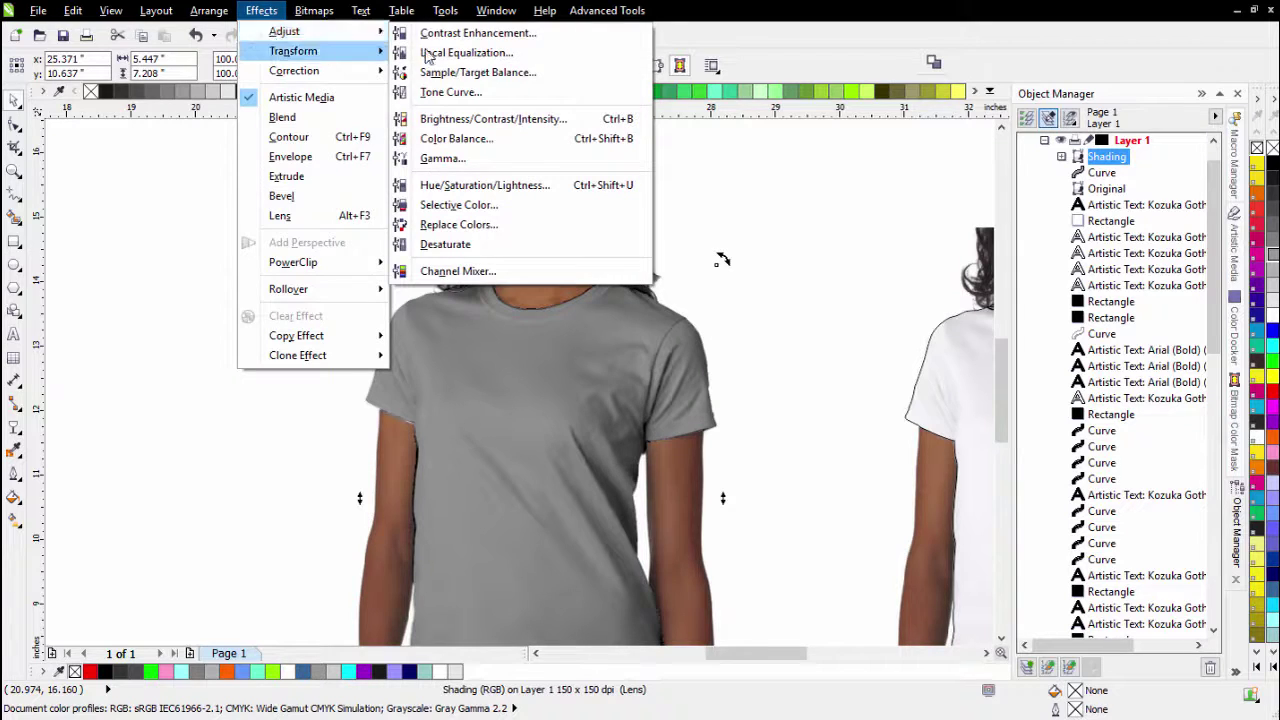
pyautogui.click(440, 91)
pyautogui.moveTo(606, 178); pyautogui.dragTo(829, 174)
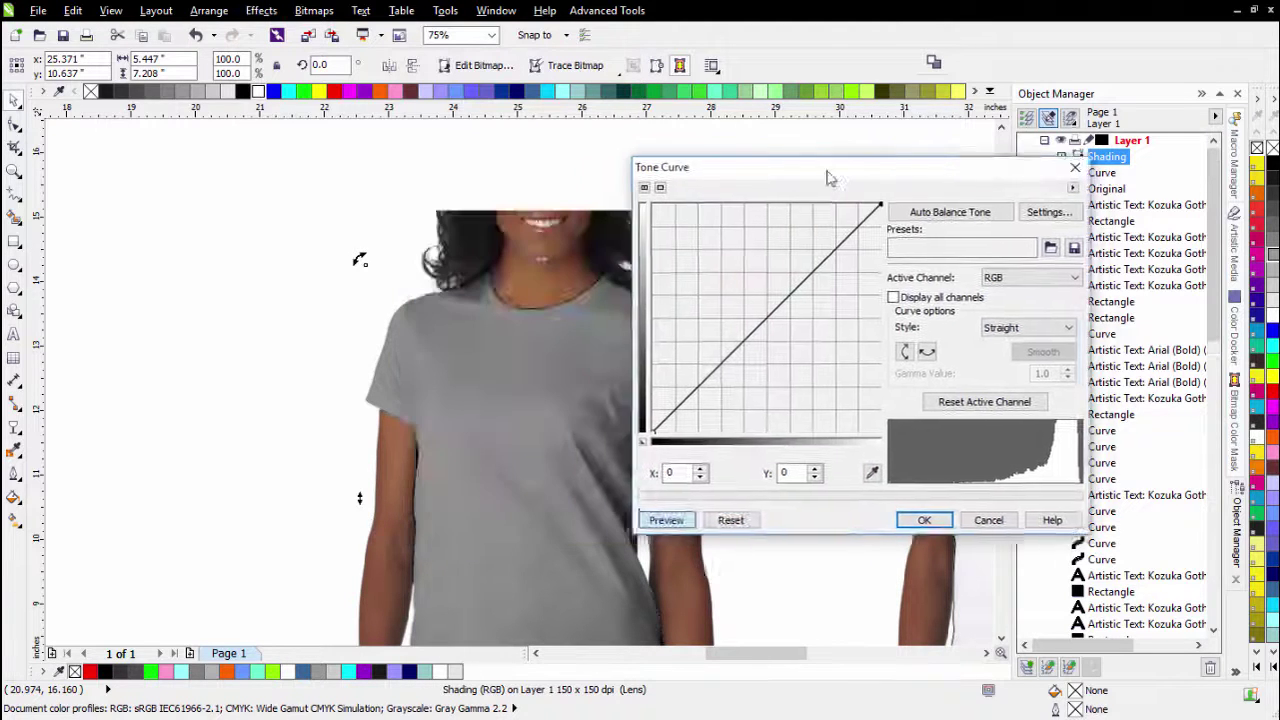
pyautogui.moveTo(773, 318); pyautogui.dragTo(784, 329)
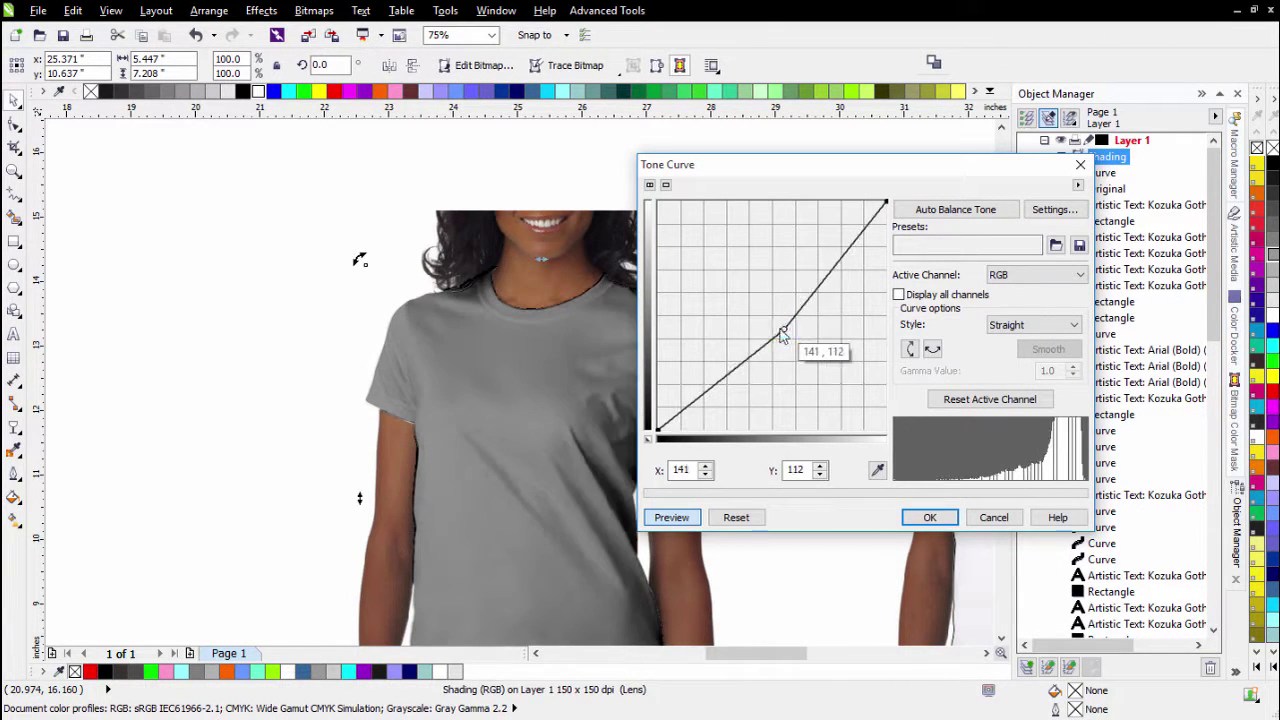
pyautogui.click(994, 517)
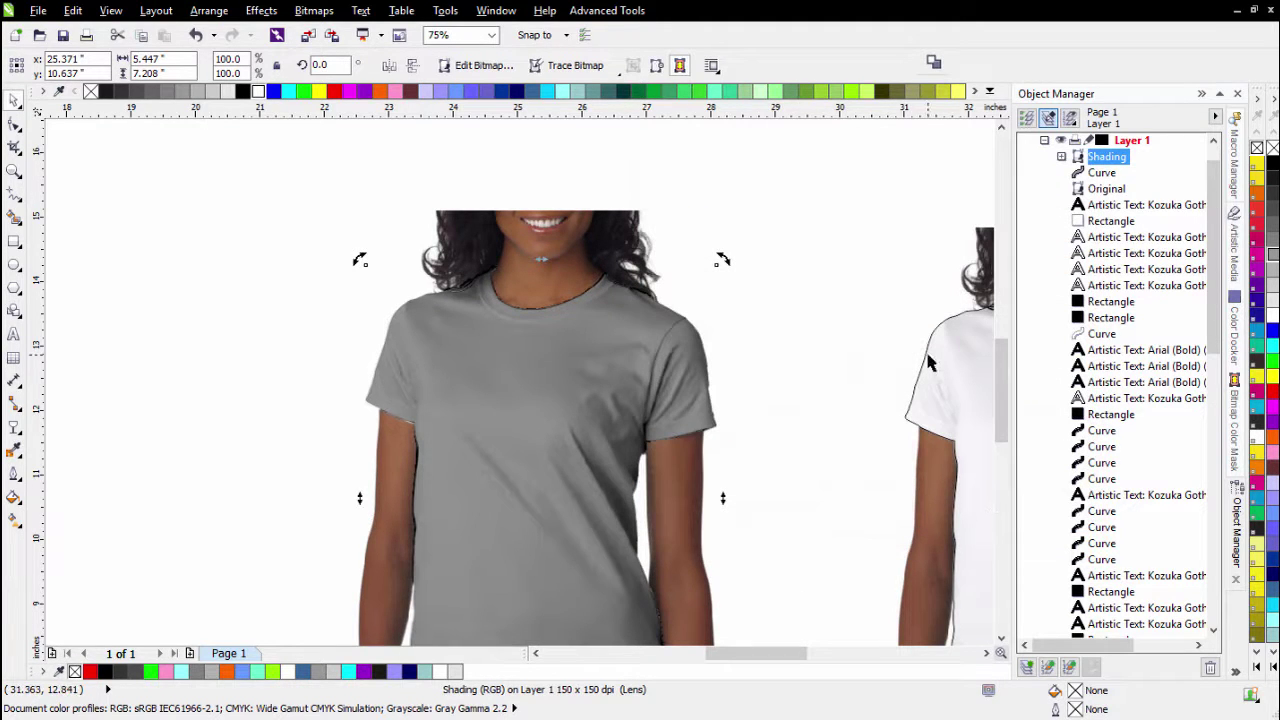
pyautogui.click(1102, 173)
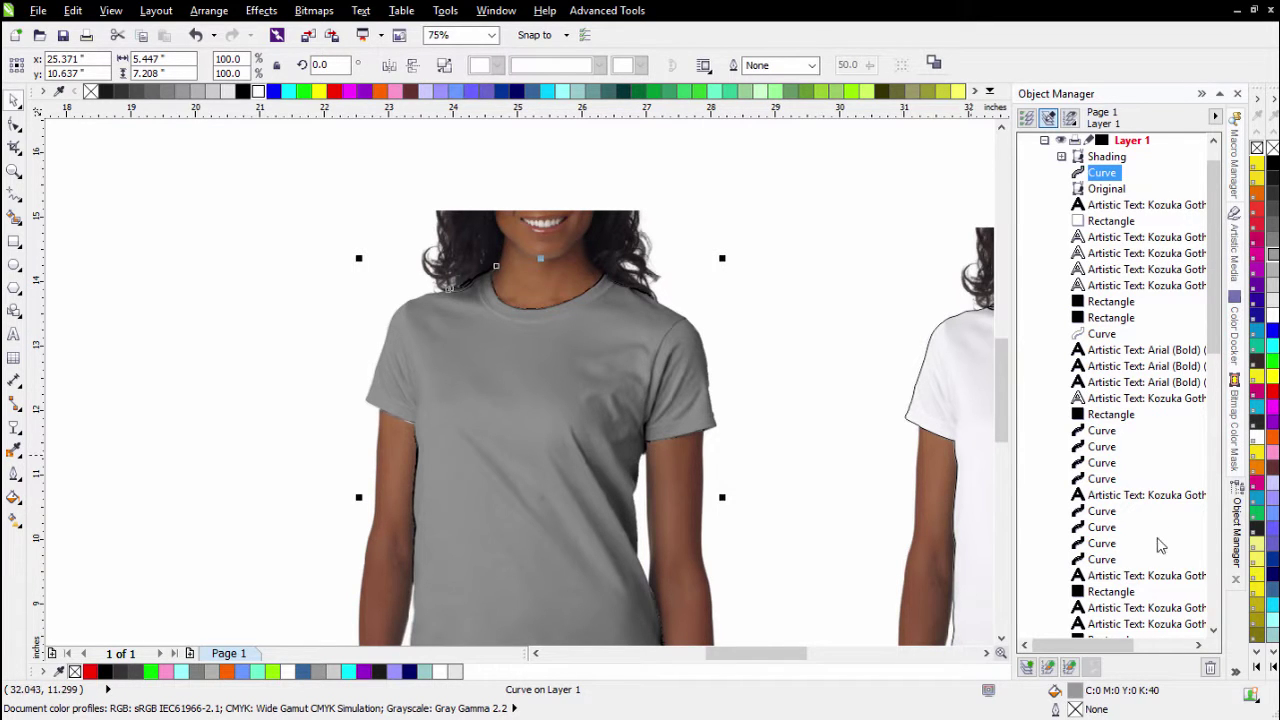
# Fill the shirt with the light grey 10% black swatch instead of dark blue
pyautogui.click(1272, 254)
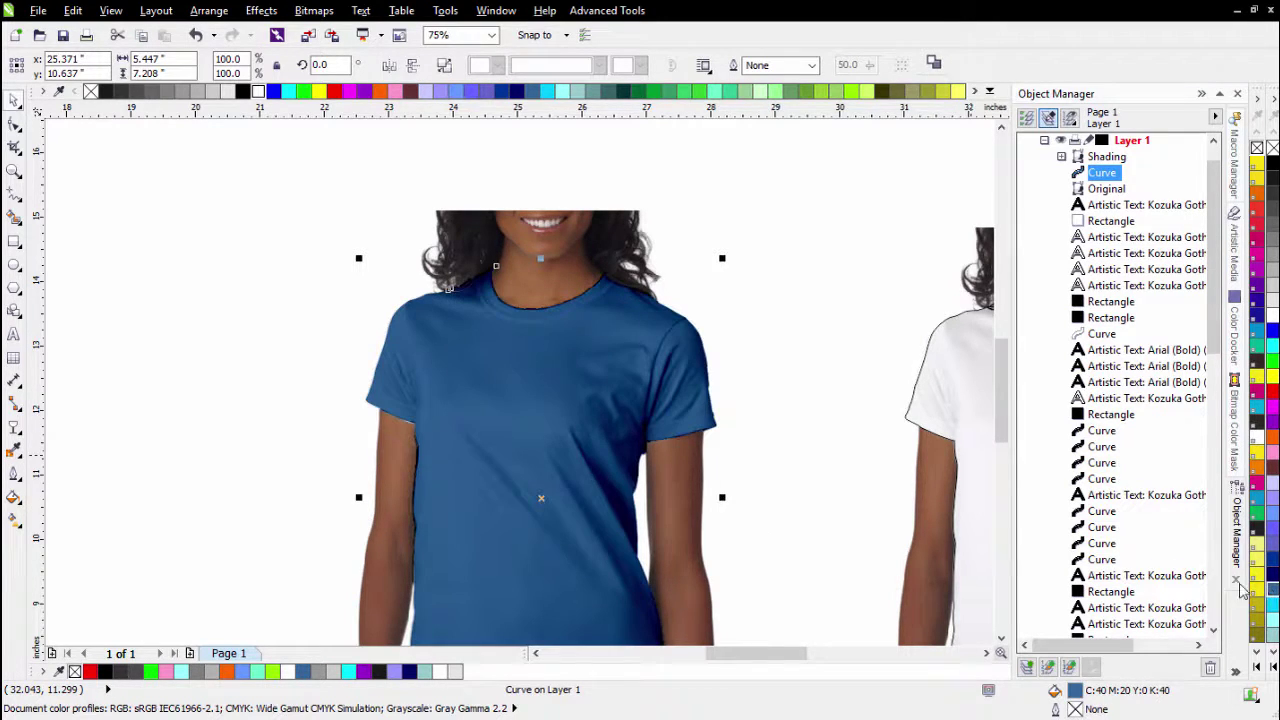
pyautogui.click(1272, 302)
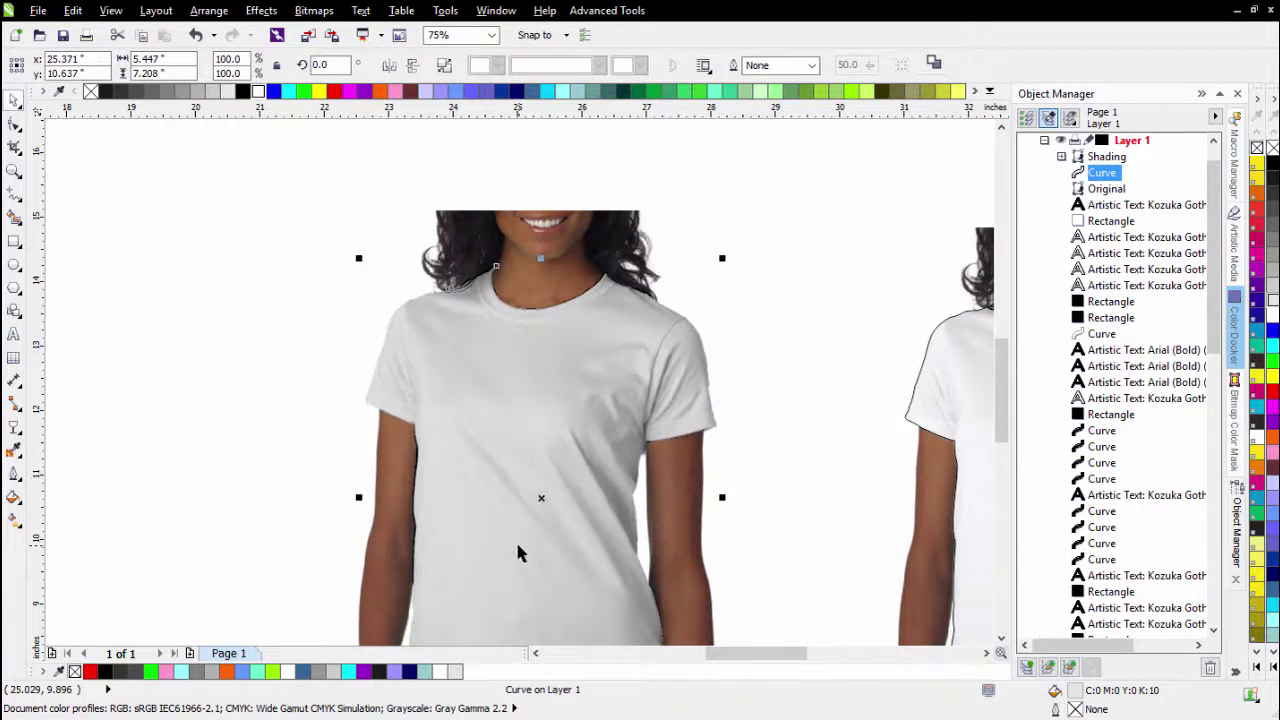
pyautogui.click(263, 10)
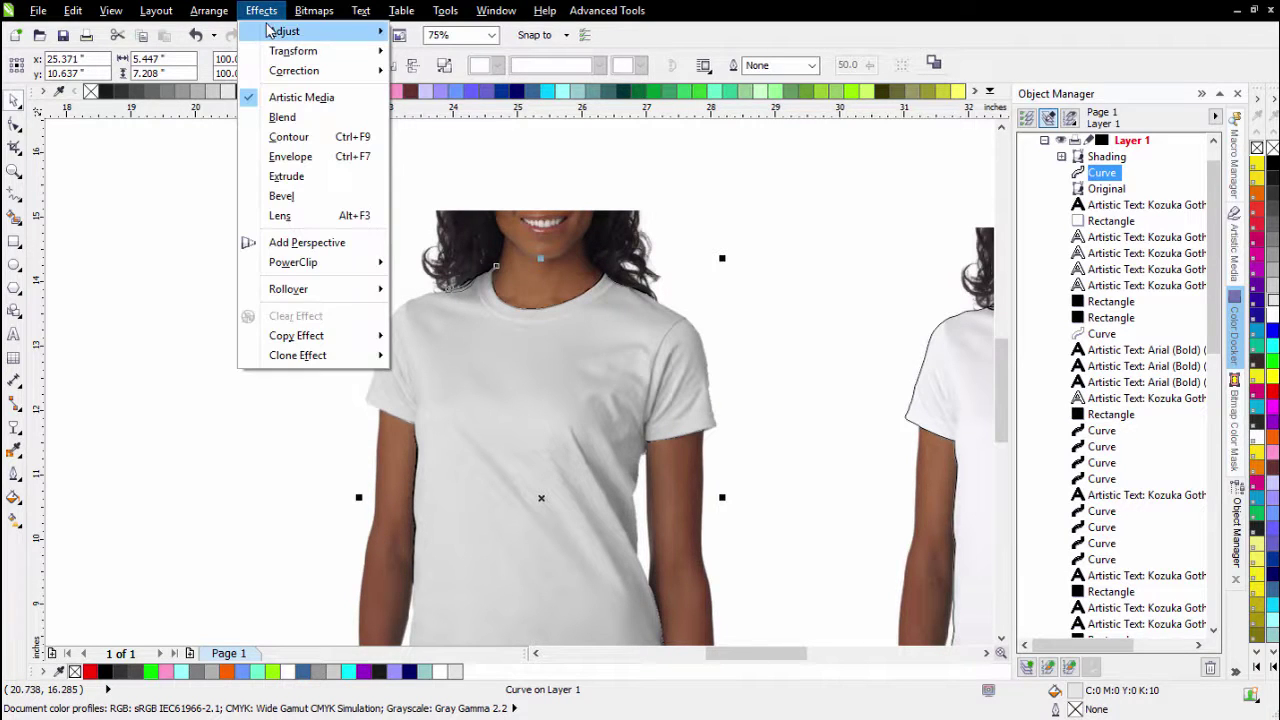
pyautogui.moveTo(278, 33)
pyautogui.click(1107, 157)
# Try a Tone Curve adjustment on the Shading layer, then cancel it
pyautogui.click(1107, 157)
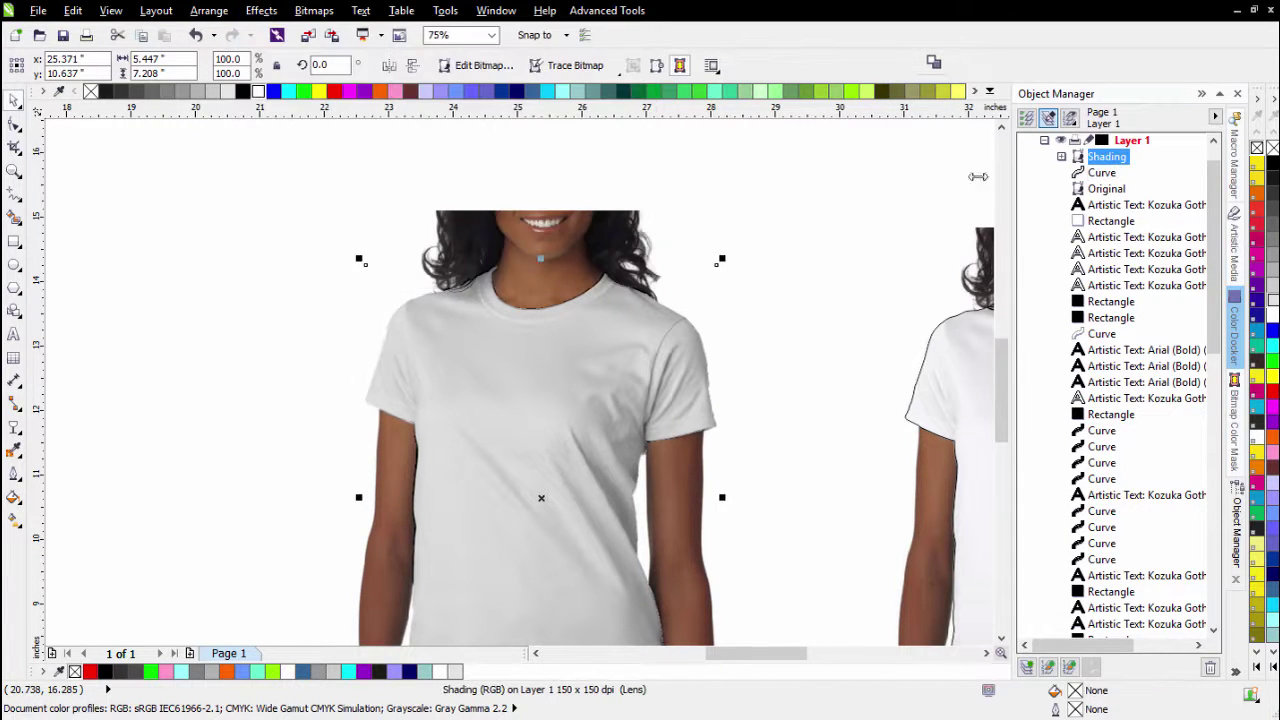
pyautogui.click(262, 14)
pyautogui.moveTo(275, 31)
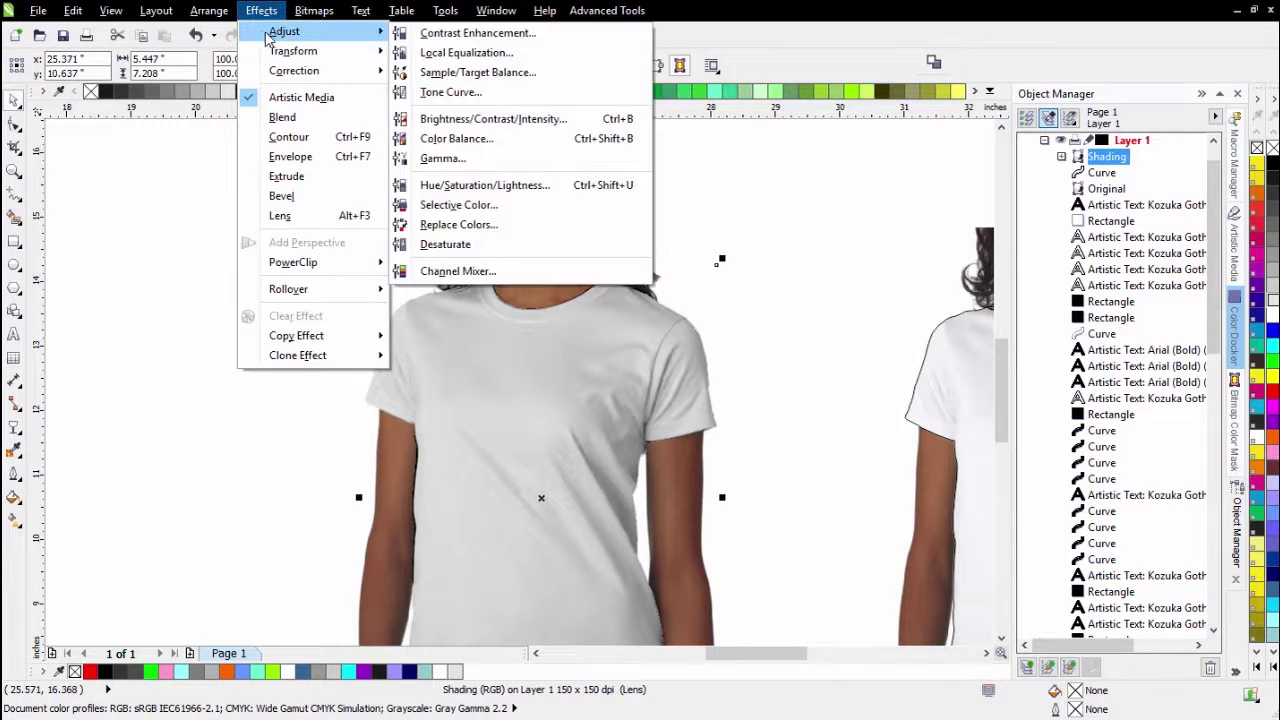
pyautogui.click(425, 91)
pyautogui.moveTo(597, 180); pyautogui.dragTo(867, 191)
pyautogui.moveTo(829, 336)
pyautogui.mouseDown()
pyautogui.moveTo(808, 309)
pyautogui.moveTo(815, 319)
pyautogui.mouseUp()
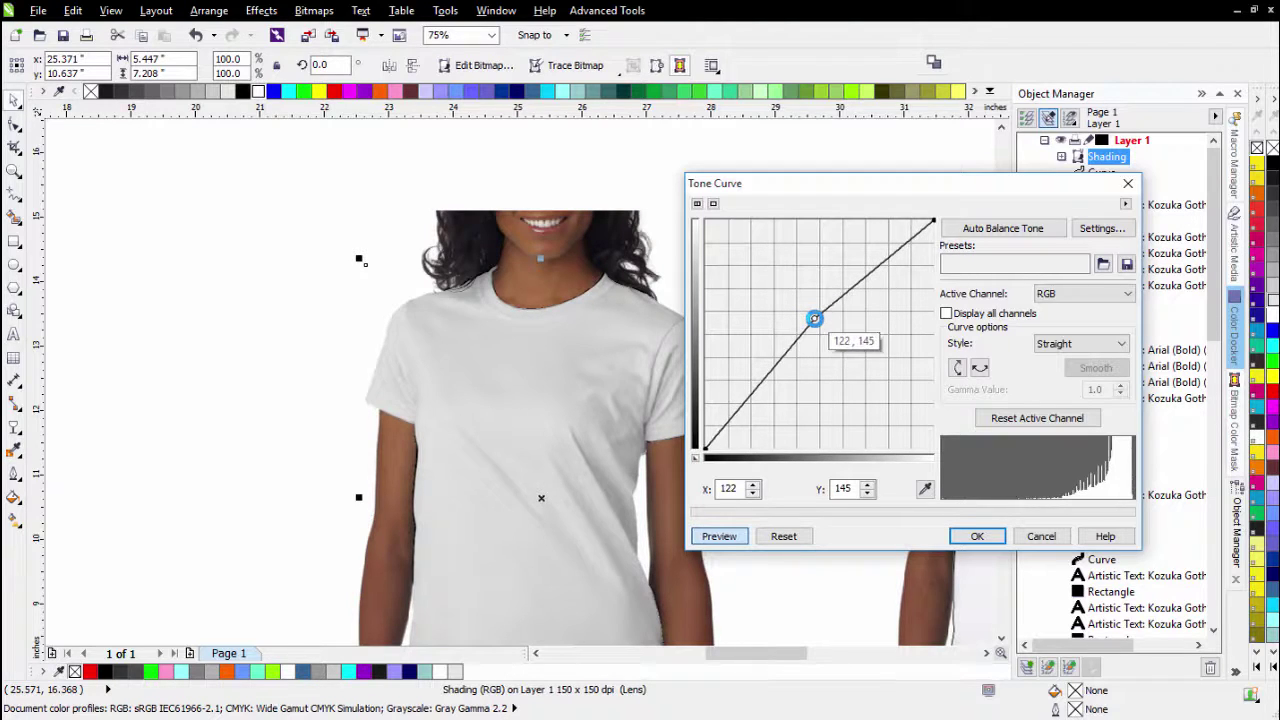
pyautogui.click(1044, 537)
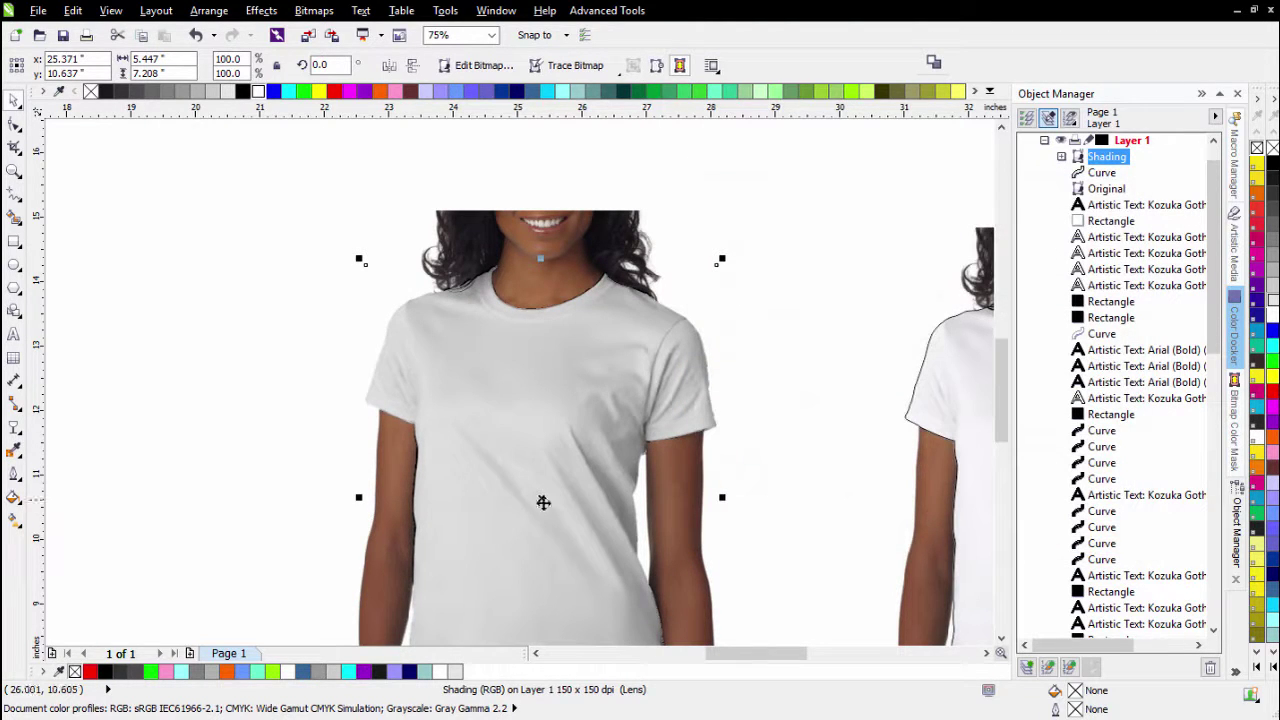
pyautogui.click(268, 11)
# Apply Contrast Enhancement to the shading, resetting it and raising the low input clipping
pyautogui.moveTo(286, 31)
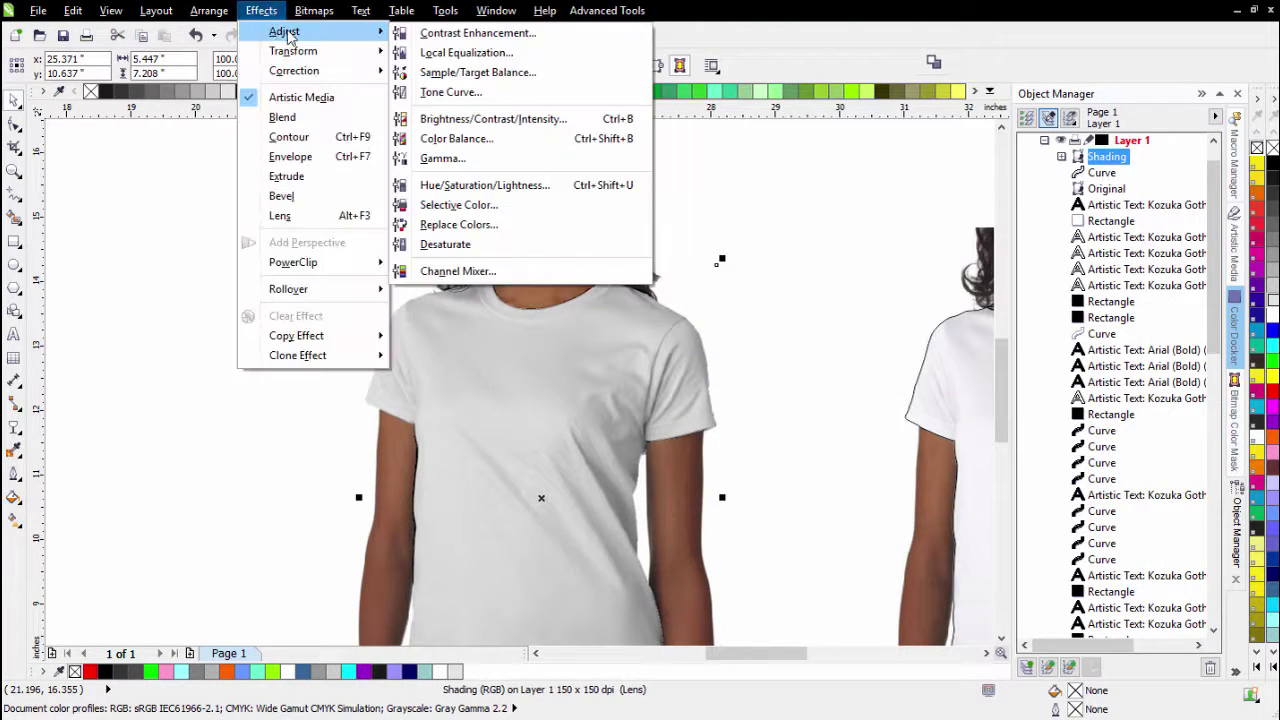
pyautogui.click(436, 31)
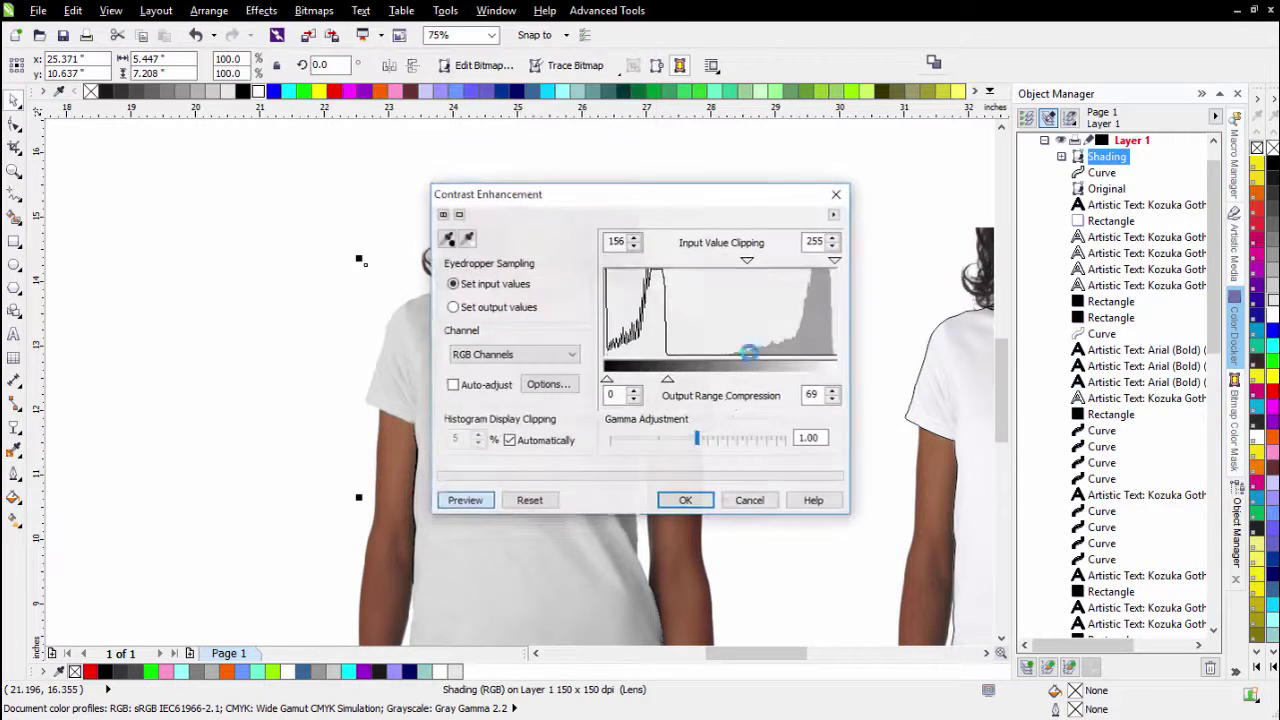
pyautogui.click(528, 501)
pyautogui.moveTo(600, 205); pyautogui.dragTo(874, 207)
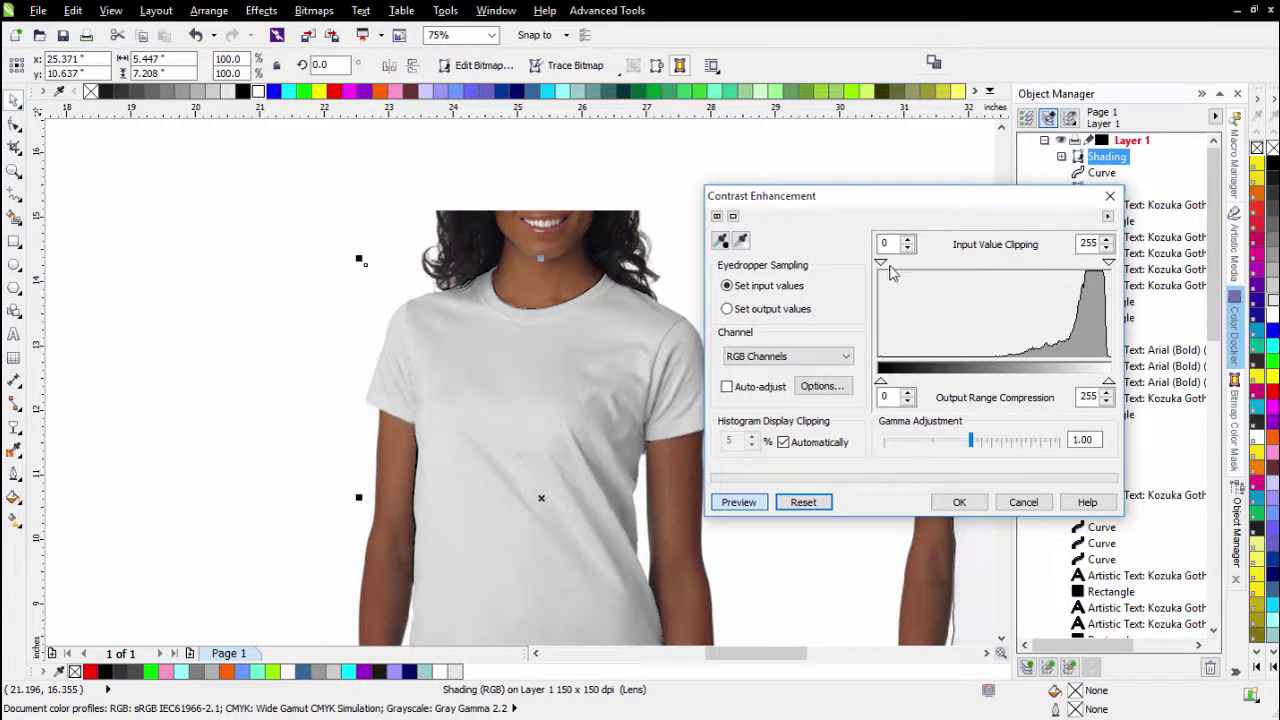
pyautogui.moveTo(881, 266)
pyautogui.mouseDown()
pyautogui.moveTo(925, 264)
pyautogui.moveTo(880, 262)
pyautogui.mouseUp()
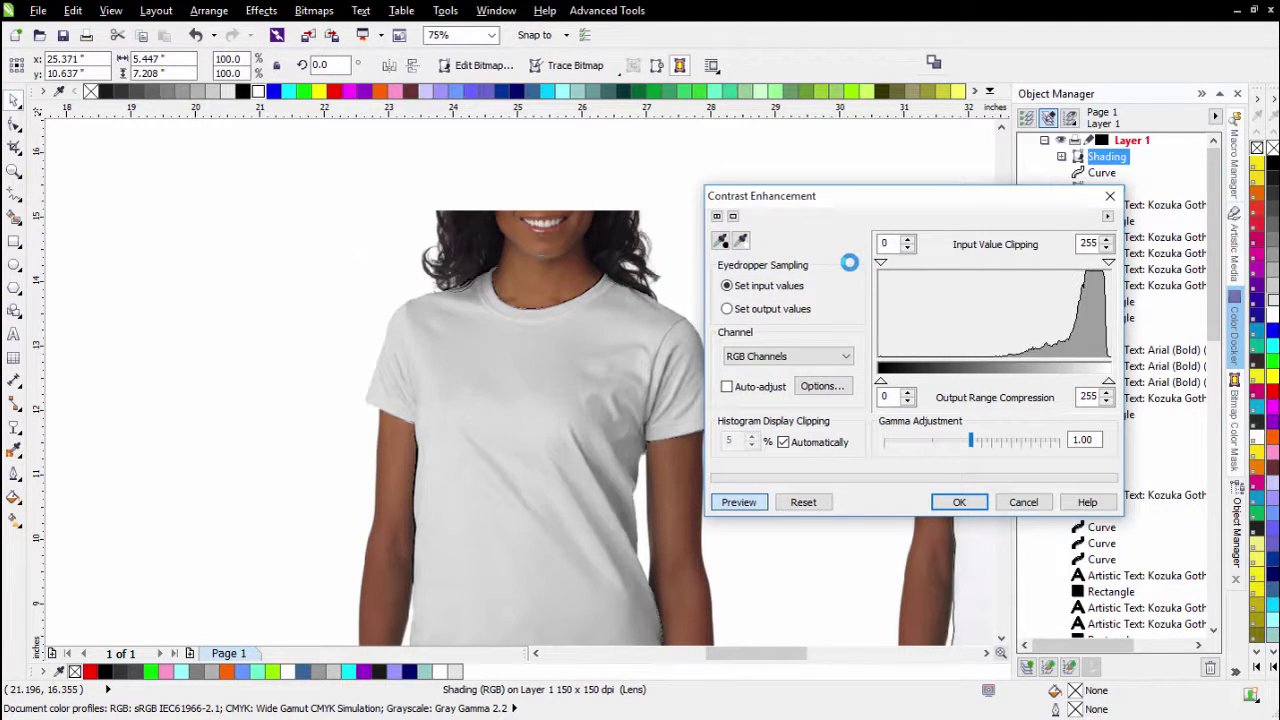
pyautogui.click(1036, 510)
# Move the whole shirt mock-up to the right of the order forms
pyautogui.scroll(-1, 495, 350)
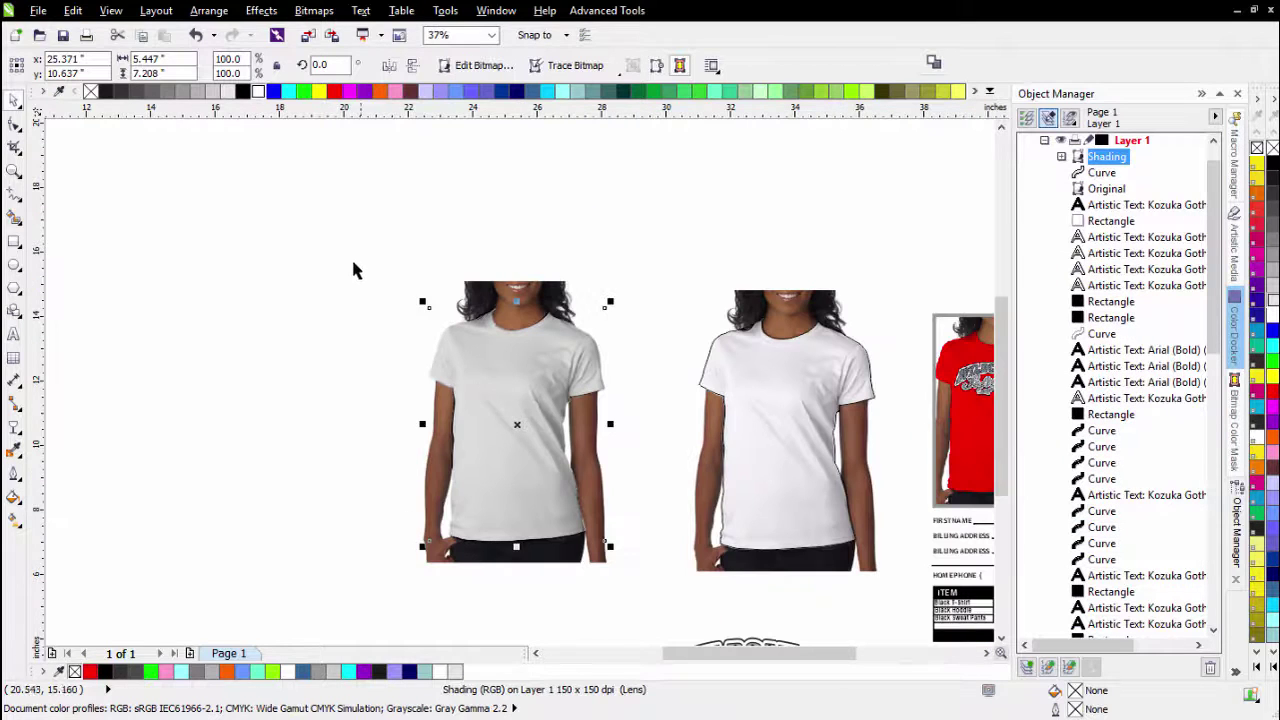
pyautogui.moveTo(628, 584); pyautogui.dragTo(350, 258)
pyautogui.scroll(-2, 495, 352)
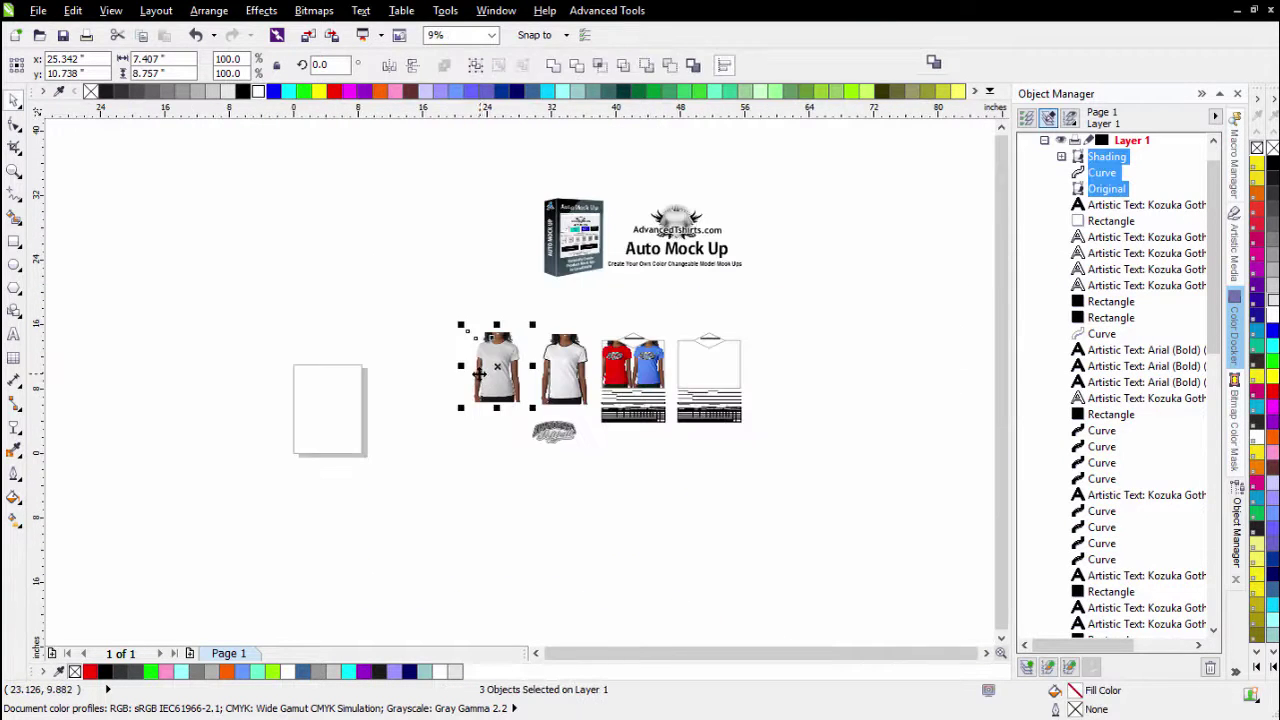
pyautogui.moveTo(797, 366); pyautogui.dragTo(795, 366)
pyautogui.scroll(1, 700, 370)
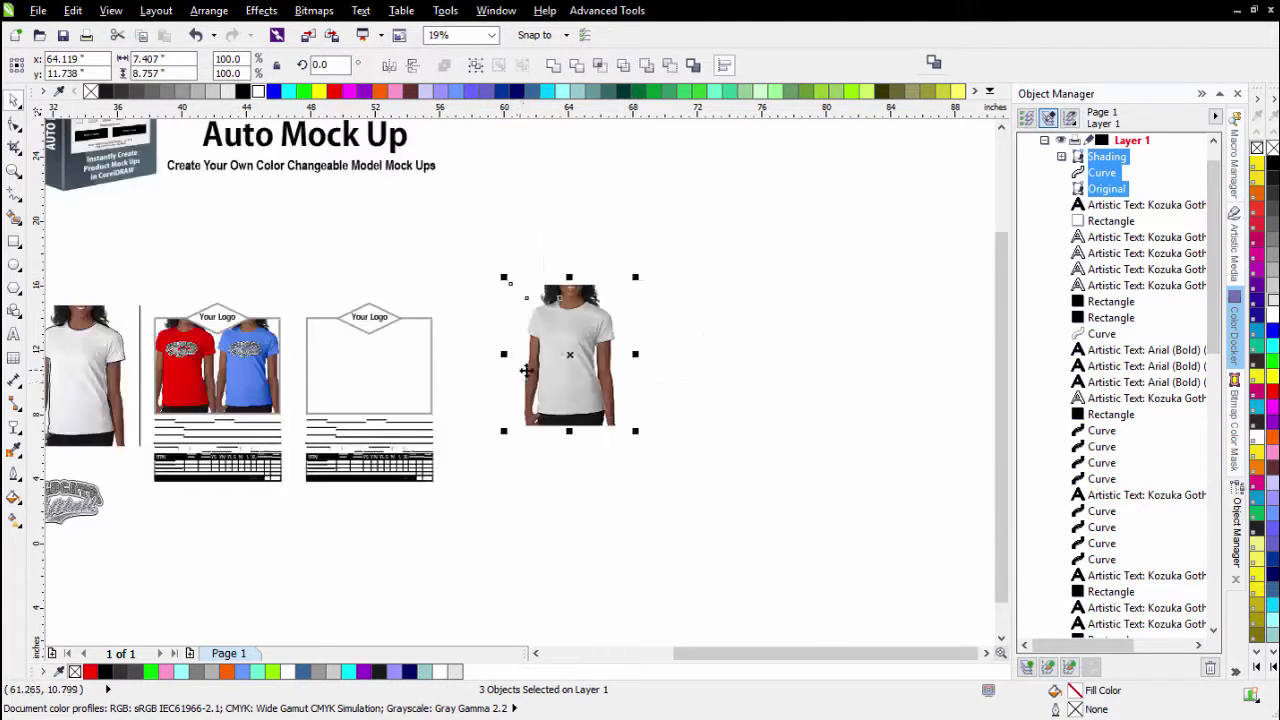
pyautogui.scroll(1, 517, 380)
pyautogui.click(460, 415)
# Drag the Wildcats Softball logo onto the right-hand shirt
pyautogui.scroll(-1, 485, 395)
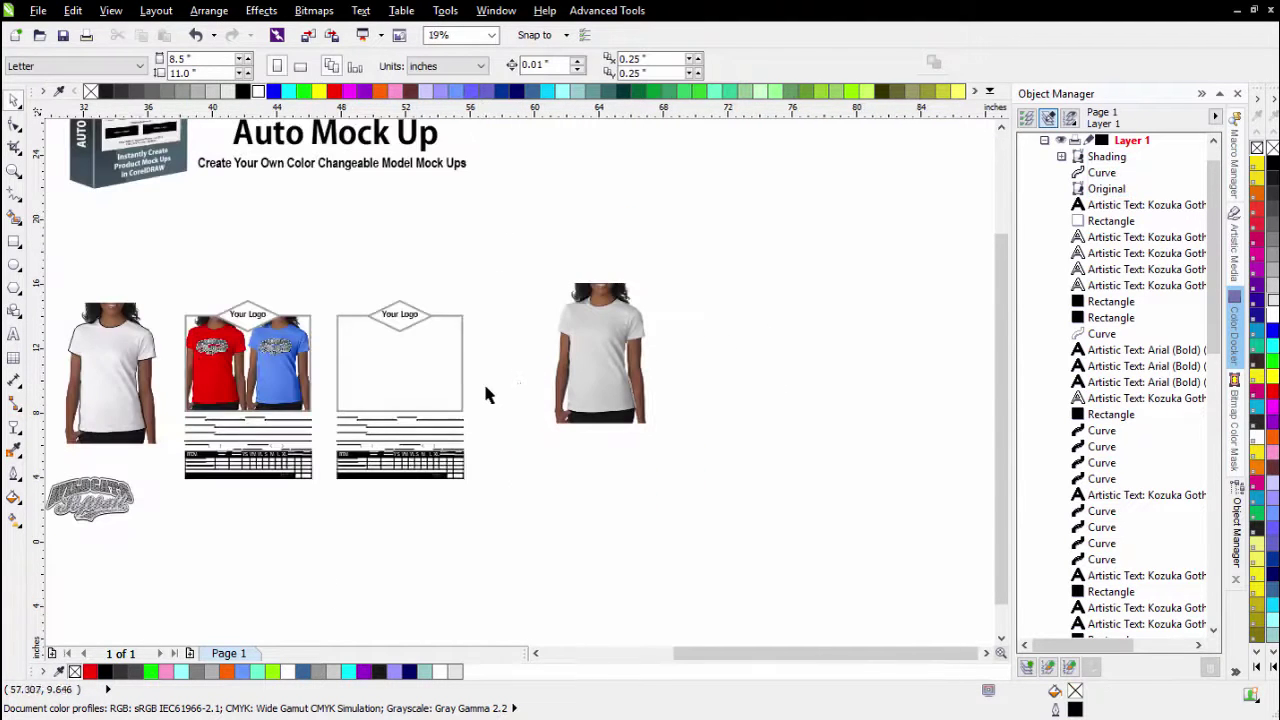
pyautogui.click(46, 482)
pyautogui.moveTo(165, 497); pyautogui.dragTo(532, 374)
# Layer the logo below Shading, scale it down slightly, and copy the shirt to its right
pyautogui.scroll(1, 670, 338)
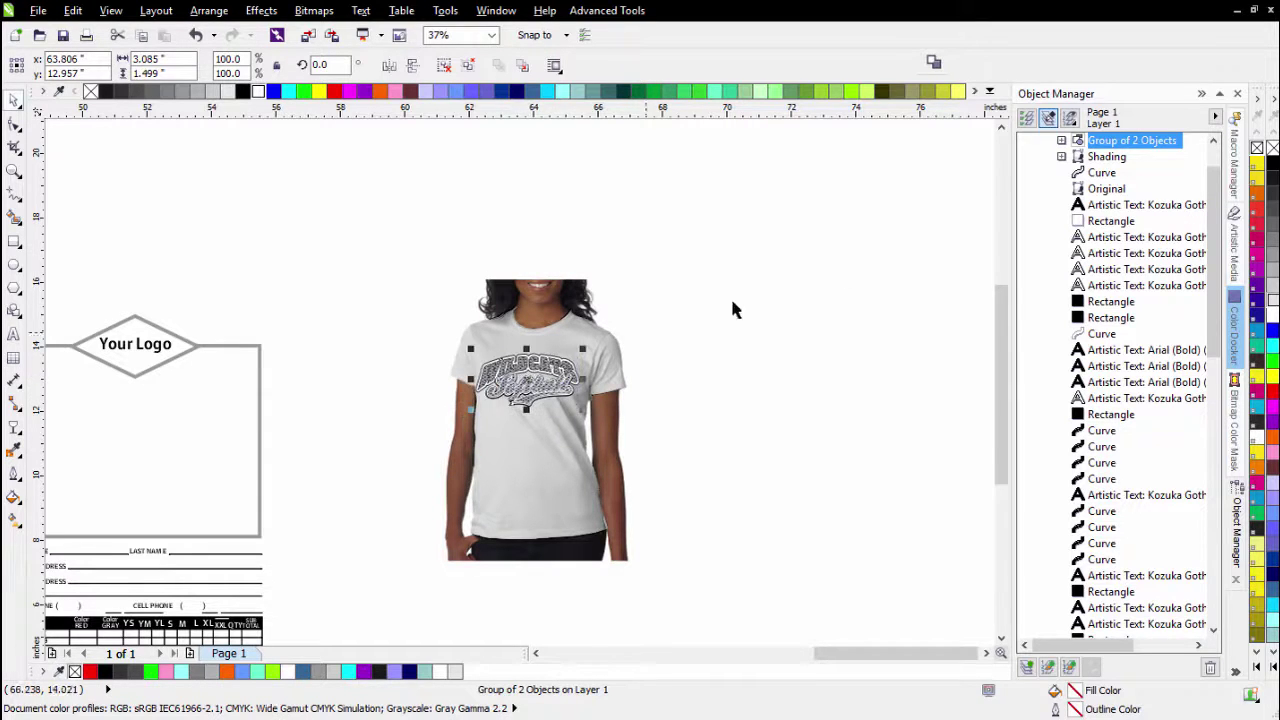
pyautogui.moveTo(1120, 147); pyautogui.dragTo(1130, 172)
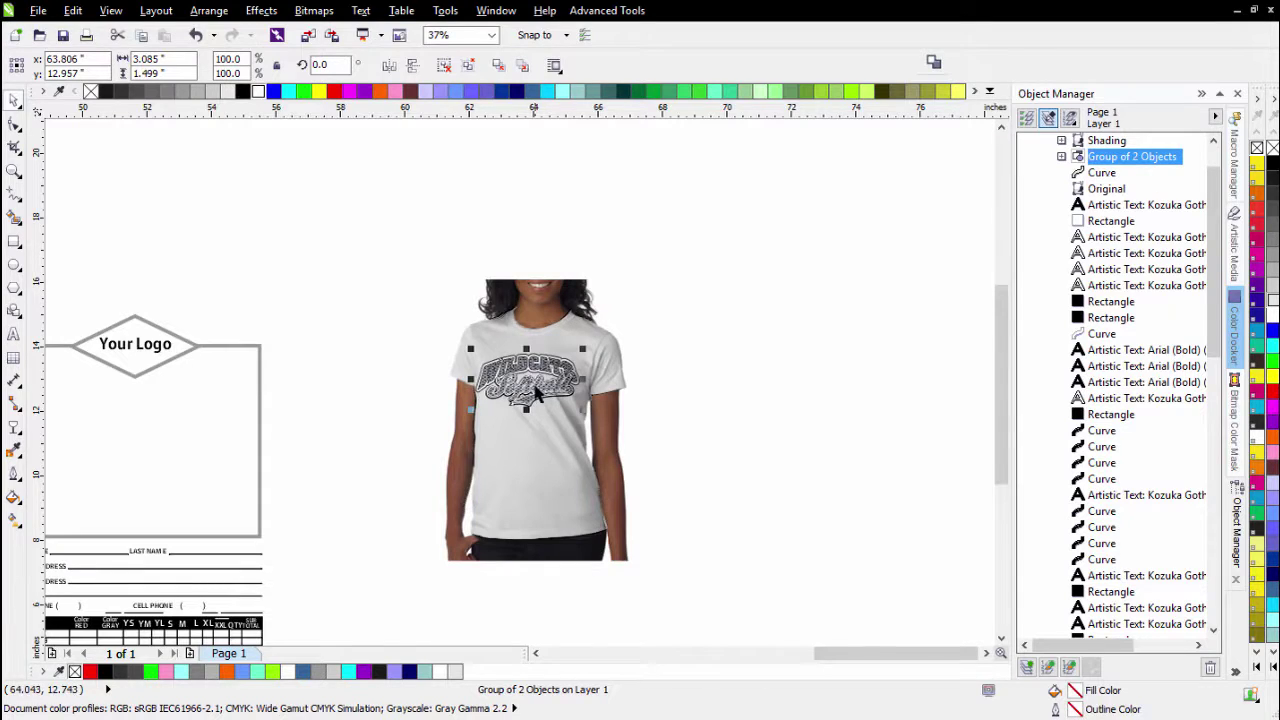
pyautogui.scroll(2, 535, 392)
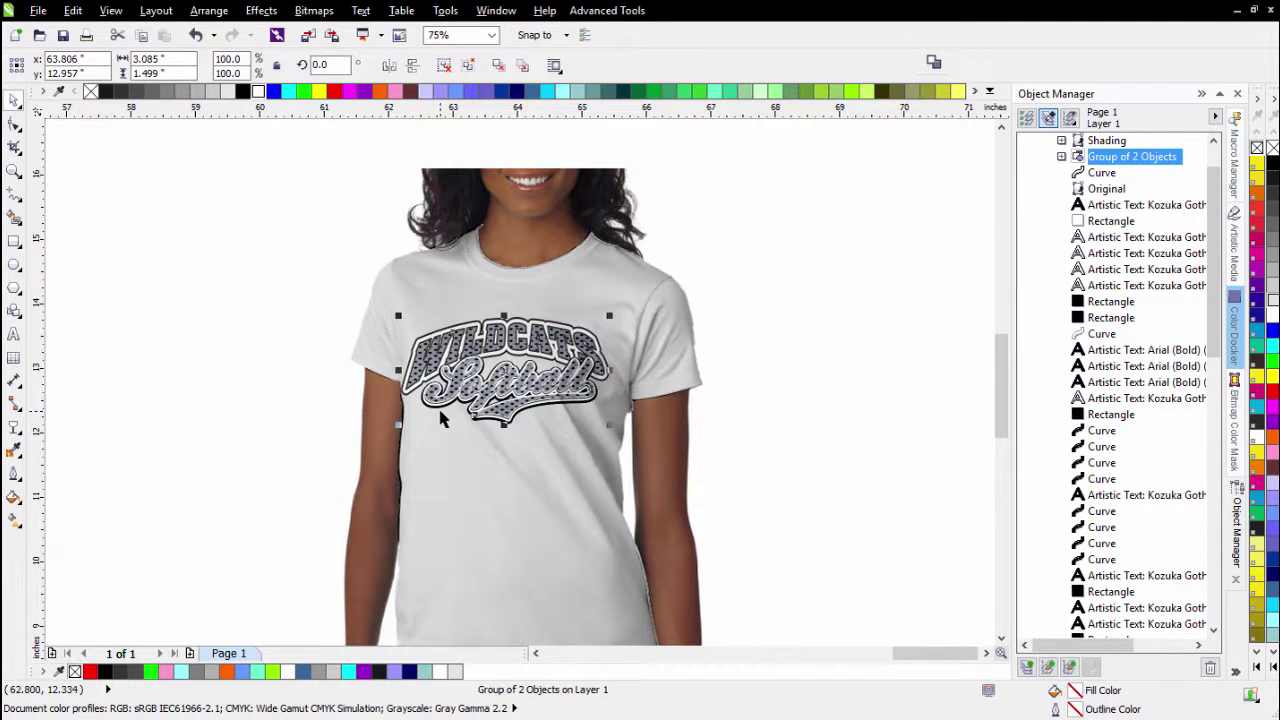
pyautogui.scroll(-2, 443, 418)
pyautogui.moveTo(496, 393); pyautogui.dragTo(502, 389)
pyautogui.moveTo(437, 229); pyautogui.dragTo(734, 586)
pyautogui.moveTo(709, 489); pyautogui.dragTo(793, 538)
# Fill the copied shirt red and the original dark blue, then select all blue-shirt pieces
pyautogui.click(1101, 173)
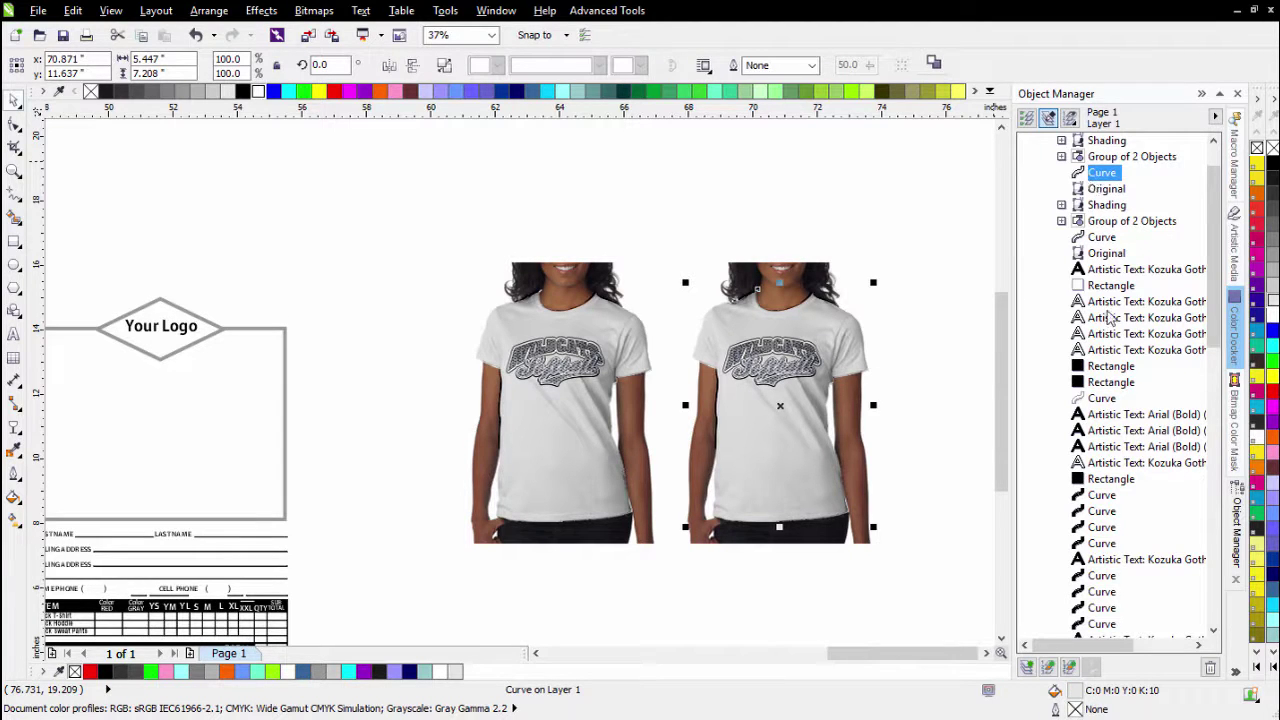
pyautogui.click(1272, 397)
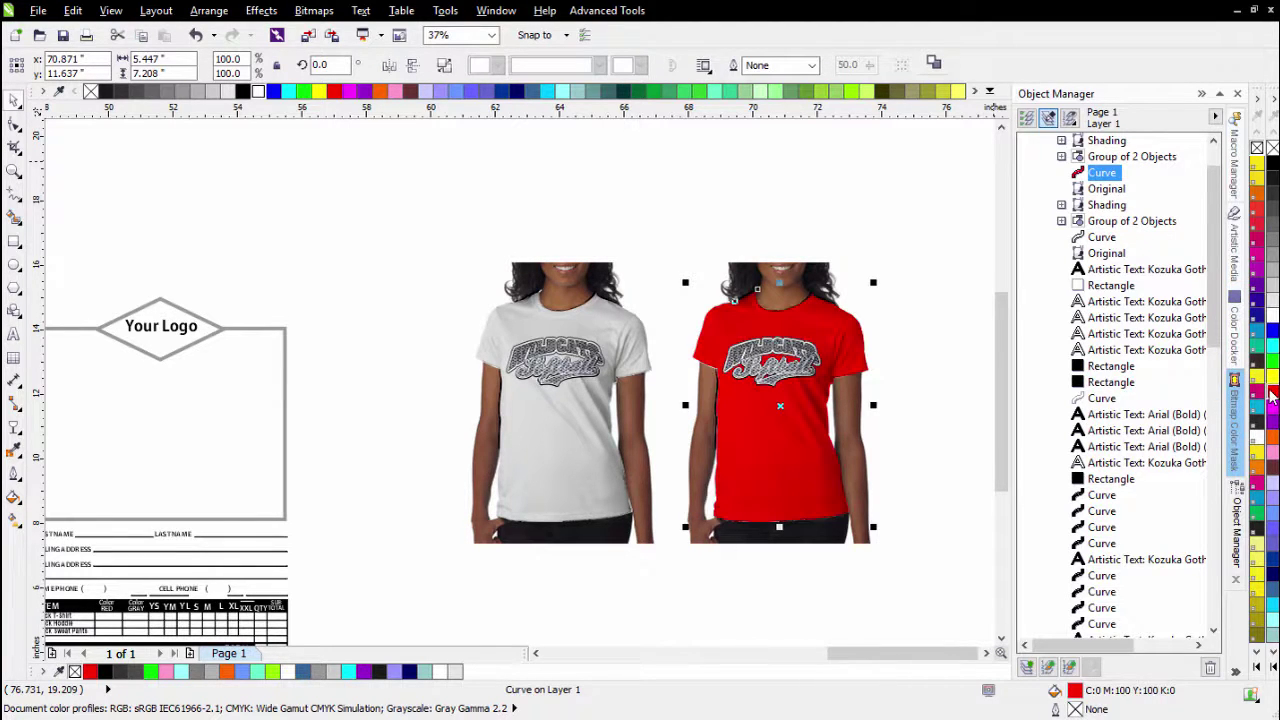
pyautogui.click(1103, 238)
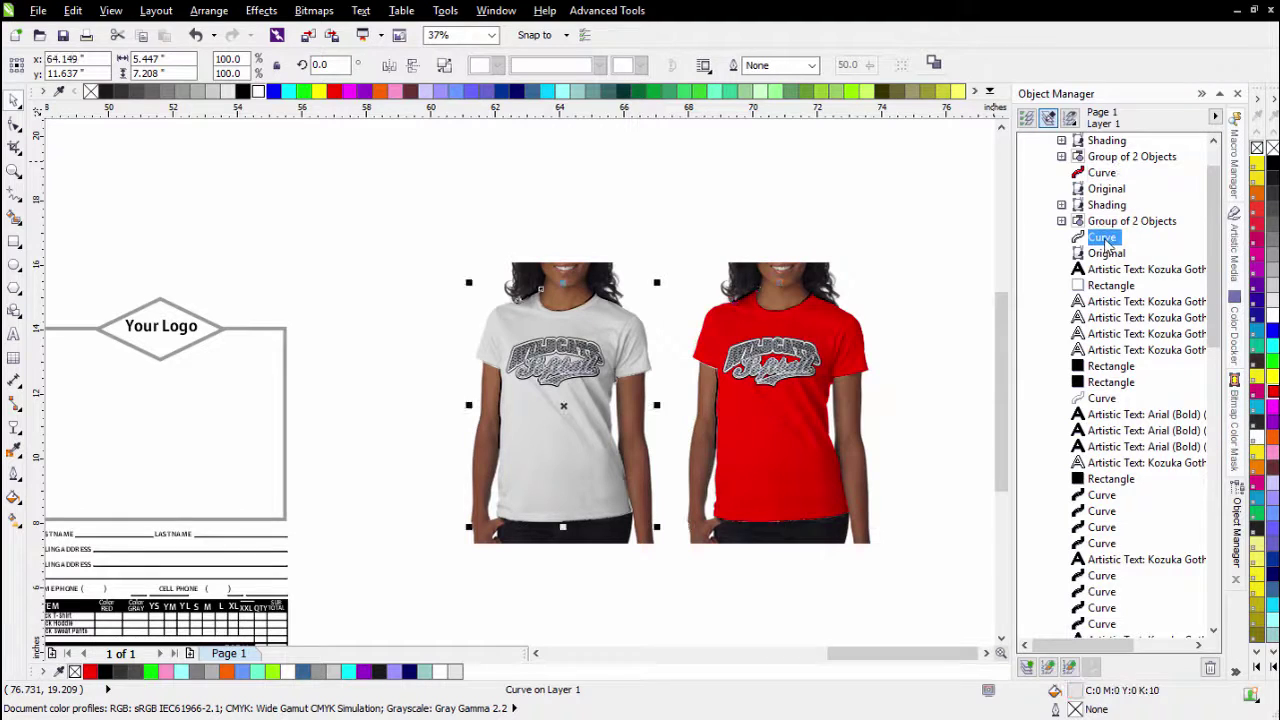
pyautogui.click(1272, 590)
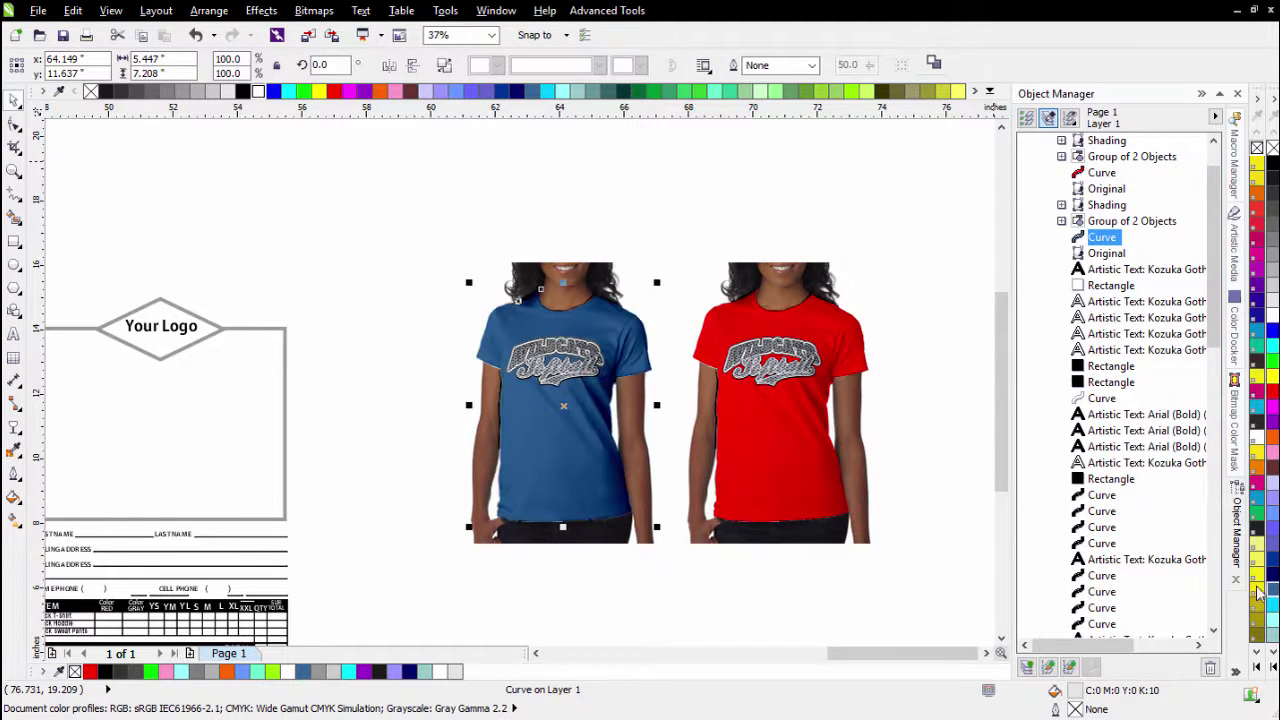
pyautogui.click(449, 250)
pyautogui.moveTo(425, 186); pyautogui.dragTo(706, 598)
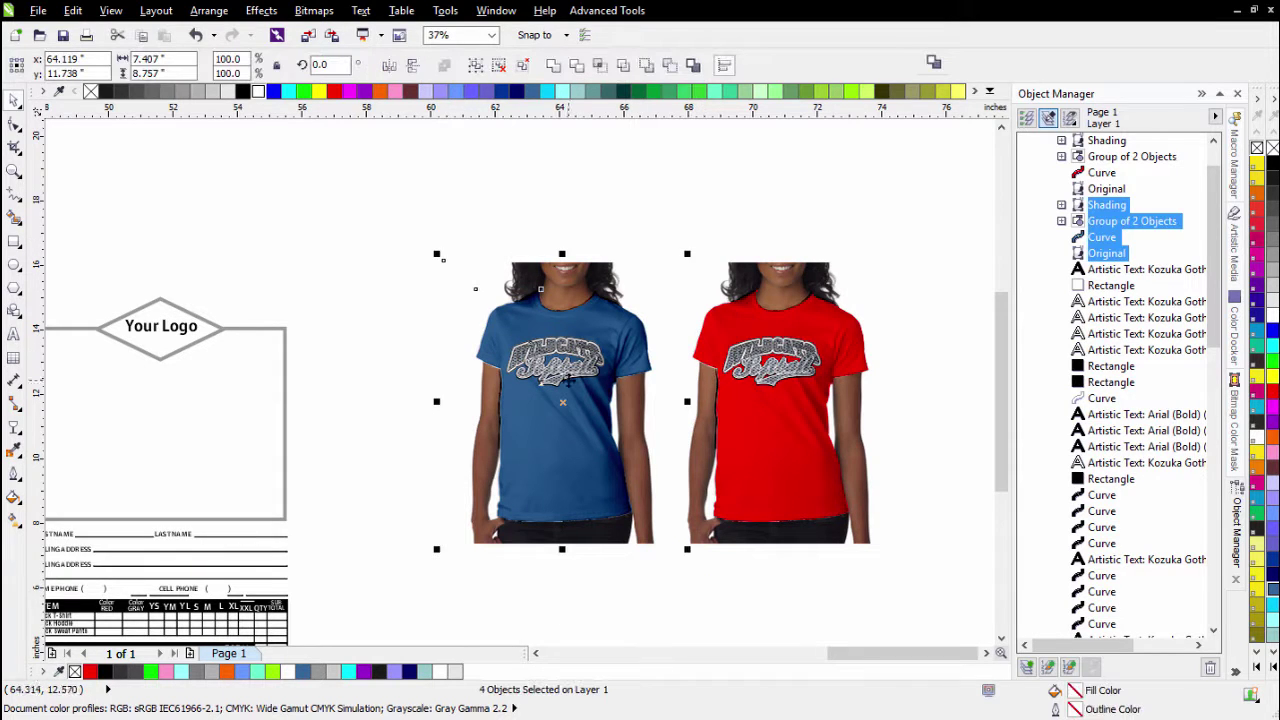
# Convert the blue shirt into a 300 dpi RGB bitmap
pyautogui.scroll(2, 526, 371)
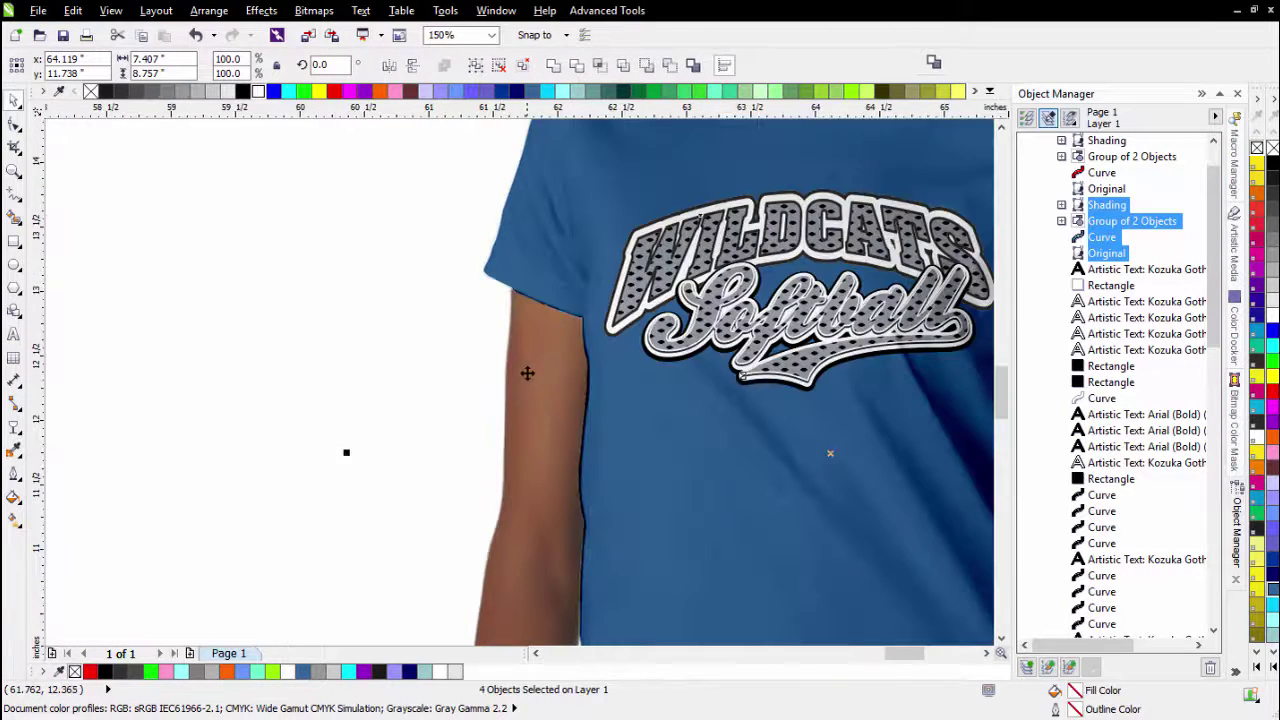
pyautogui.scroll(1, 526, 374)
pyautogui.scroll(-2, 540, 388)
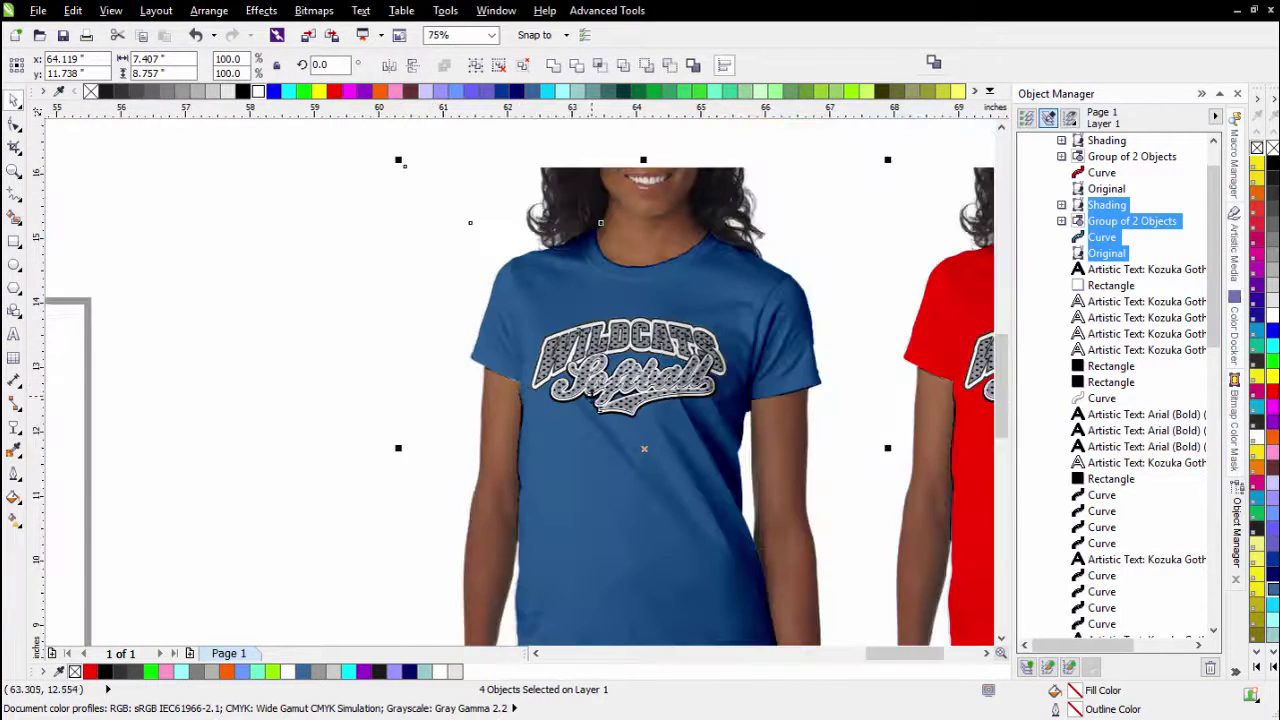
pyautogui.scroll(-1, 464, 389)
pyautogui.click(314, 10)
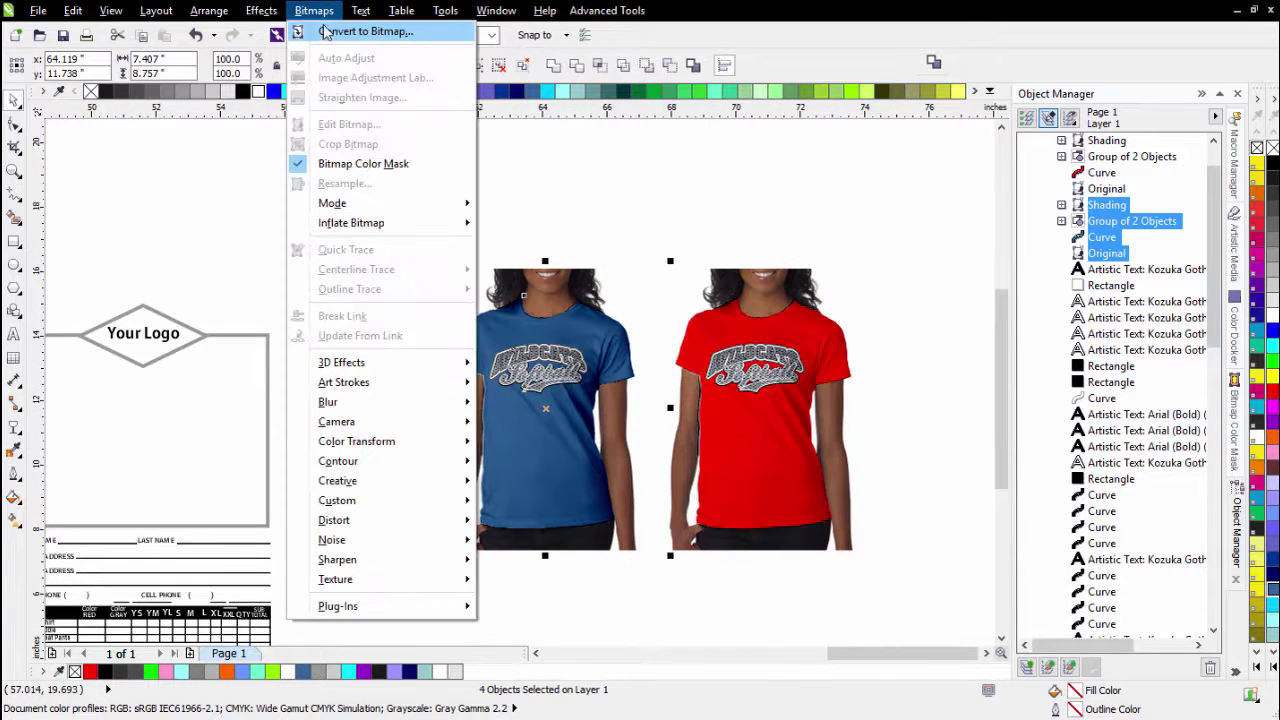
pyautogui.click(345, 34)
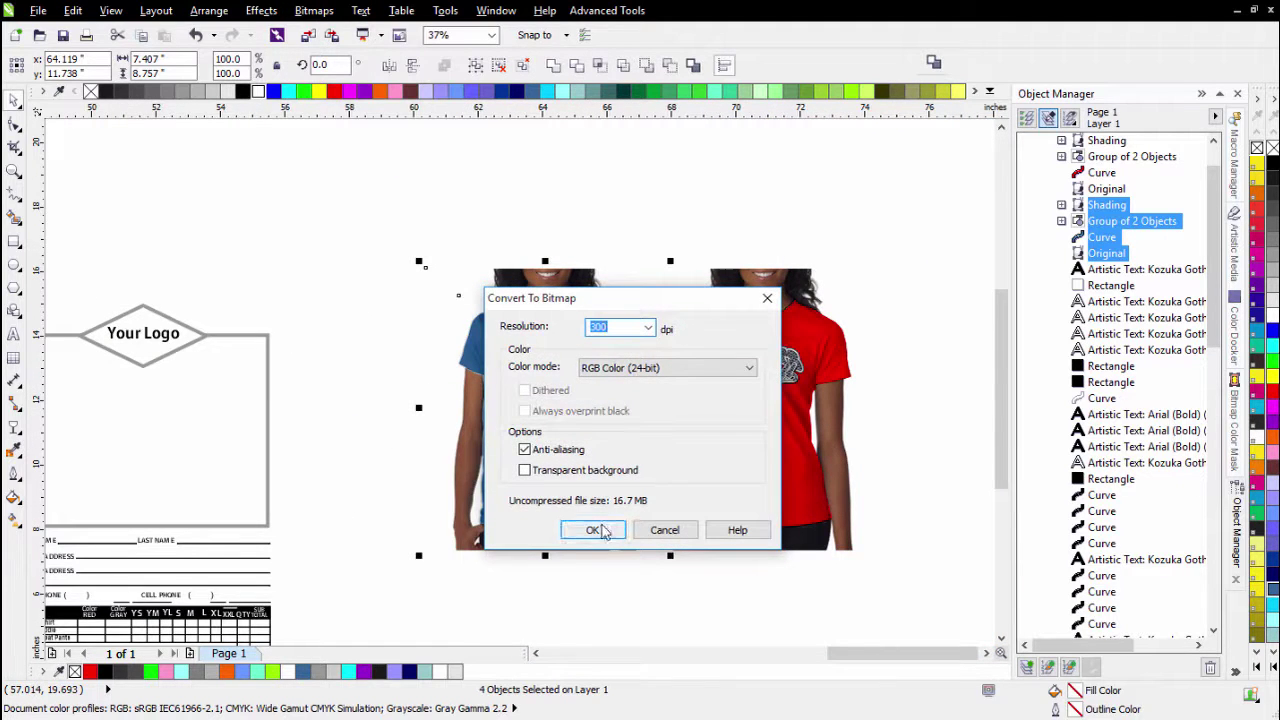
pyautogui.click(595, 530)
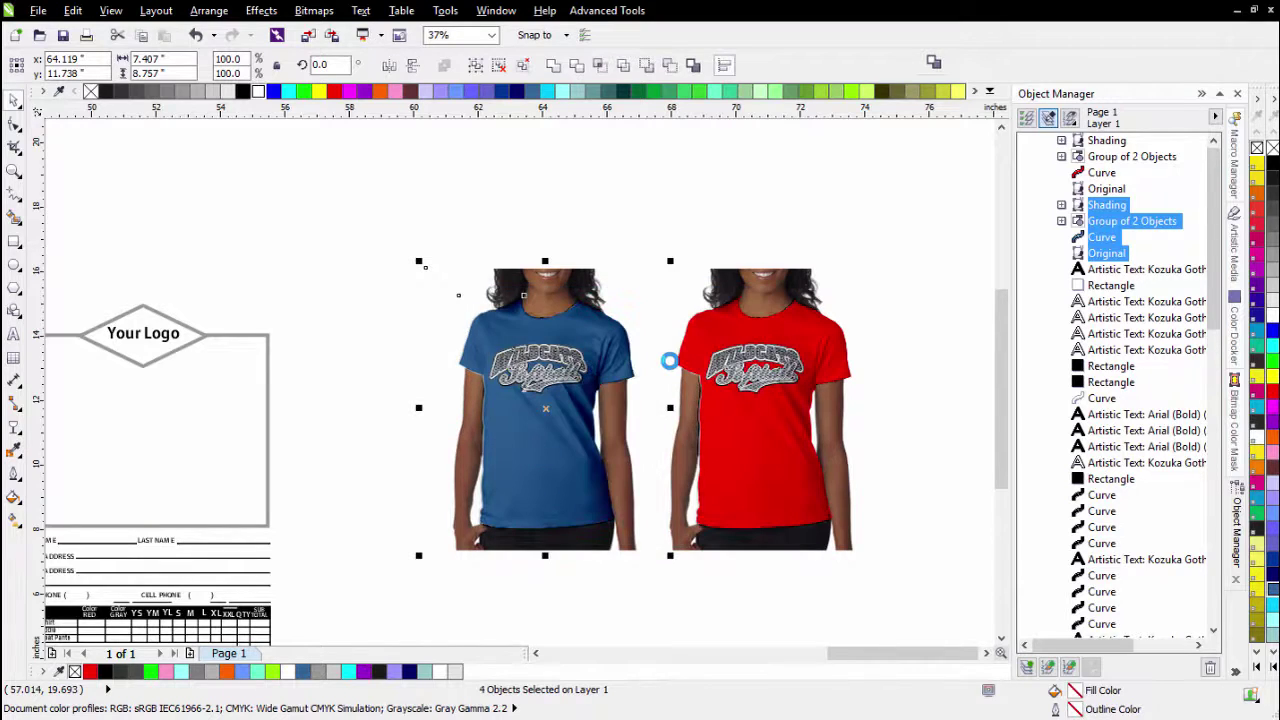
# Convert the red shirt into a 300 dpi RGB bitmap and move it closer to the blue
pyautogui.moveTo(887, 231); pyautogui.dragTo(634, 600)
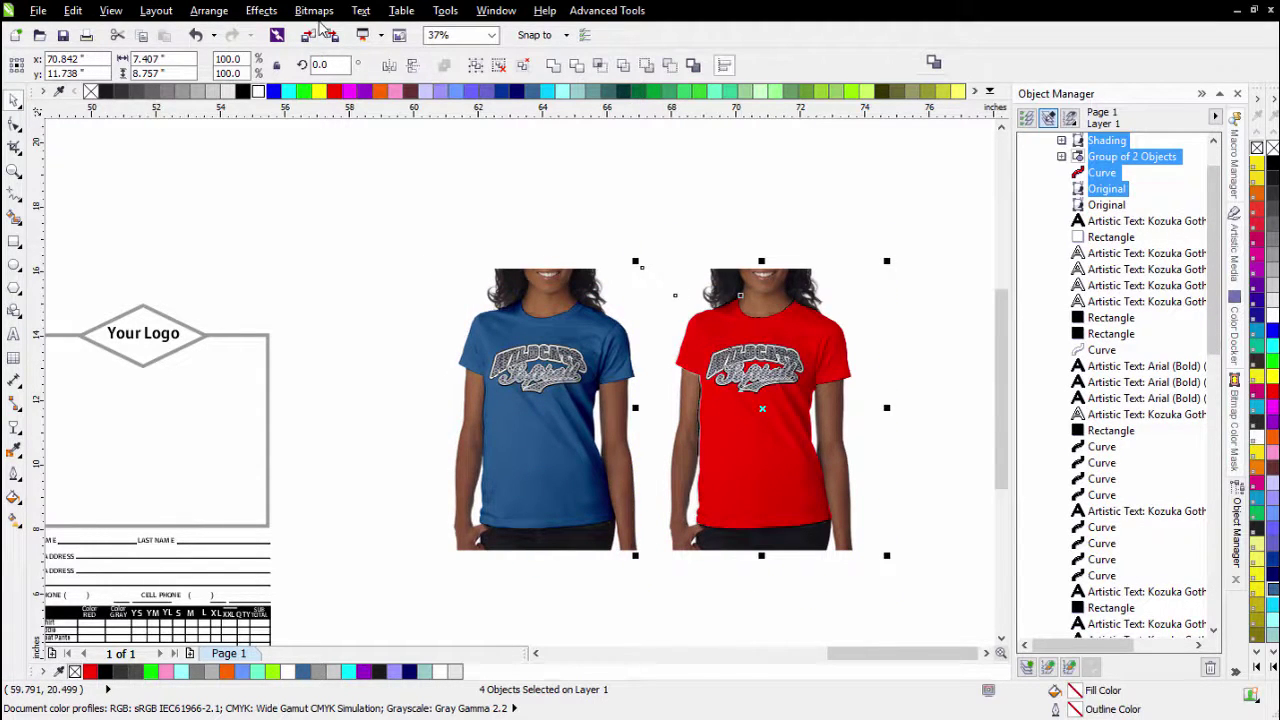
pyautogui.click(314, 11)
pyautogui.click(326, 31)
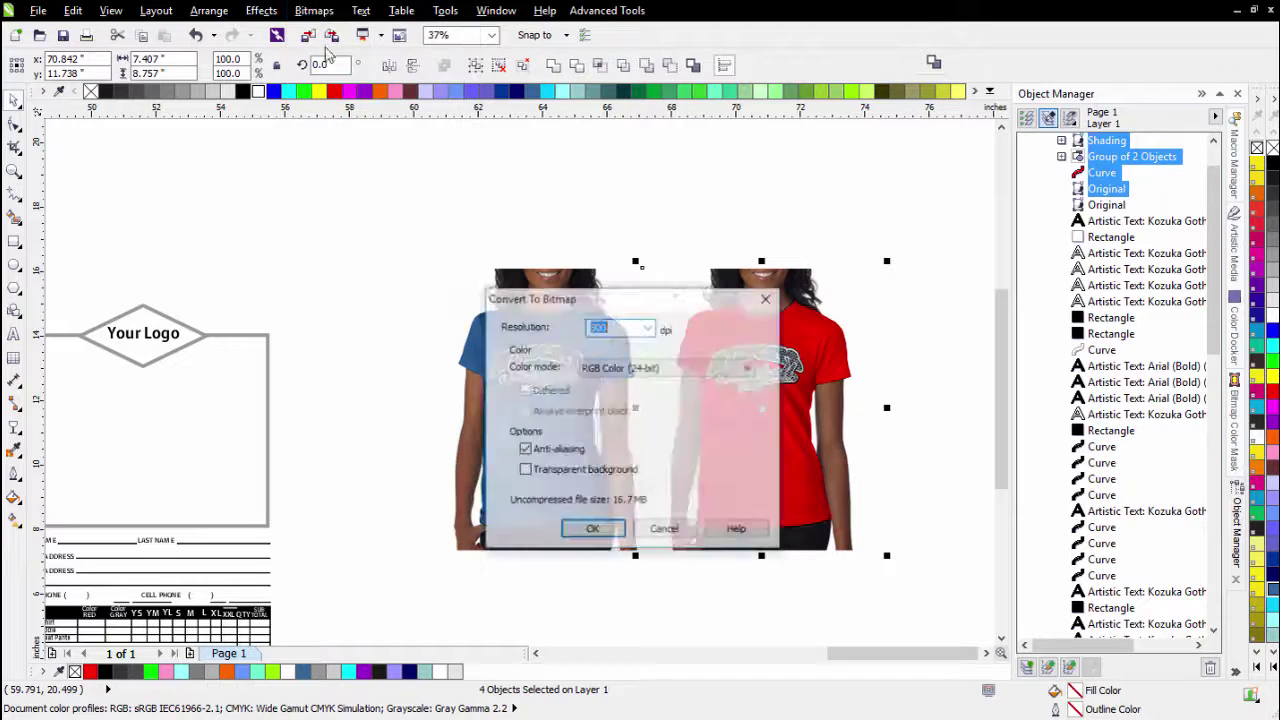
pyautogui.click(594, 530)
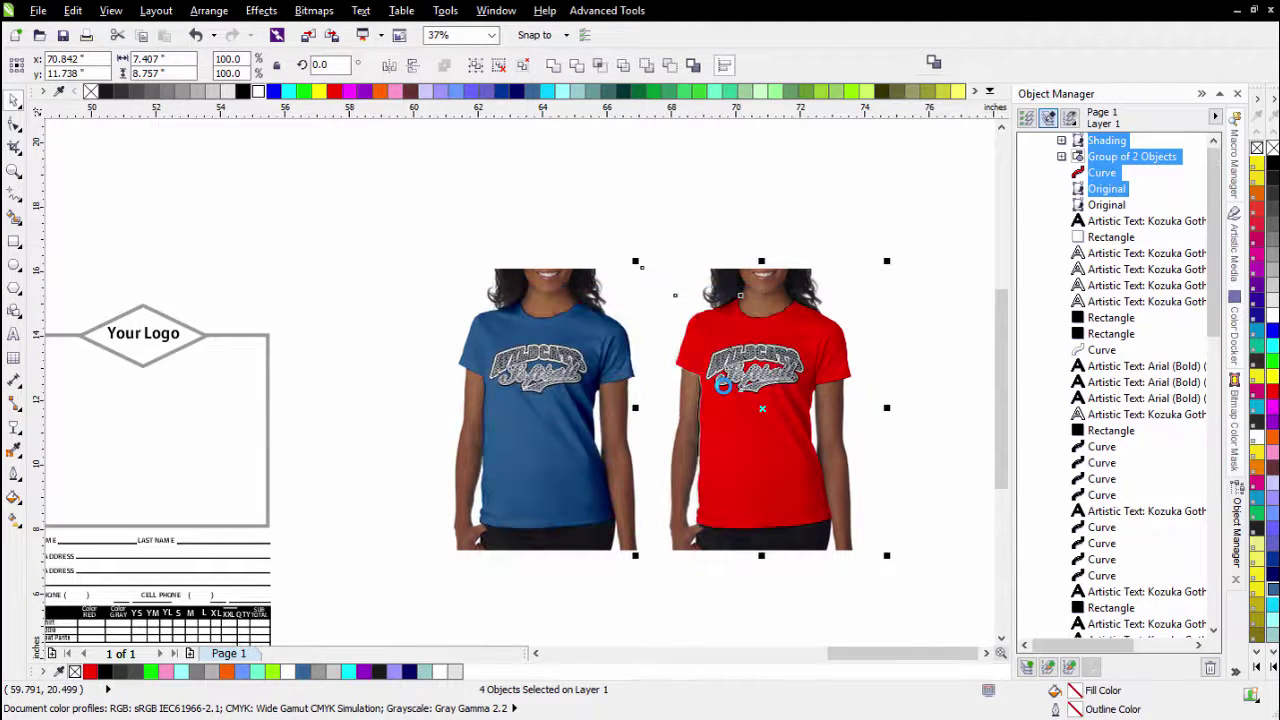
pyautogui.moveTo(791, 370); pyautogui.dragTo(758, 370)
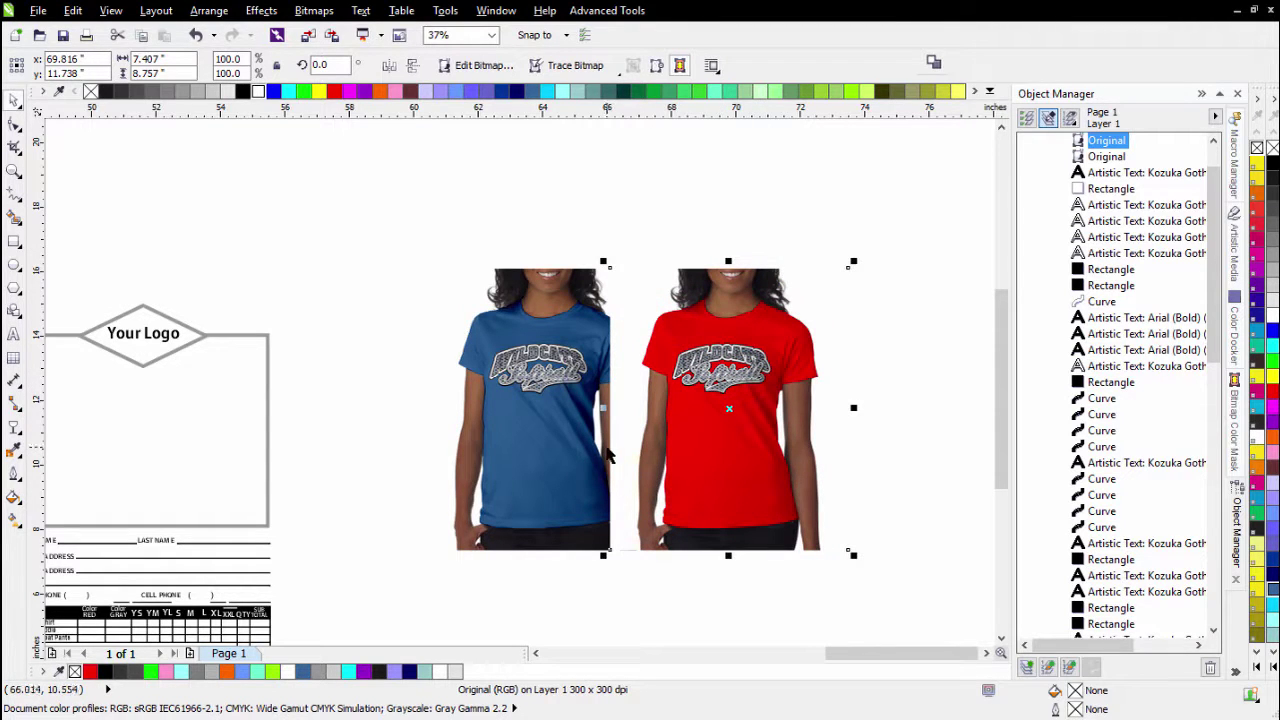
# Give the red shirt bitmap a Uniform transparency in Subtract mode with amount 0
pyautogui.click(862, 430)
pyautogui.click(767, 432)
pyautogui.click(884, 294)
pyautogui.click(717, 393)
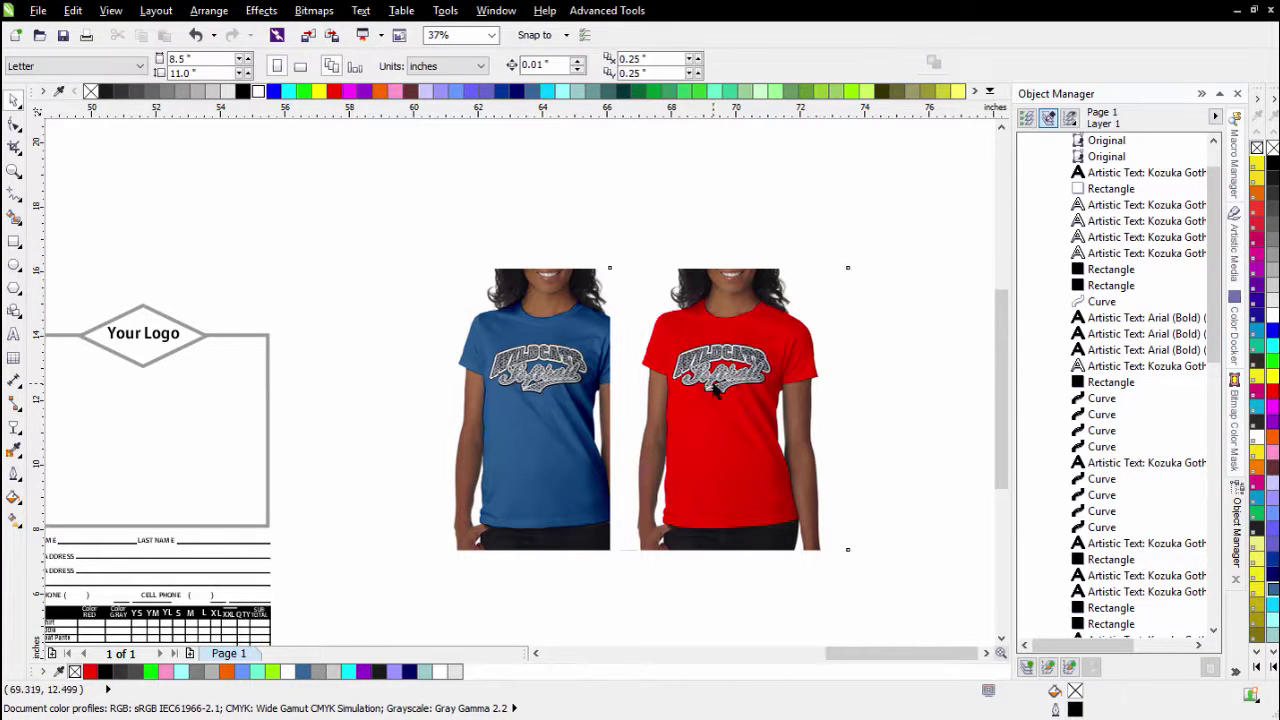
pyautogui.click(14, 427)
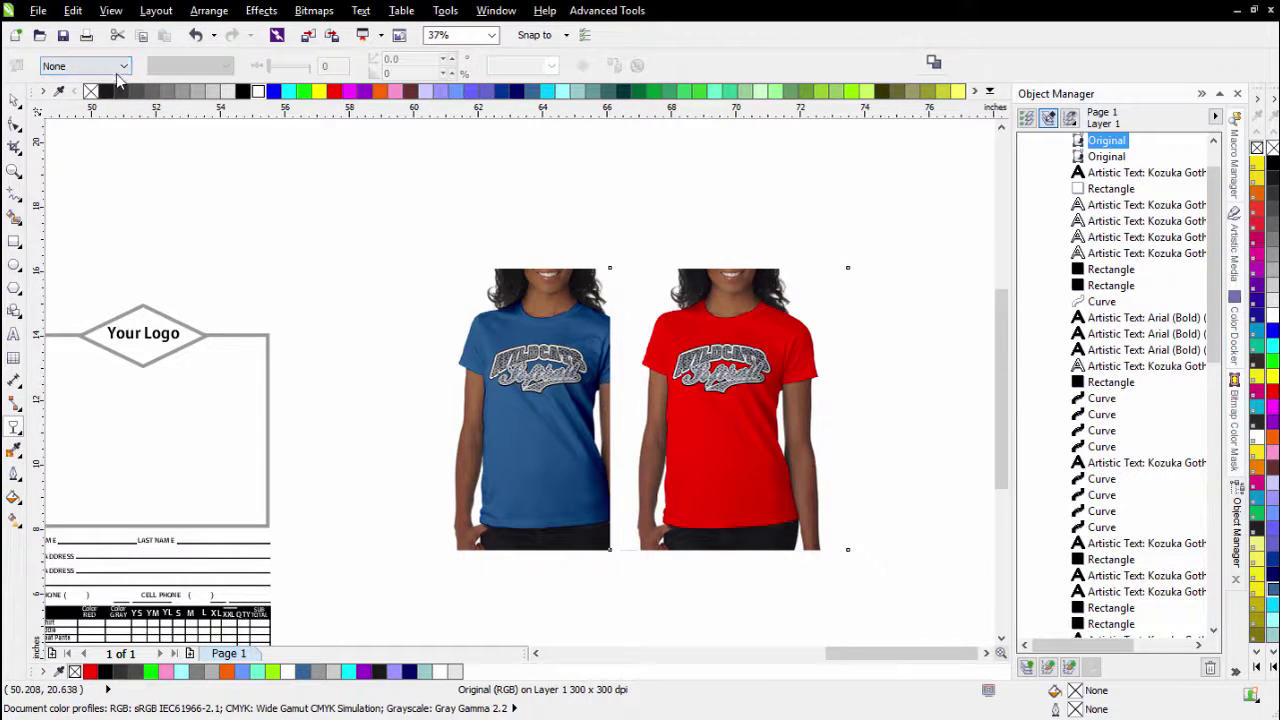
pyautogui.click(123, 67)
pyautogui.click(112, 91)
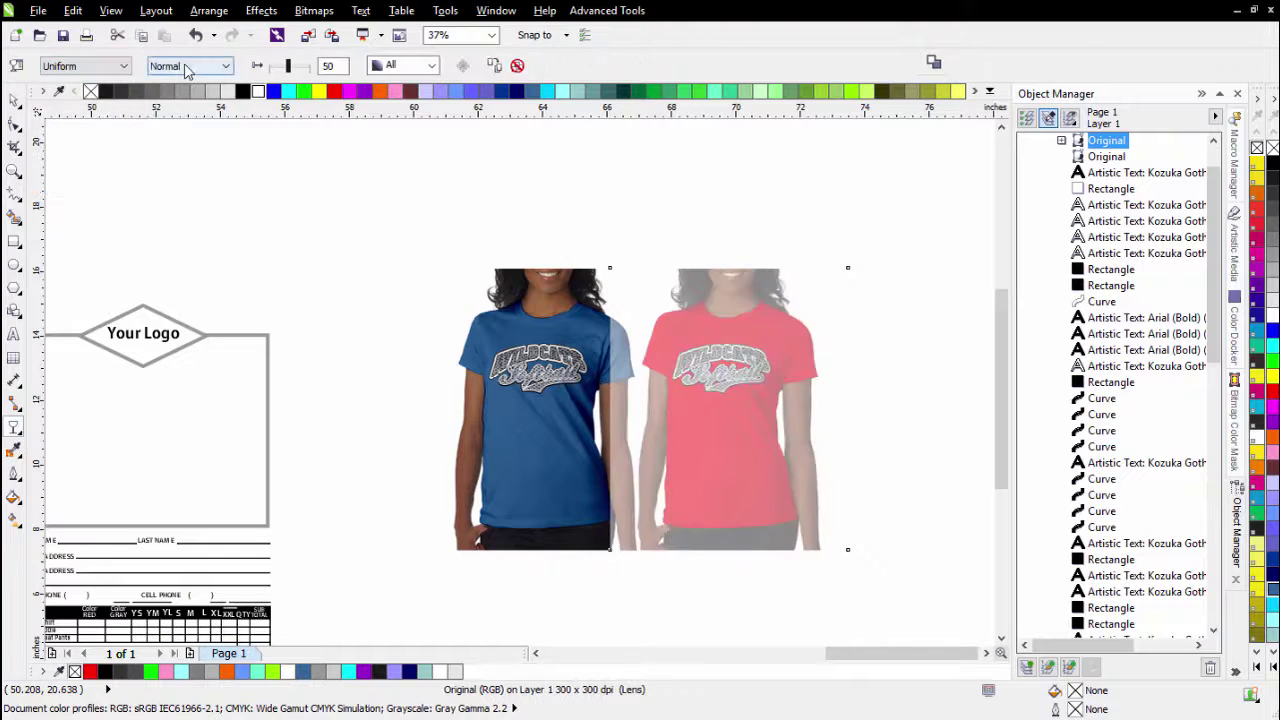
pyautogui.click(186, 70)
pyautogui.click(168, 105)
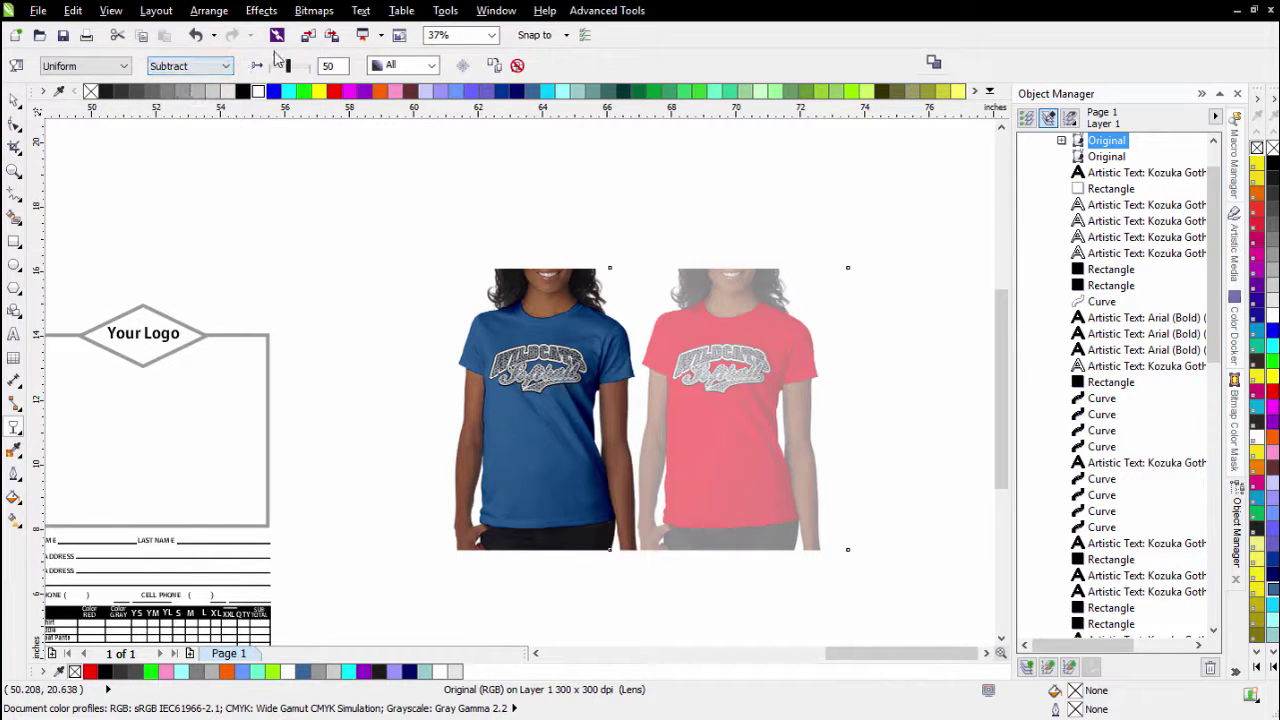
pyautogui.moveTo(288, 70); pyautogui.dragTo(224, 68)
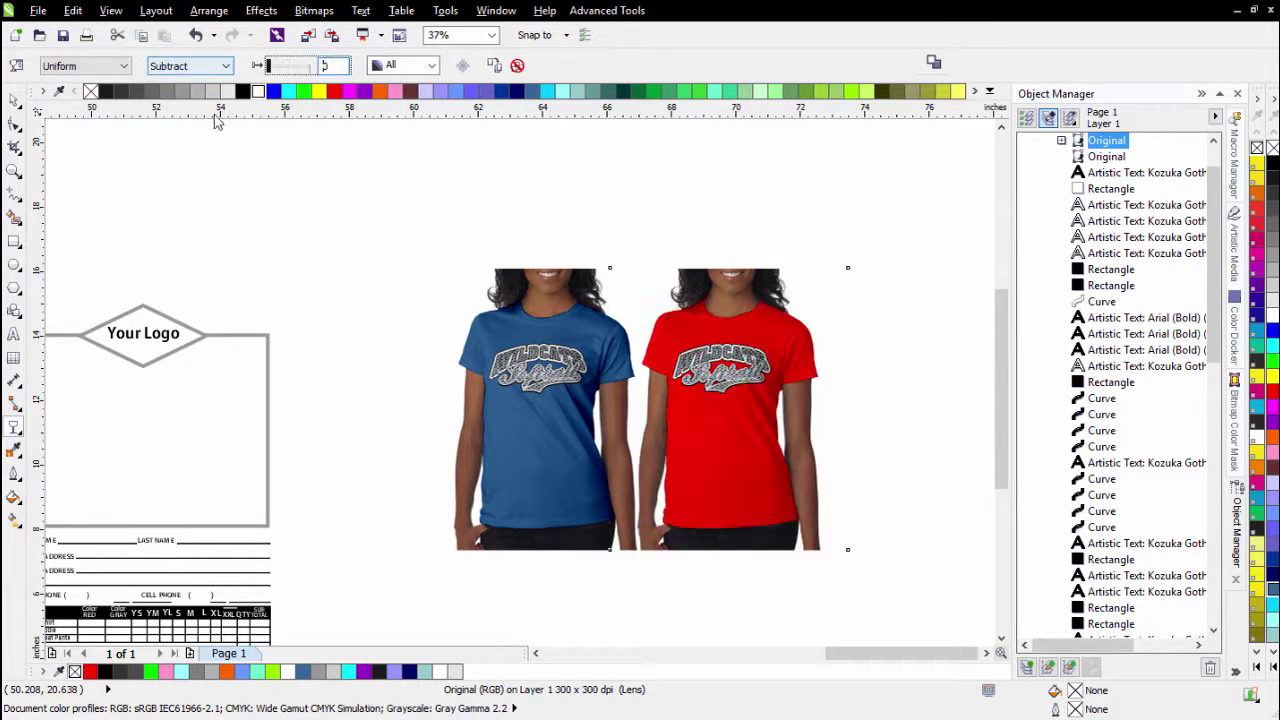
# Nudge the red shirt bitmap slightly left against the blue shirt
pyautogui.click(14, 100)
pyautogui.moveTo(774, 379); pyautogui.dragTo(755, 378)
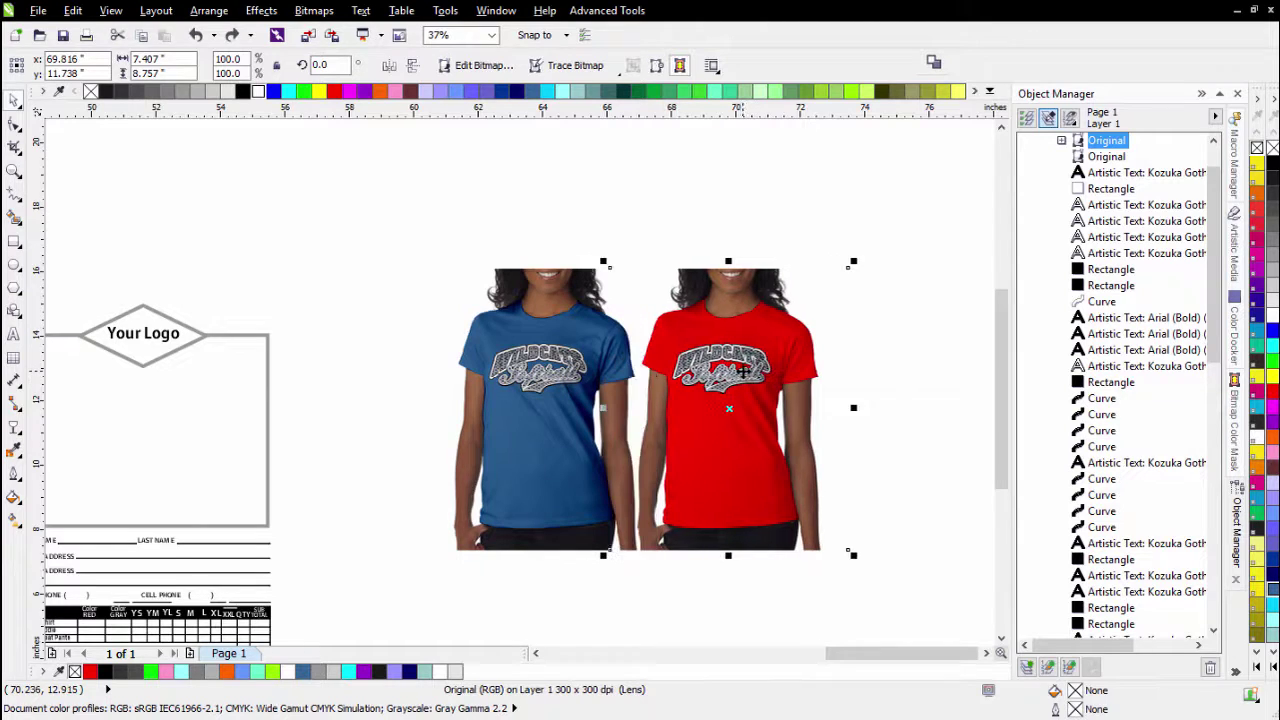
pyautogui.click(865, 220)
# PowerClip both shirt bitmaps inside the right-hand order form's logo frame
pyautogui.moveTo(864, 212); pyautogui.dragTo(408, 588)
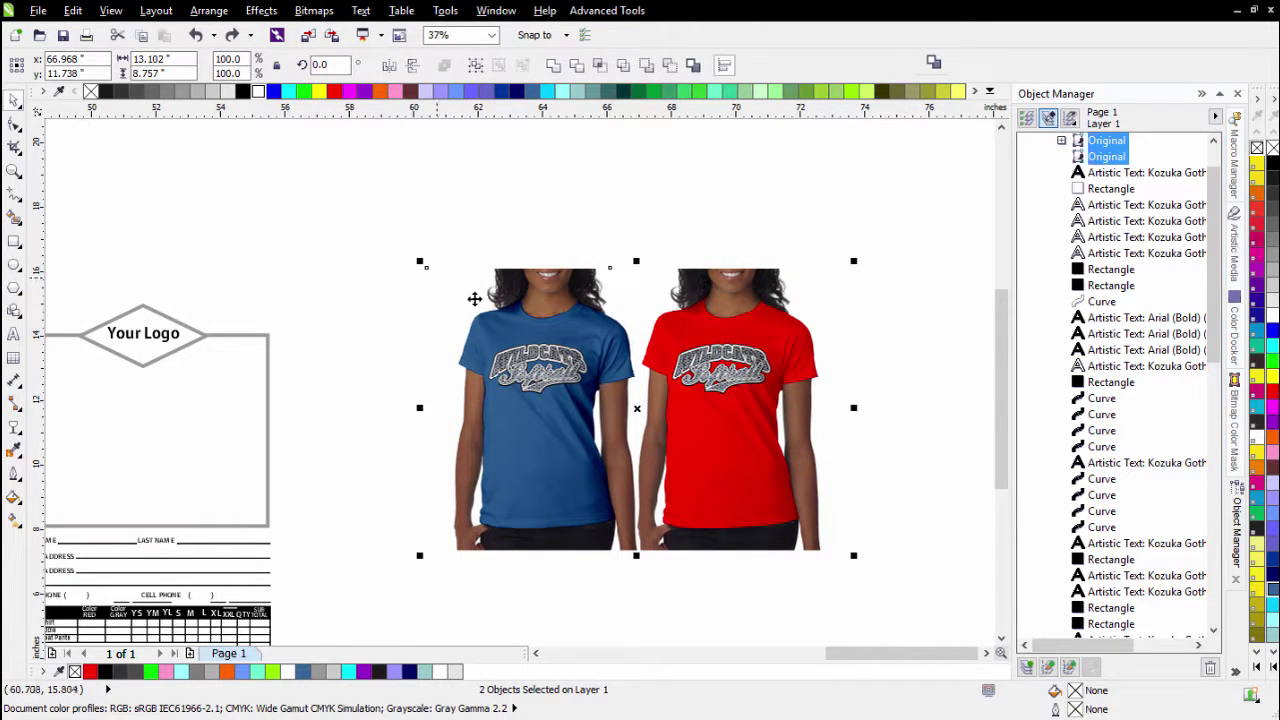
pyautogui.moveTo(466, 292); pyautogui.dragTo(183, 400)
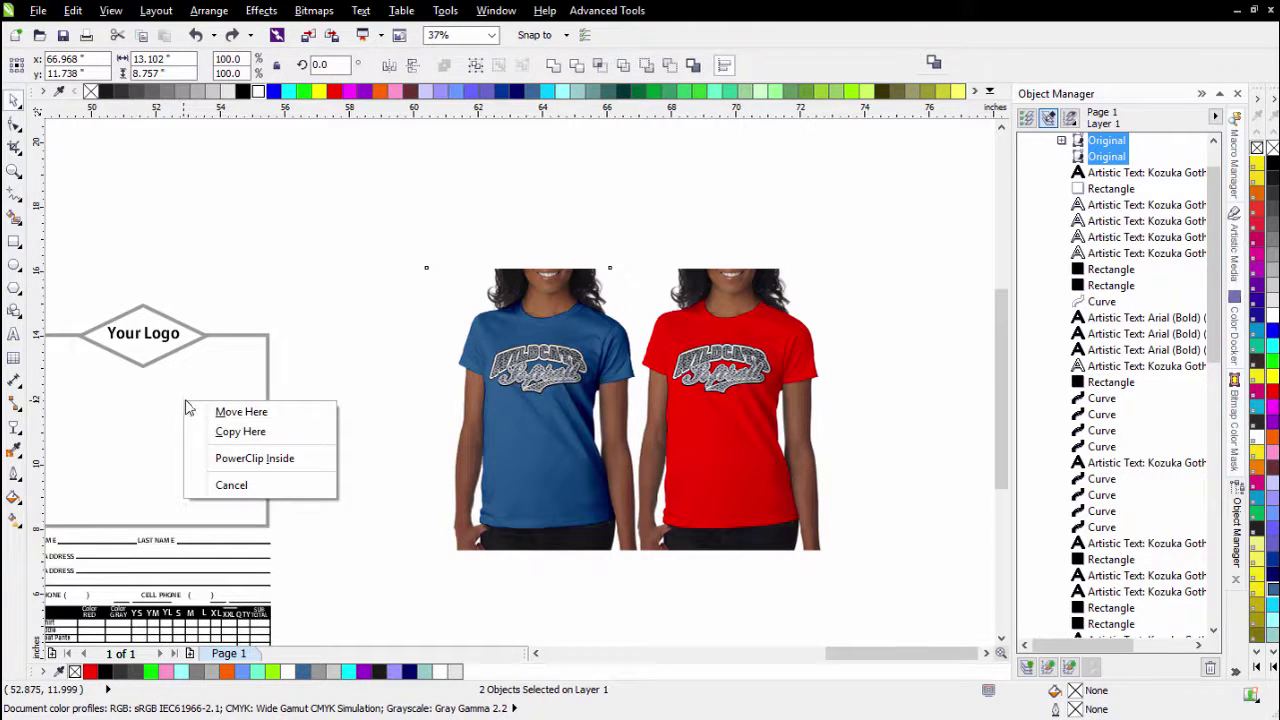
pyautogui.click(254, 458)
pyautogui.scroll(-2, 186, 420)
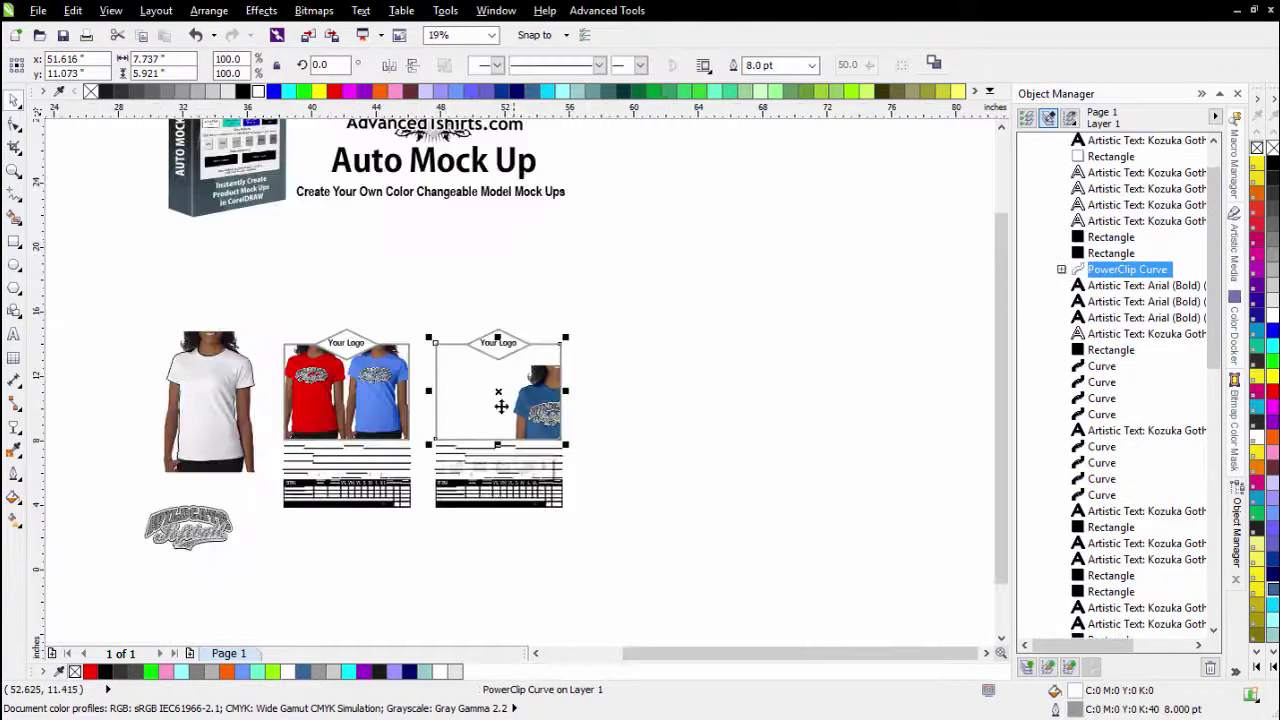
pyautogui.scroll(4, 500, 406)
pyautogui.scroll(-3, 517, 383)
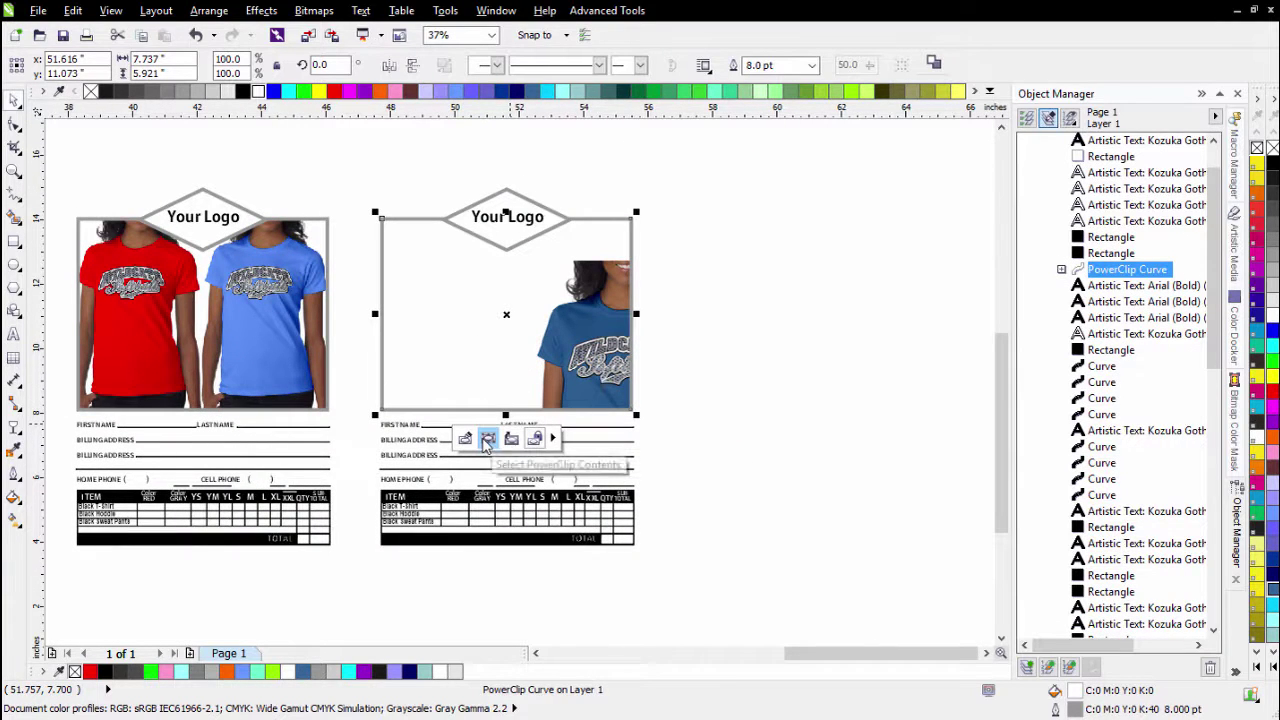
# Scale the clipped shirts to about 73% and centre them so both show fully
pyautogui.click(487, 438)
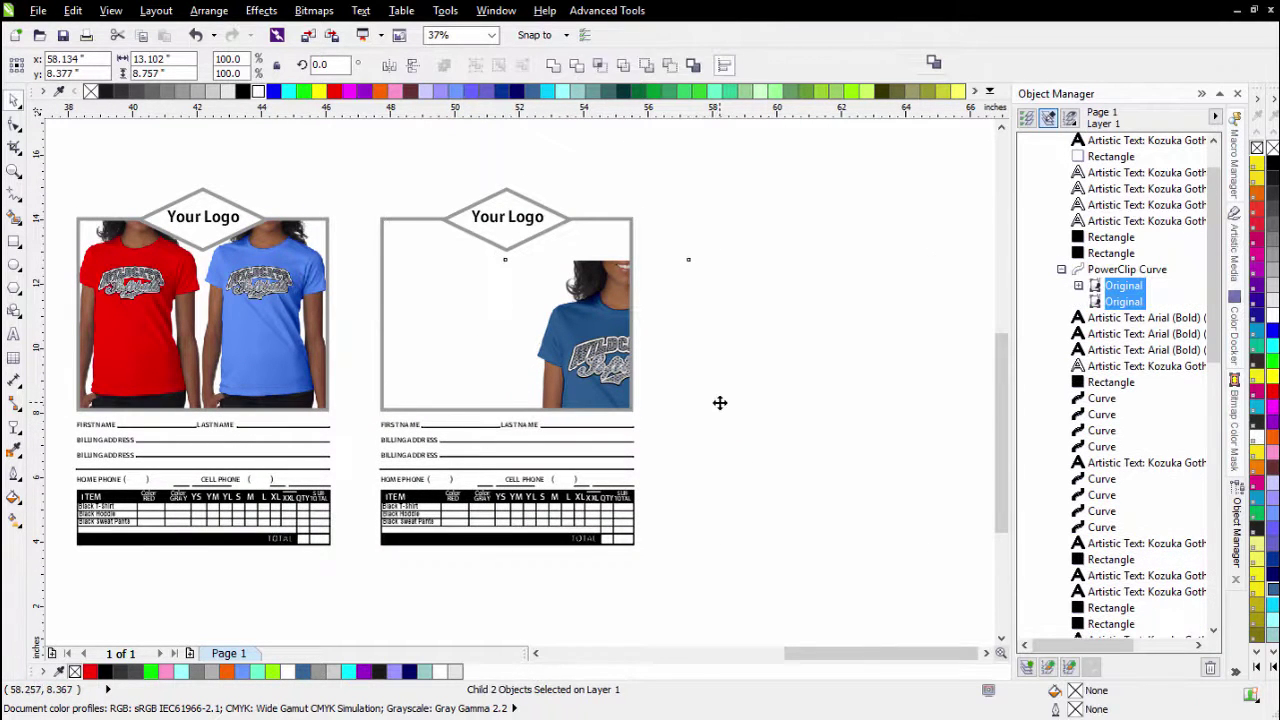
pyautogui.moveTo(720, 400); pyautogui.dragTo(640, 385)
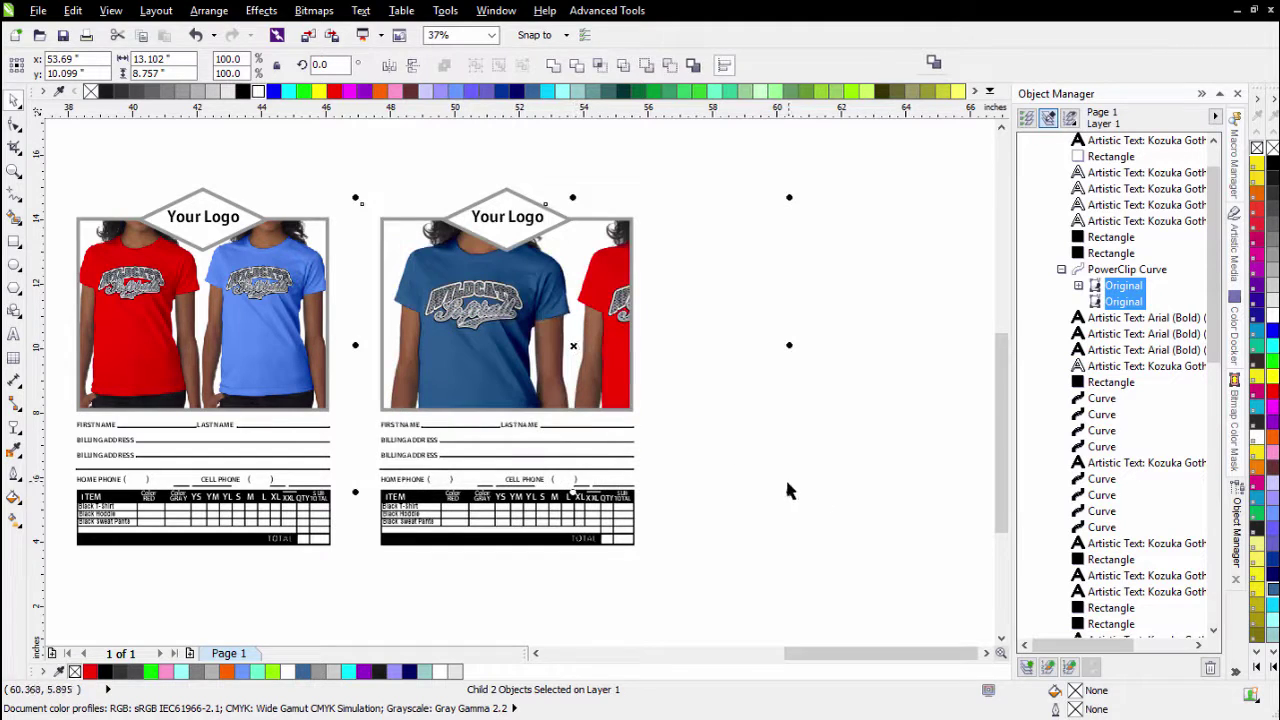
pyautogui.moveTo(792, 494); pyautogui.dragTo(686, 498)
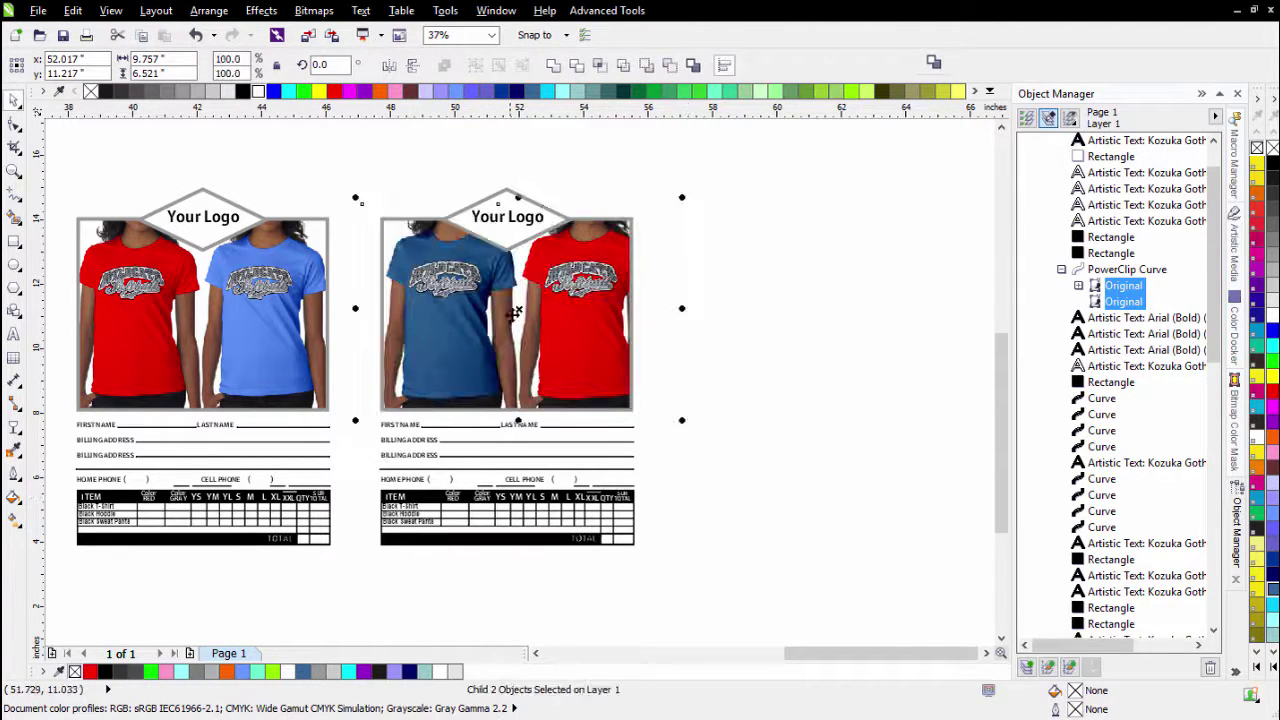
pyautogui.moveTo(521, 312); pyautogui.dragTo(507, 318)
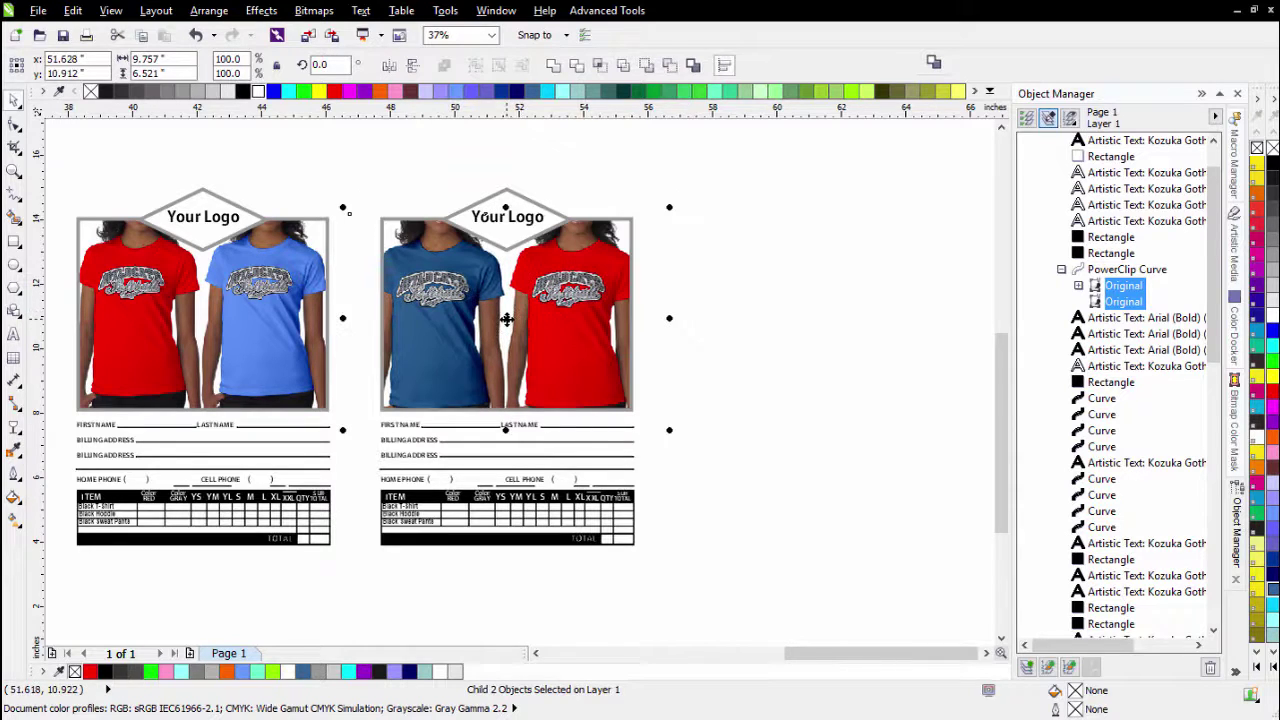
pyautogui.click(741, 351)
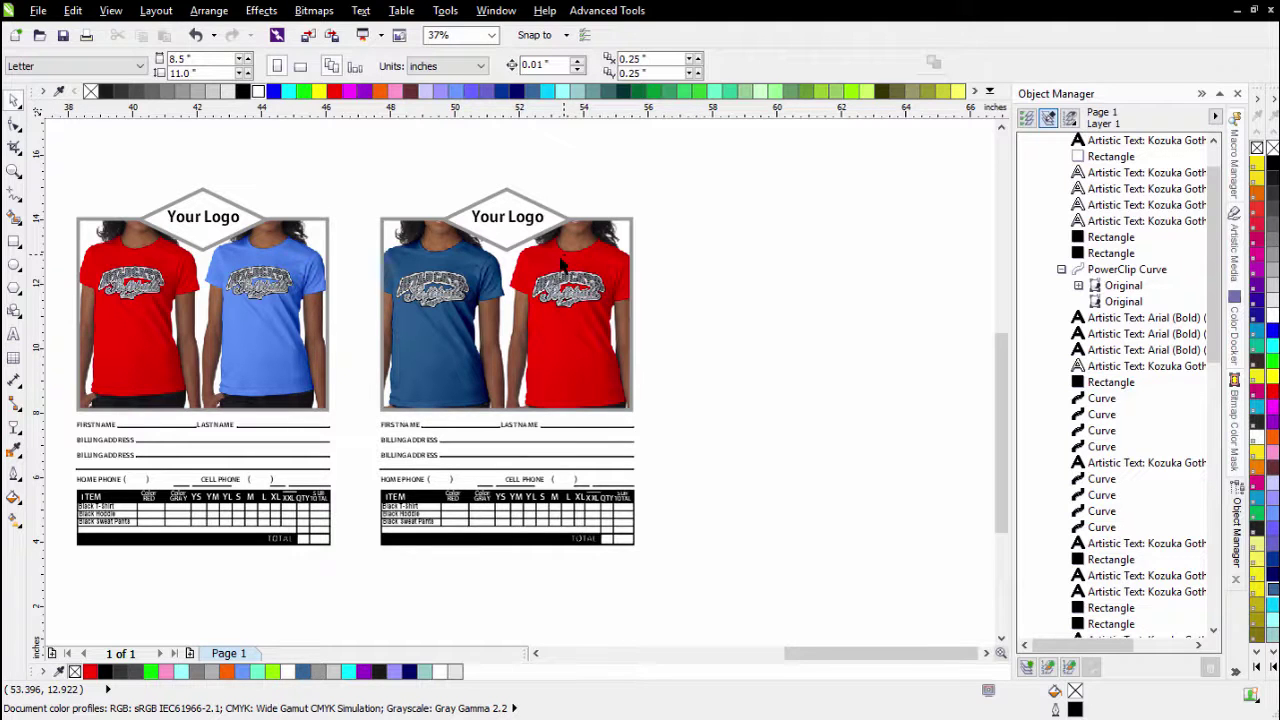
pyautogui.scroll(-3, 562, 262)
pyautogui.scroll(3, 520, 390)
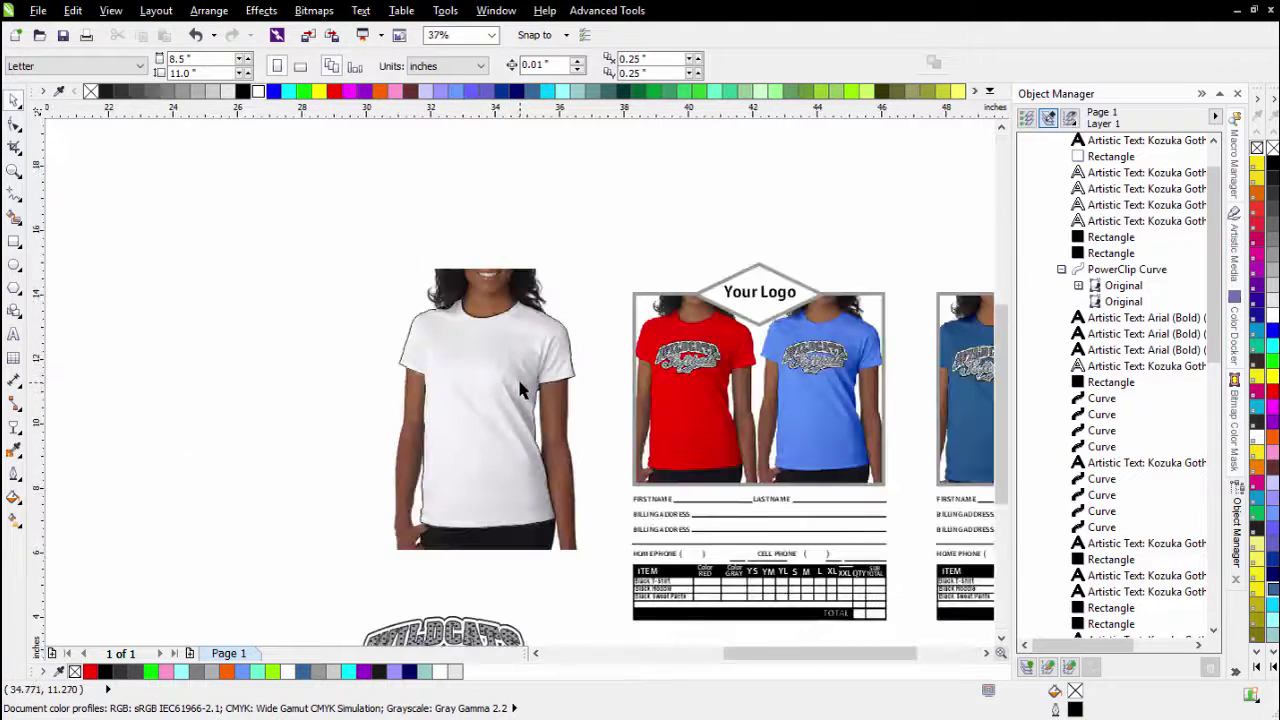